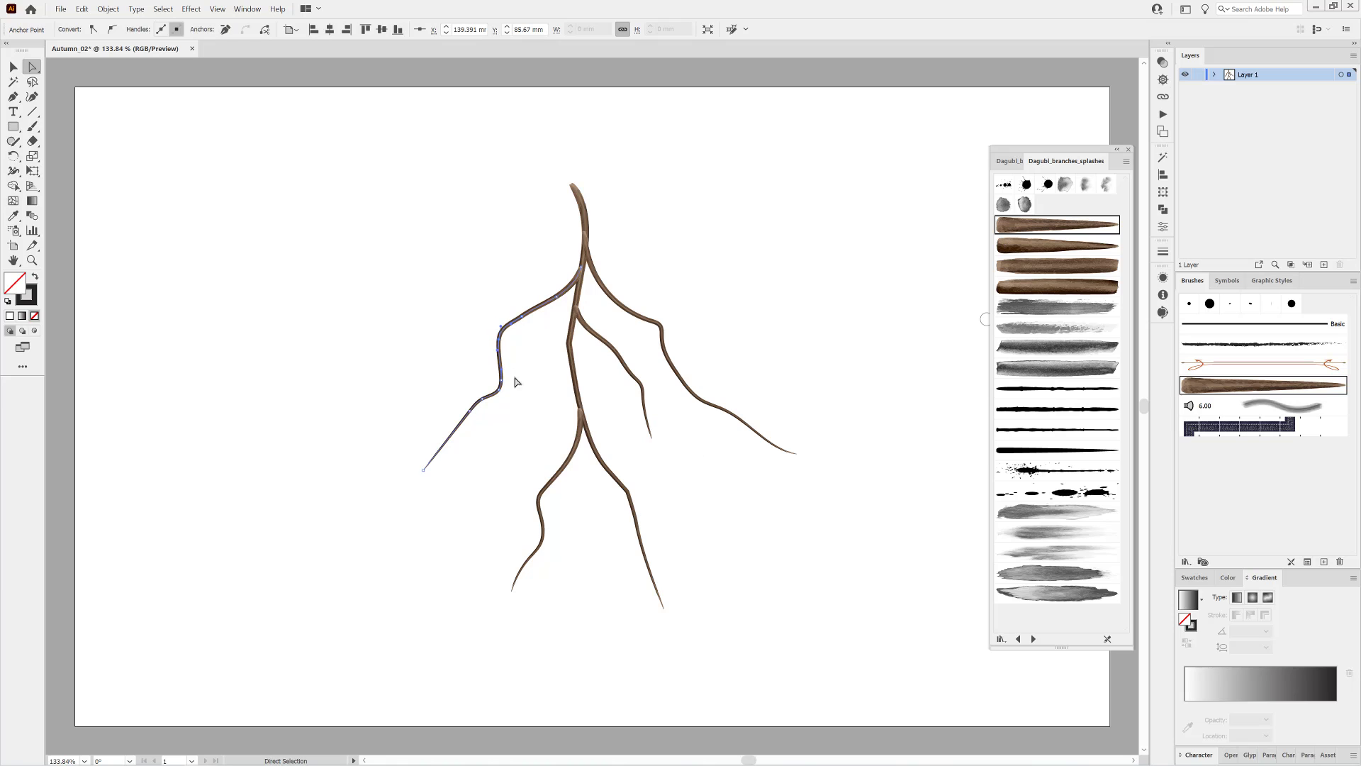
Convert the anchor points at the bends of the upper left and upper right side branches to corners
{"action": "key", "text": "ctrl+z"}
{"action": "left_click", "coordinate": [499, 390]}
{"action": "left_click", "coordinate": [93, 29]}
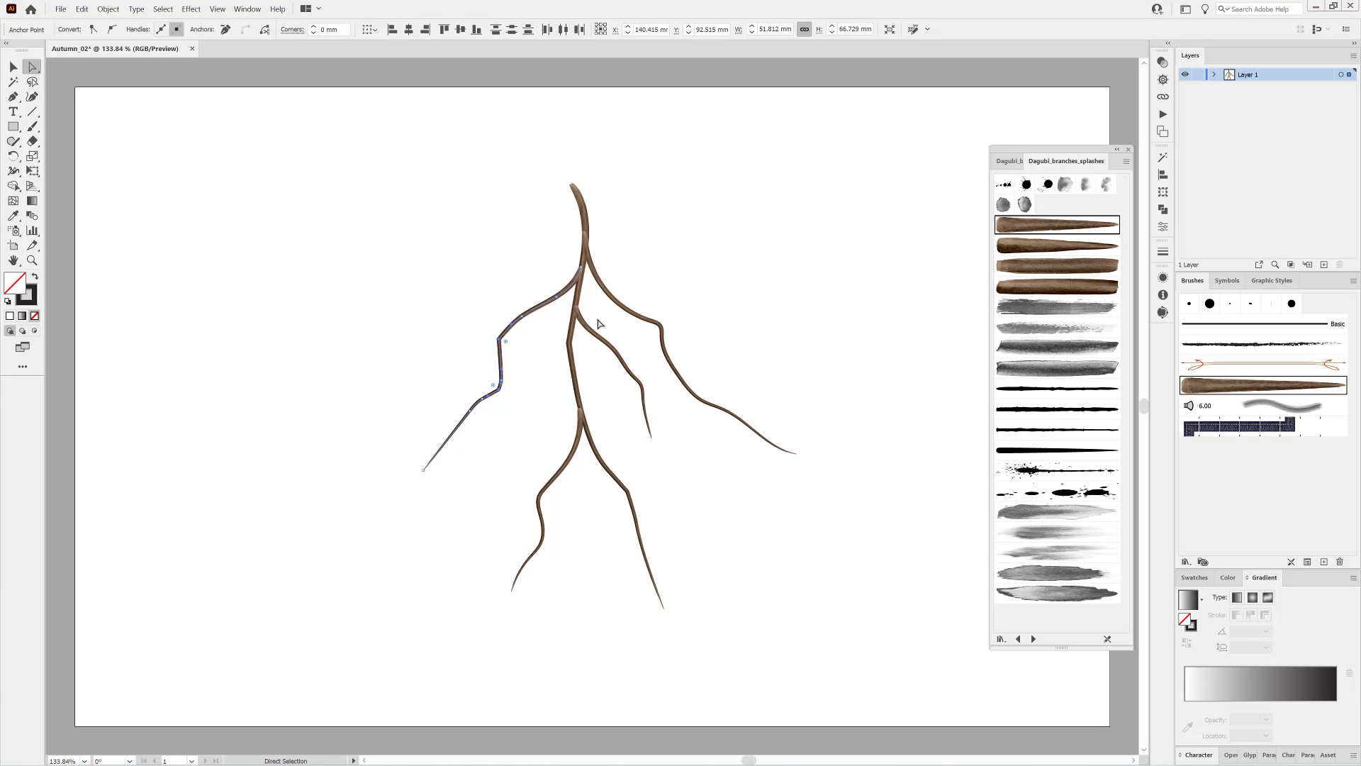
{"action": "left_click", "coordinate": [658, 327]}
{"action": "left_click_drag", "start_coordinate": [659, 329], "coordinate": [655, 332]}
{"action": "left_click_drag", "start_coordinate": [730, 396], "coordinate": [716, 417]}
{"action": "left_click", "coordinate": [93, 29]}
Convert the bend anchor points of the lower branches and the short middle twig to corners
{"action": "left_click", "coordinate": [656, 614]}
{"action": "left_click", "coordinate": [542, 510]}
{"action": "left_click", "coordinate": [93, 29]}
{"action": "left_click", "coordinate": [641, 388]}
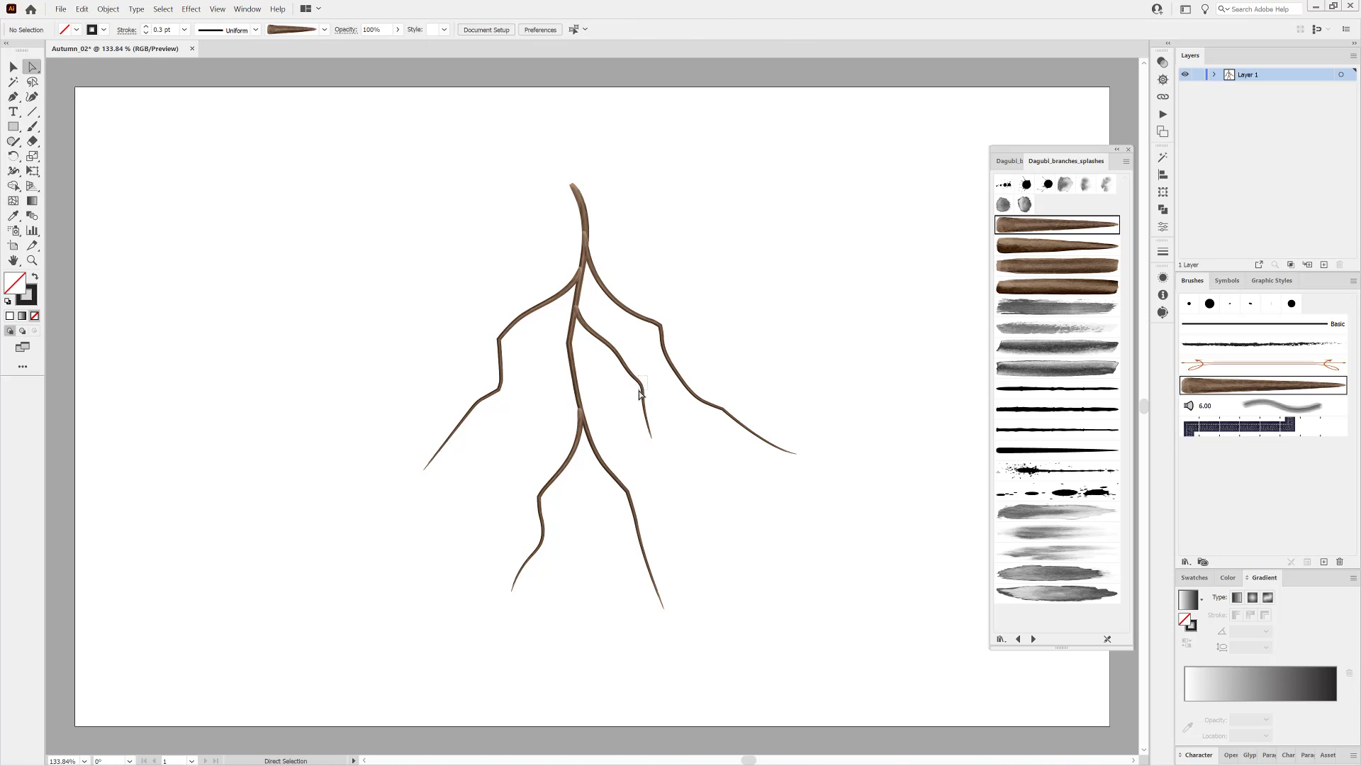
{"action": "left_click", "coordinate": [92, 30]}
{"action": "left_click", "coordinate": [197, 258]}
Select all the branches, set their blending mode to Darken and clear the selection
{"action": "left_click_drag", "start_coordinate": [578, 279], "coordinate": [744, 483]}
{"action": "left_click", "coordinate": [1163, 62]}
{"action": "scroll", "coordinate": [586, 286], "scroll_direction": "up", "scroll_amount": 5}
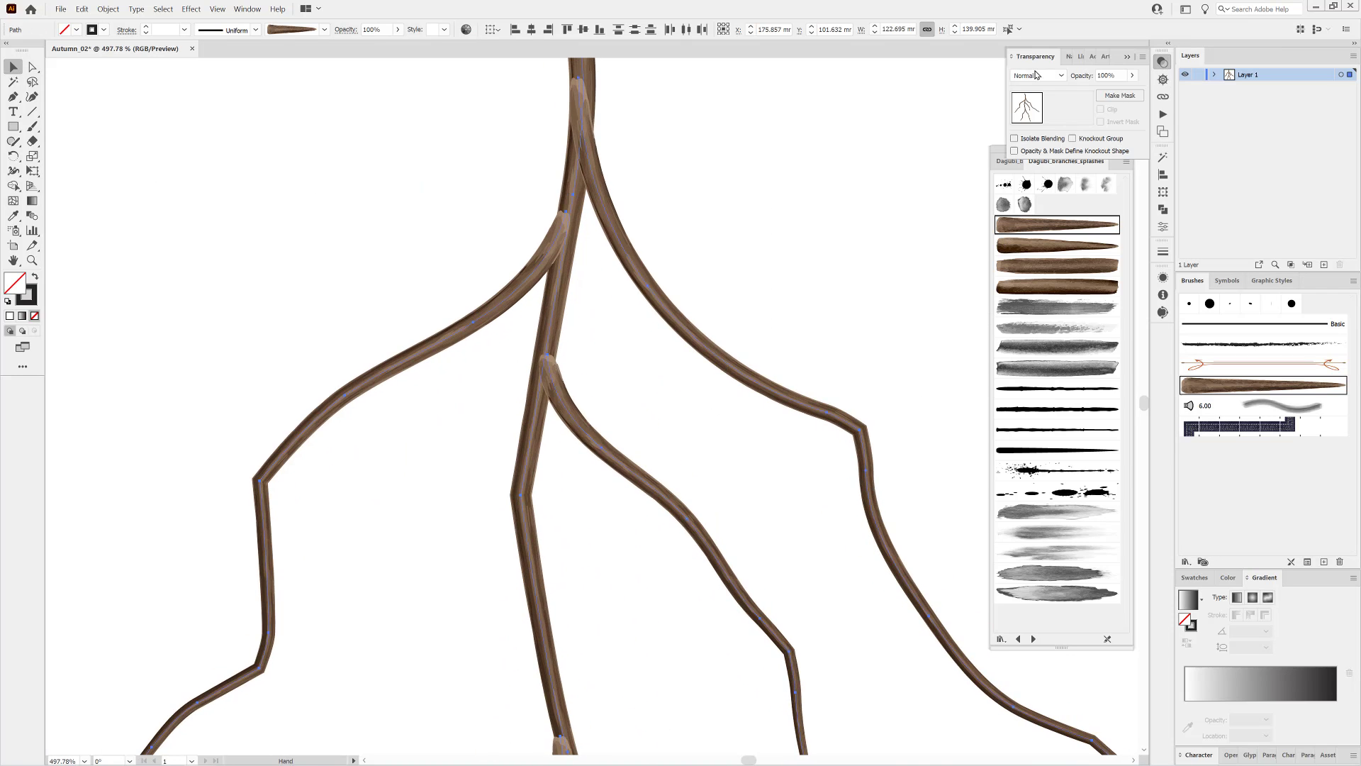
{"action": "left_click", "coordinate": [1038, 75]}
{"action": "left_click", "coordinate": [1028, 108]}
{"action": "left_click", "coordinate": [882, 197]}
{"action": "scroll", "coordinate": [624, 239], "scroll_direction": "down", "scroll_amount": 4}
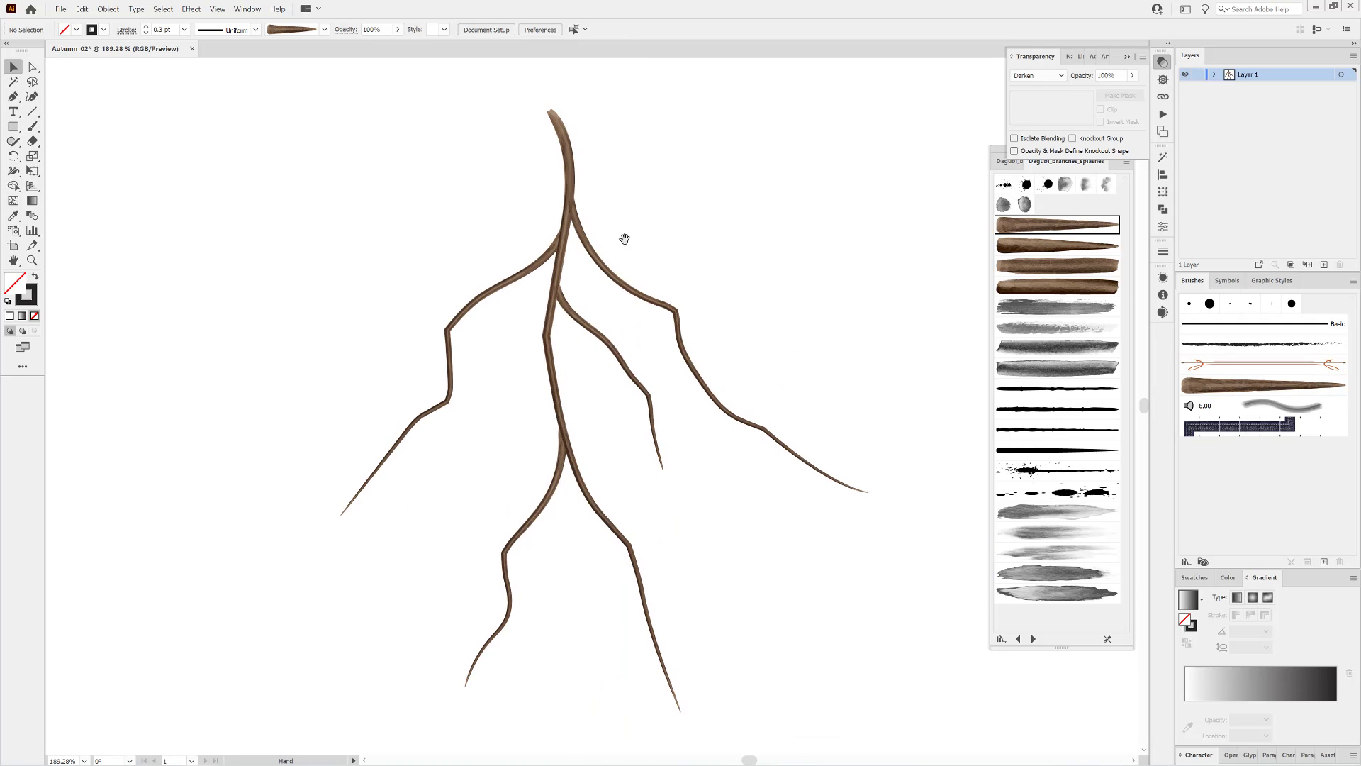
Target all artwork on Layer 1 and expand the appearance of the brushed branches
{"action": "left_click", "coordinate": [1340, 75]}
{"action": "left_click", "coordinate": [108, 9]}
{"action": "left_click", "coordinate": [120, 141]}
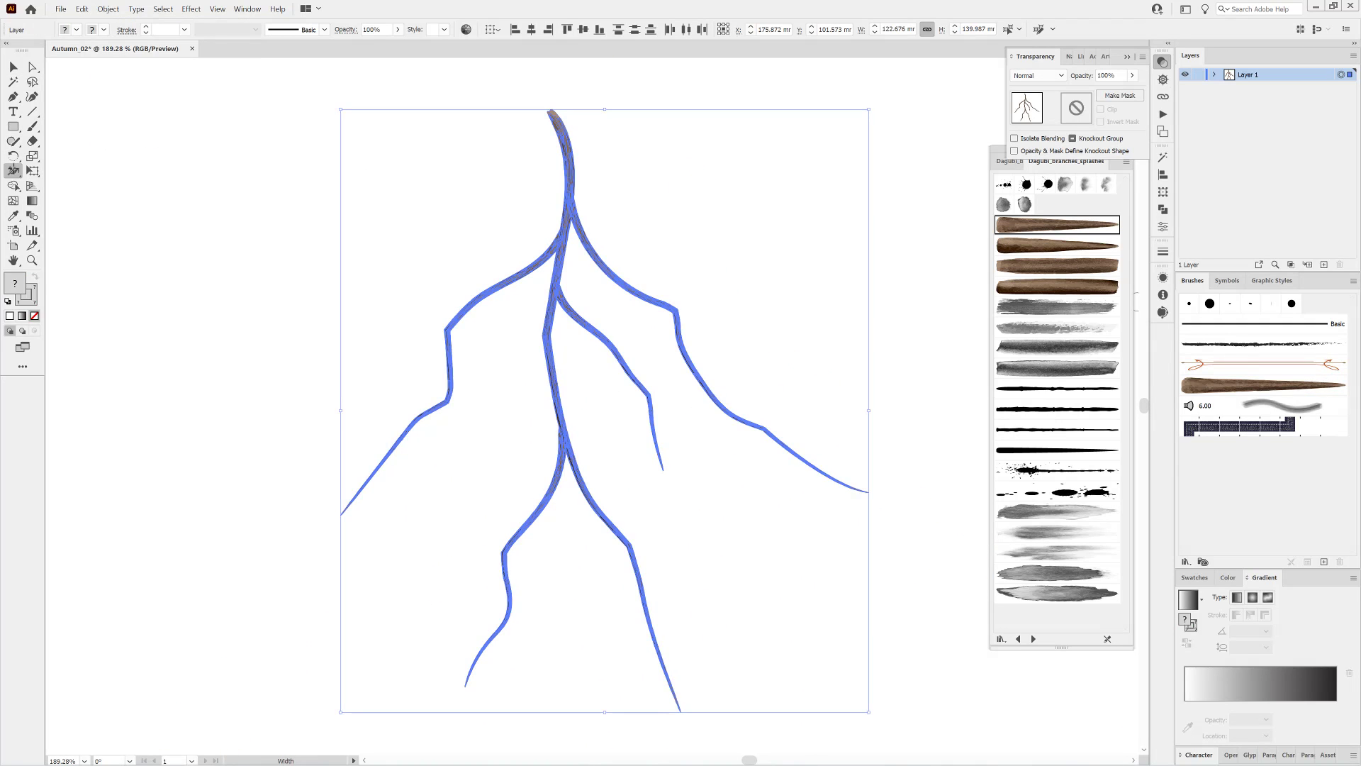
Activate the Warp tool and accept its tool options
{"action": "left_click_drag", "start_coordinate": [13, 171], "coordinate": [38, 183]}
{"action": "double_click", "coordinate": [13, 171]}
{"action": "left_click", "coordinate": [667, 498]}
Select only the main trunk branch as the object to reshape with the Warp tool
{"action": "scroll", "coordinate": [567, 167], "scroll_direction": "up", "scroll_amount": 6}
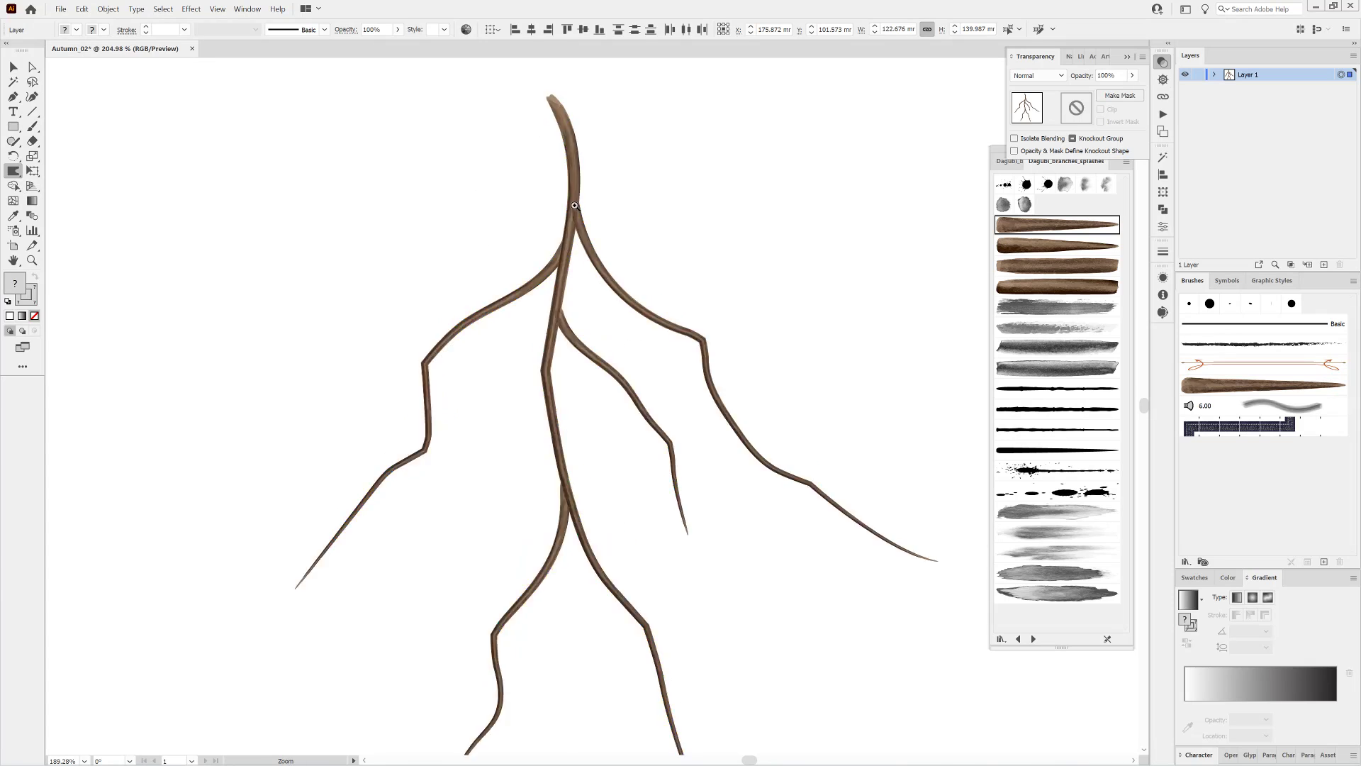
{"action": "left_click_drag", "start_coordinate": [32, 67], "coordinate": [65, 83]}
{"action": "left_click", "coordinate": [570, 270]}
{"action": "left_click", "coordinate": [583, 170], "text": "shift"}
{"action": "left_click", "coordinate": [13, 171]}
{"action": "mouse_move", "coordinate": [746, 287]}
{"action": "left_mouse_down"}
{"action": "mouse_move", "coordinate": [697, 499]}
{"action": "mouse_move", "coordinate": [489, 526]}
{"action": "left_mouse_up"}
{"action": "left_click", "coordinate": [711, 376], "text": "ctrl"}
{"action": "left_click", "coordinate": [13, 66]}
{"action": "left_click", "coordinate": [569, 263]}
{"action": "left_click", "coordinate": [14, 171]}
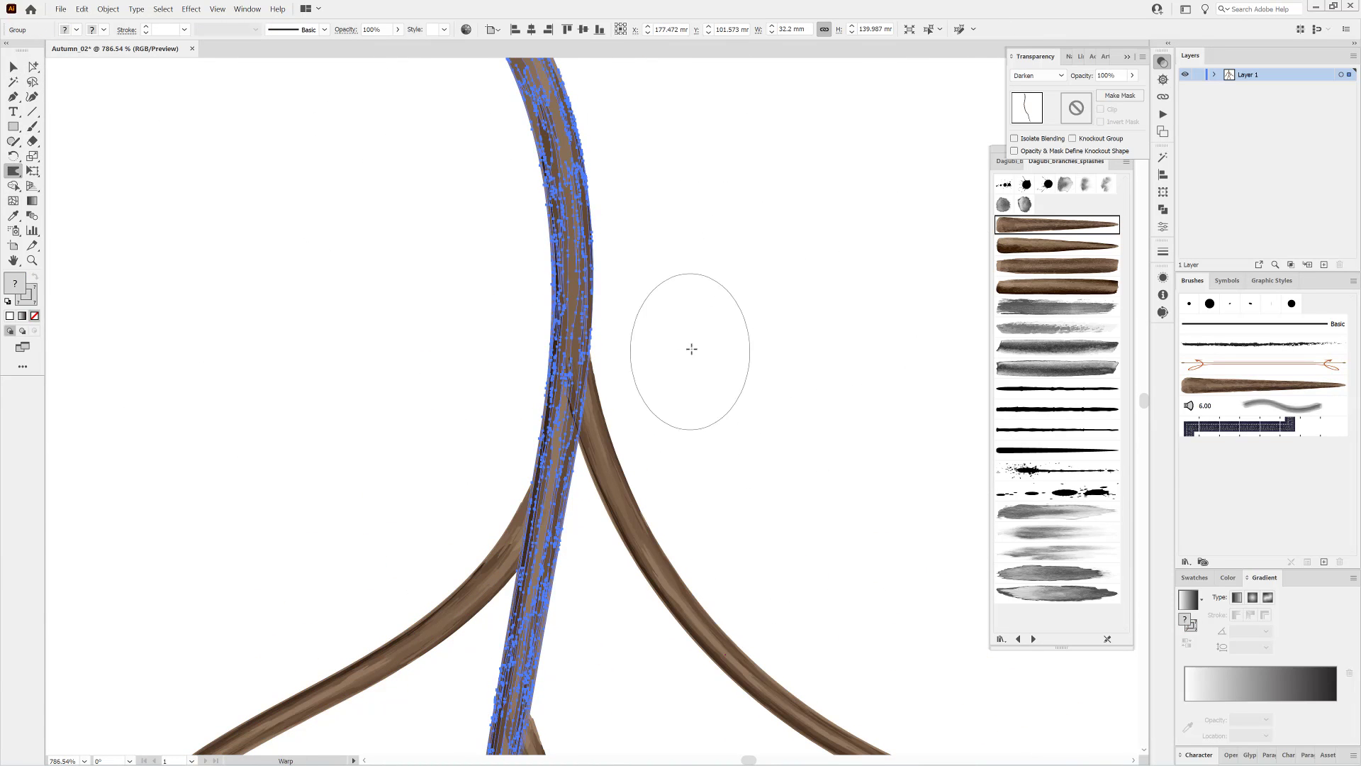
Hide the selection edges and warp the trunk's outline around the uppermost fork to make it irregular
{"action": "left_click", "coordinate": [217, 8]}
{"action": "left_click", "coordinate": [238, 315]}
{"action": "mouse_move", "coordinate": [677, 348]}
{"action": "left_mouse_down"}
{"action": "mouse_move", "coordinate": [550, 376]}
{"action": "mouse_move", "coordinate": [608, 304]}
{"action": "mouse_move", "coordinate": [623, 416]}
{"action": "left_mouse_up"}
{"action": "scroll", "coordinate": [624, 416], "scroll_direction": "down", "scroll_amount": 4}
{"action": "mouse_move", "coordinate": [513, 550]}
{"action": "left_mouse_down"}
{"action": "mouse_move", "coordinate": [556, 331]}
{"action": "mouse_move", "coordinate": [545, 400]}
{"action": "left_mouse_up"}
{"action": "scroll", "coordinate": [544, 400], "scroll_direction": "up", "scroll_amount": 3}
Warp the bases of the left side branch and the middle twig so they flare naturally into the trunk
{"action": "left_click", "coordinate": [608, 324], "text": "ctrl"}
{"action": "left_click_drag", "start_coordinate": [627, 273], "coordinate": [647, 216]}
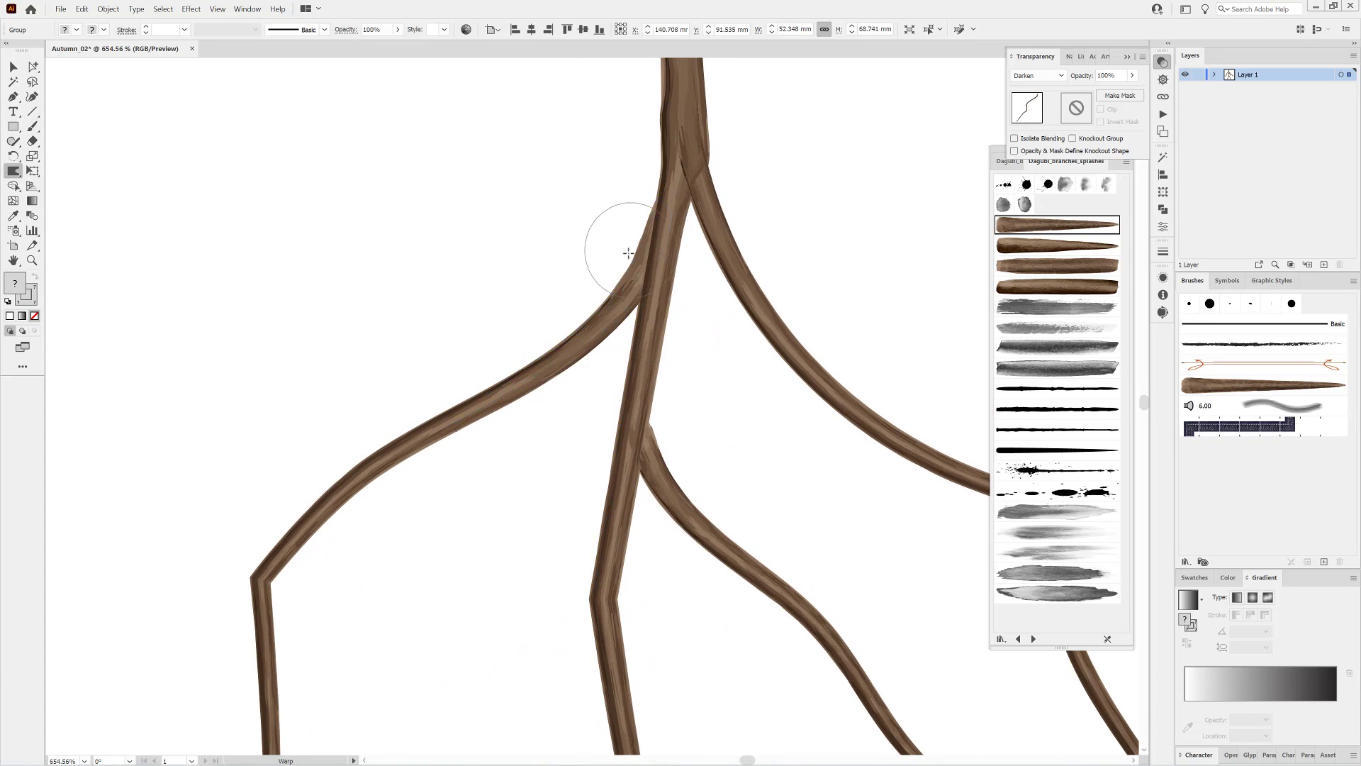
{"action": "left_click_drag", "start_coordinate": [624, 278], "coordinate": [597, 312]}
{"action": "left_click", "coordinate": [674, 476], "text": "ctrl"}
{"action": "left_click_drag", "start_coordinate": [661, 458], "coordinate": [650, 408]}
{"action": "left_click_drag", "start_coordinate": [629, 478], "coordinate": [641, 510]}
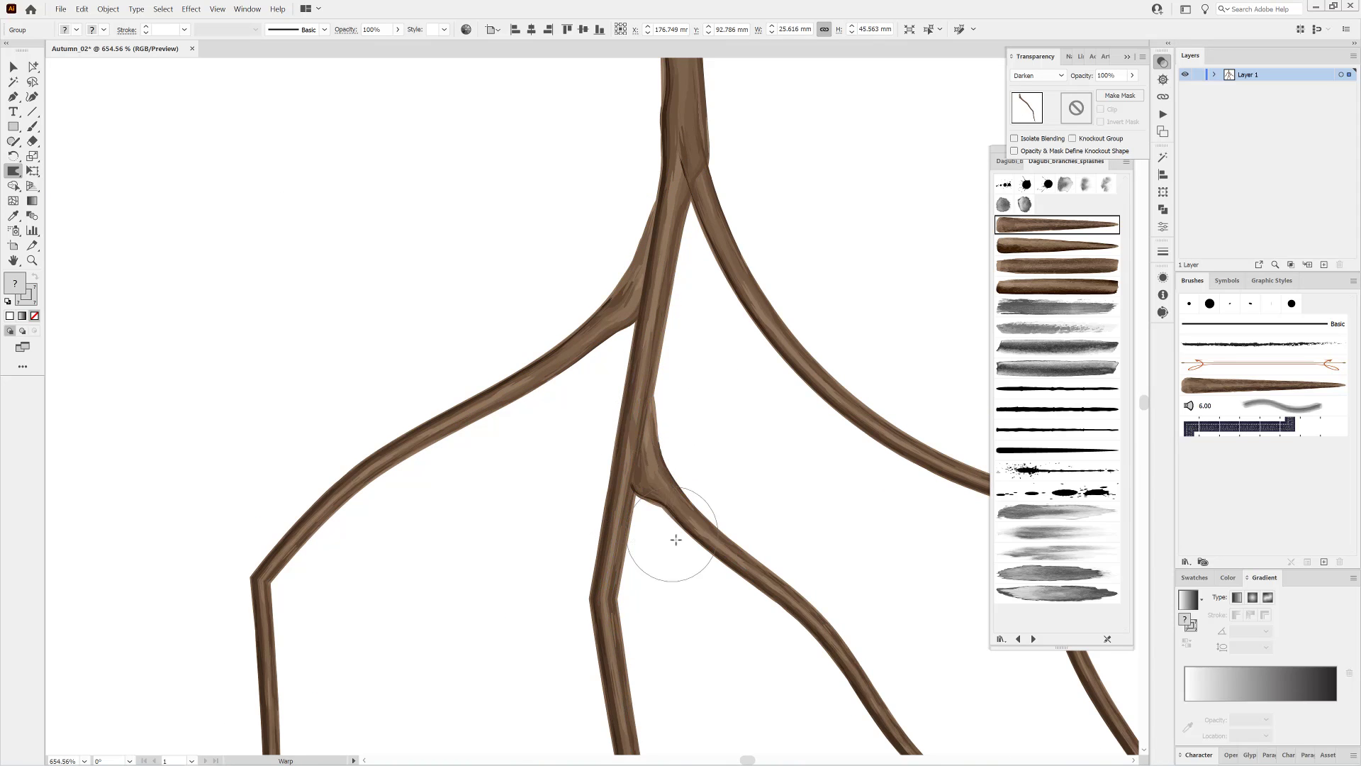
Warp the main trunk below the middle twig to give it knobbly, uneven edges
{"action": "scroll", "coordinate": [676, 539], "scroll_direction": "down", "scroll_amount": 5}
{"action": "left_click", "coordinate": [606, 269], "text": "ctrl"}
{"action": "mouse_move", "coordinate": [636, 234]}
{"action": "left_mouse_down"}
{"action": "mouse_move", "coordinate": [620, 327]}
{"action": "mouse_move", "coordinate": [661, 372]}
{"action": "mouse_move", "coordinate": [653, 471]}
{"action": "left_mouse_up"}
{"action": "left_click", "coordinate": [756, 522], "text": "ctrl"}
{"action": "scroll", "coordinate": [787, 495], "scroll_direction": "down", "scroll_amount": 4}
{"action": "scroll", "coordinate": [762, 533], "scroll_direction": "up", "scroll_amount": 6}
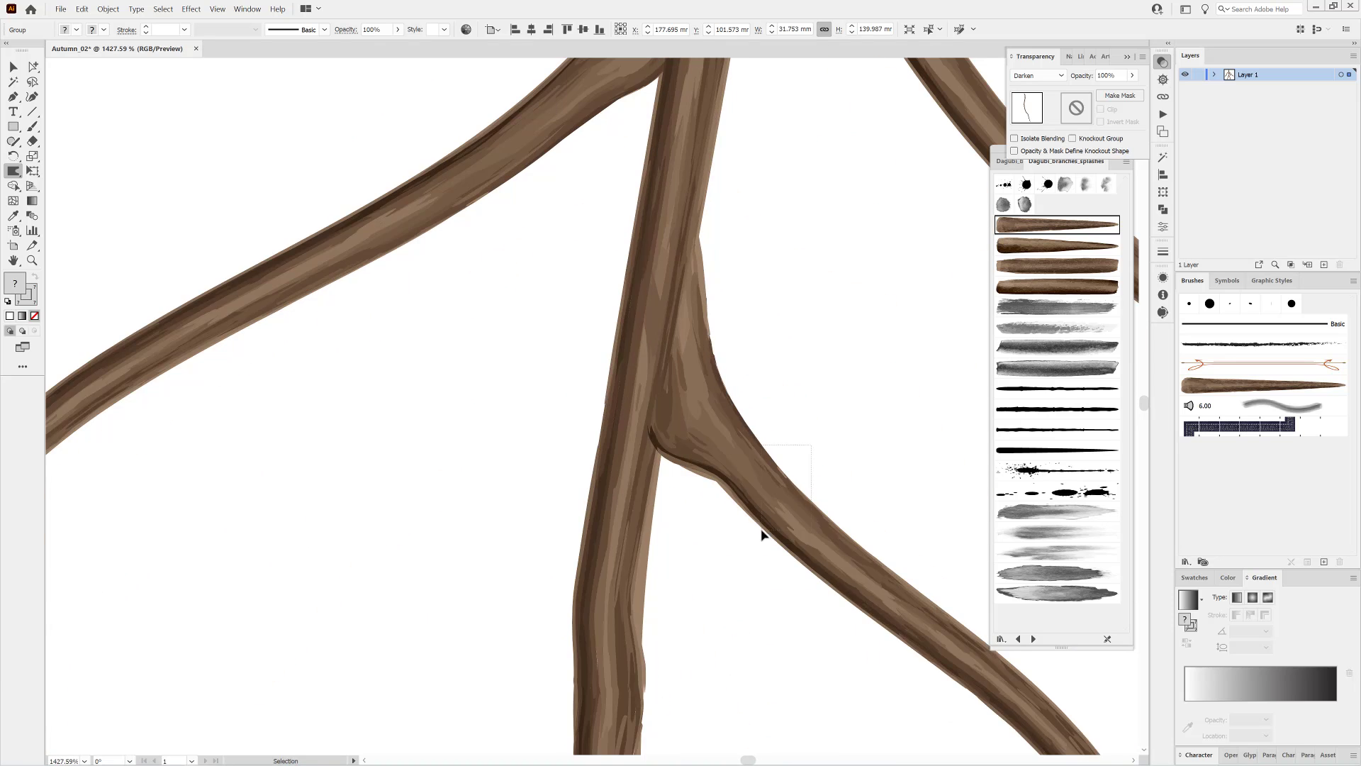
{"action": "scroll", "coordinate": [648, 425], "scroll_direction": "down", "scroll_amount": 5}
{"action": "scroll", "coordinate": [538, 461], "scroll_direction": "up", "scroll_amount": 3}
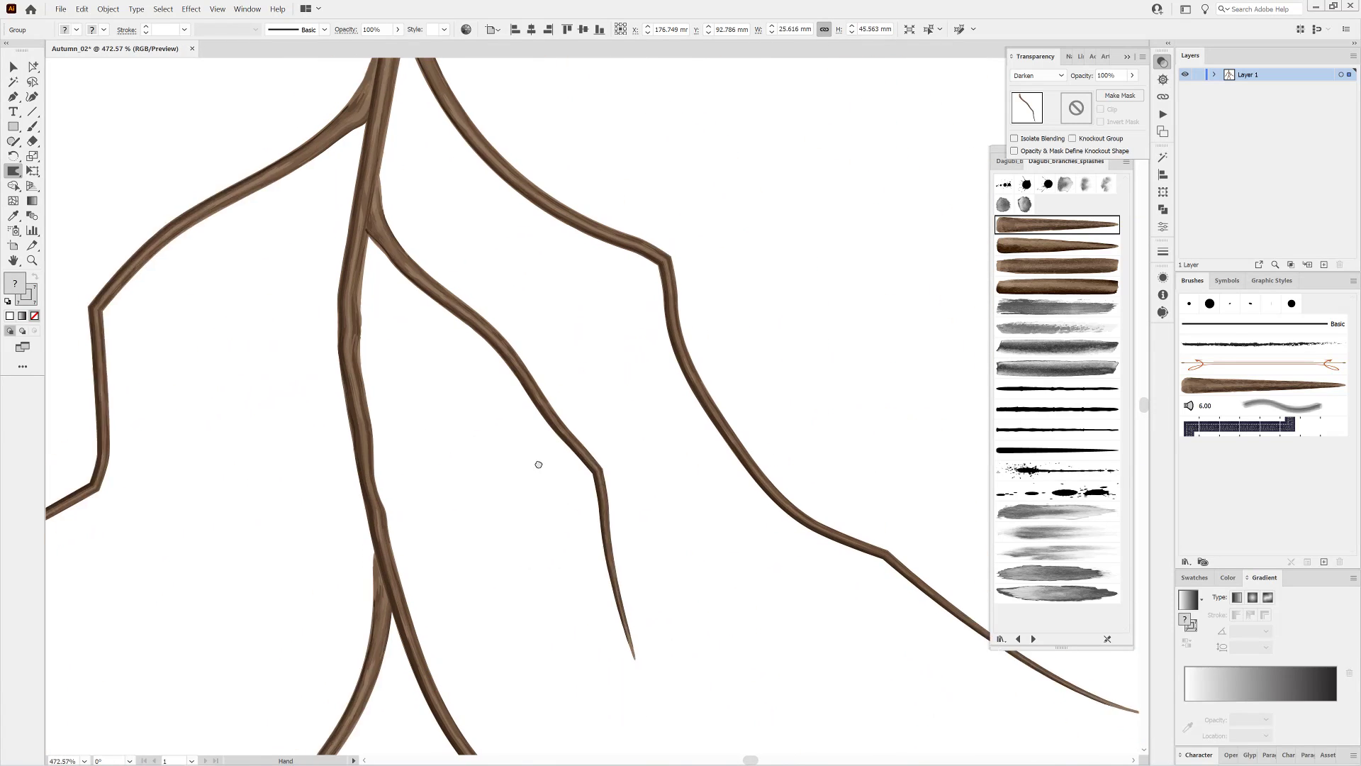
Warp the long right side branch to add small bumps around its bends
{"action": "left_click", "coordinate": [711, 364], "text": "ctrl"}
{"action": "left_click_drag", "start_coordinate": [711, 364], "coordinate": [607, 249]}
{"action": "left_click", "coordinate": [806, 517], "text": "ctrl"}
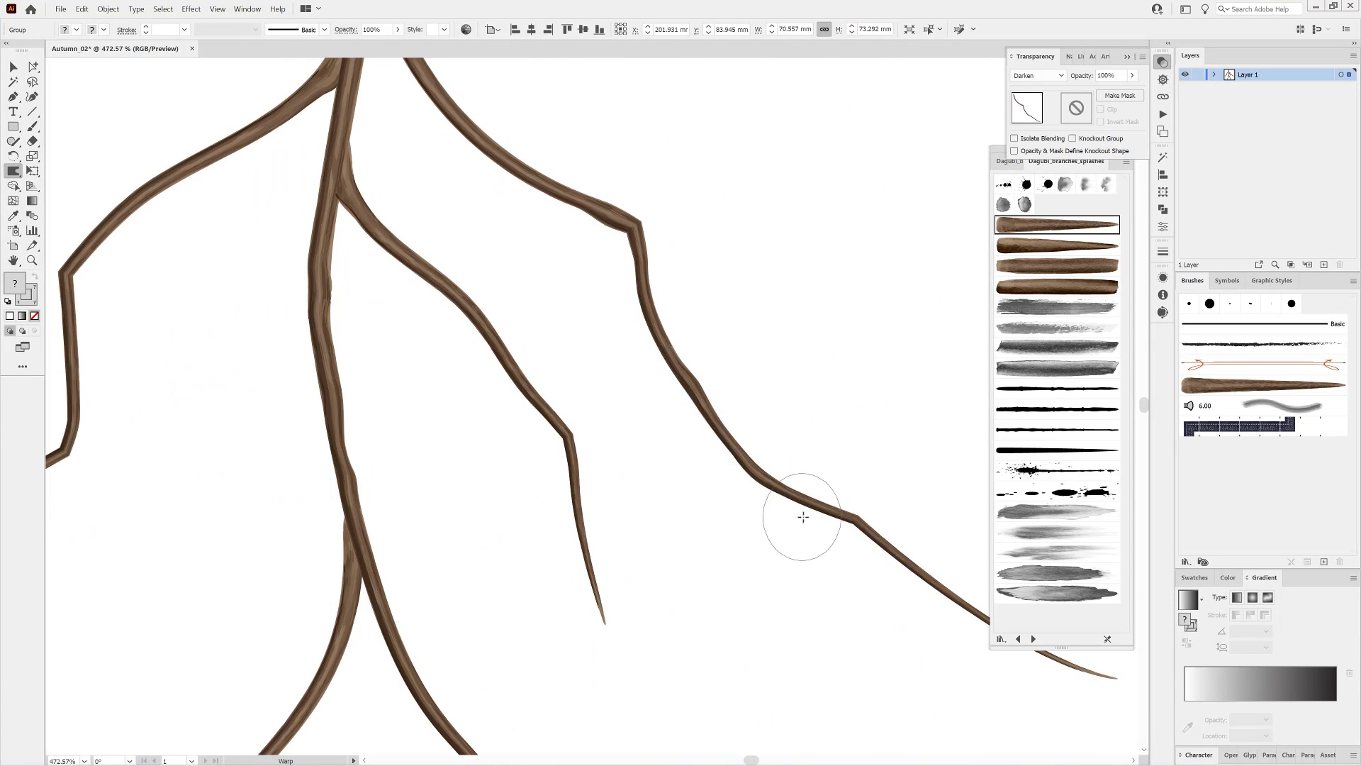
Warp the lower branches and the left side branch into more irregular shapes and clear the selection
{"action": "scroll", "coordinate": [822, 581], "scroll_direction": "down", "scroll_amount": 3}
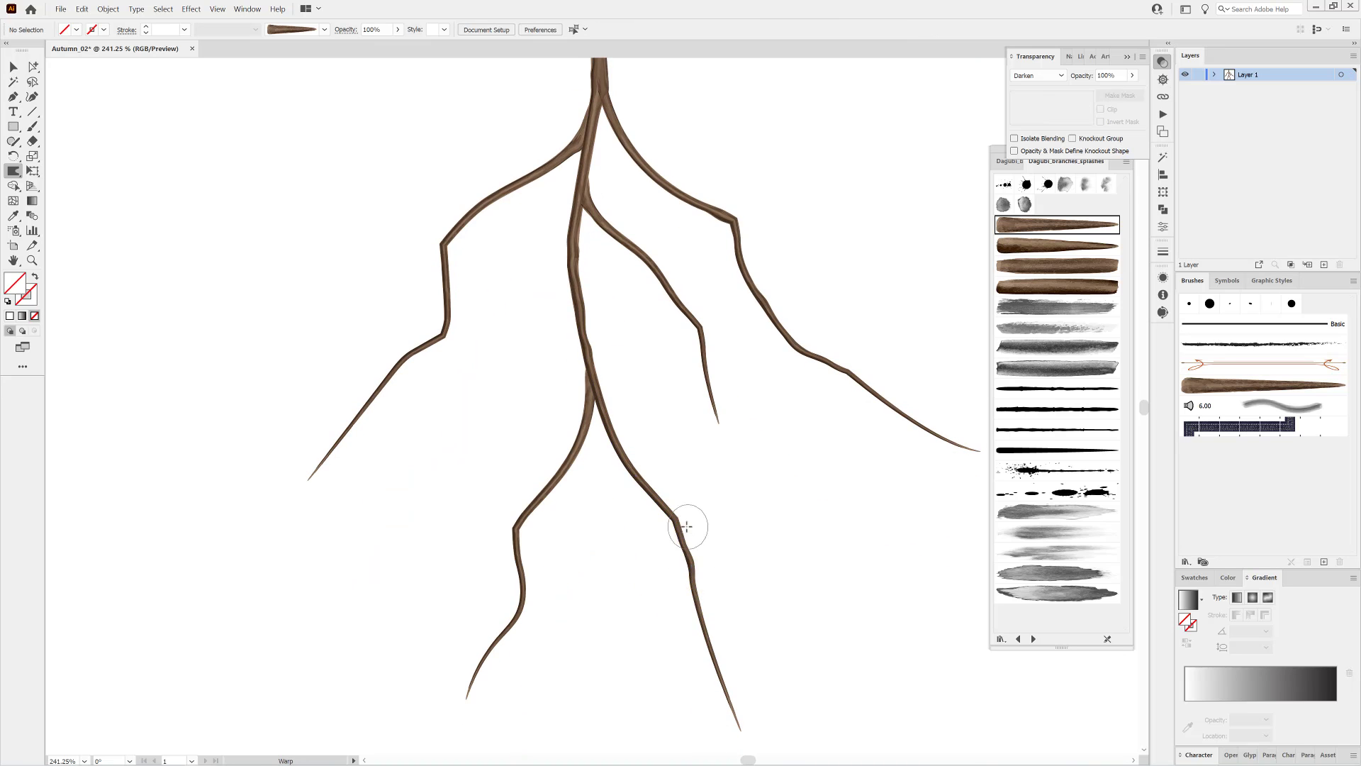
{"action": "left_click_drag", "start_coordinate": [714, 632], "coordinate": [613, 464]}
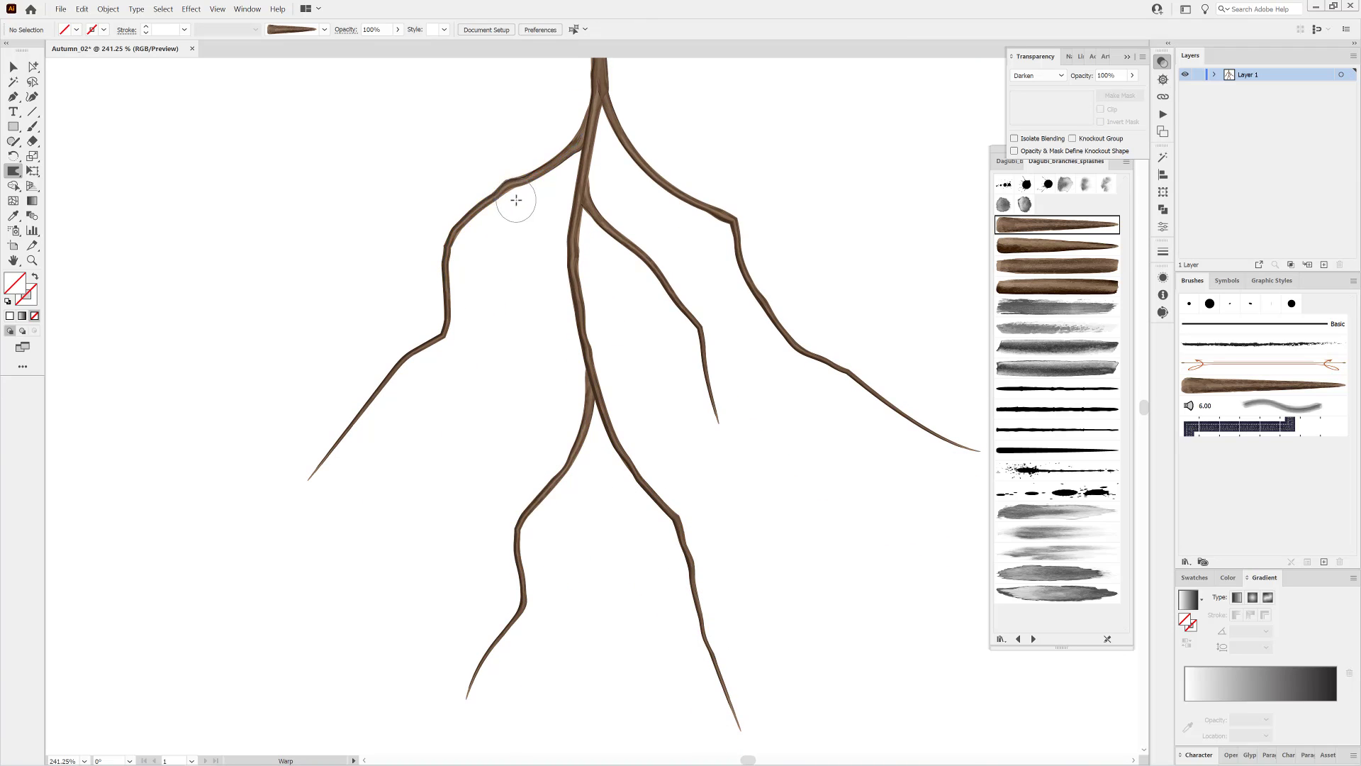
{"action": "scroll", "coordinate": [662, 431], "scroll_direction": "up", "scroll_amount": 3}
{"action": "left_click", "coordinate": [541, 288], "text": "ctrl"}
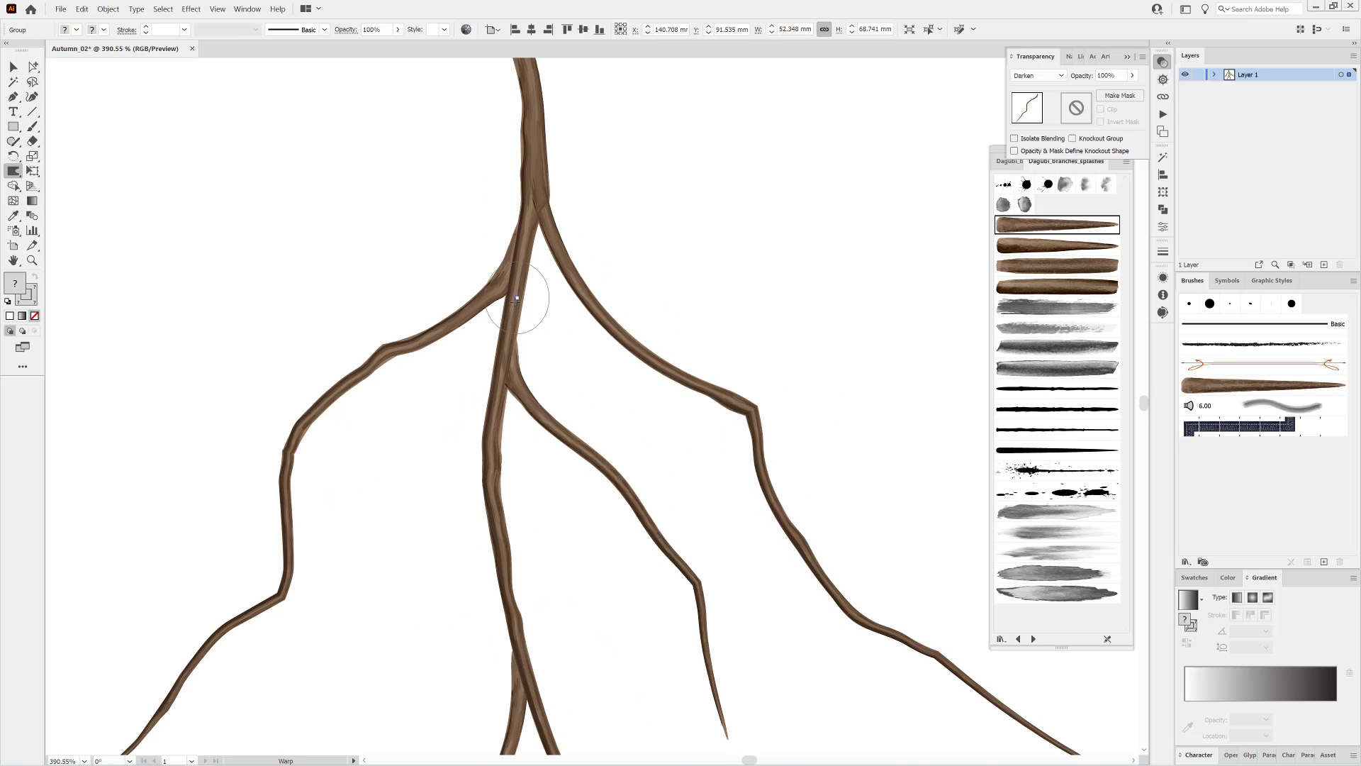
{"action": "mouse_move", "coordinate": [541, 289]}
{"action": "left_mouse_down"}
{"action": "mouse_move", "coordinate": [497, 297]}
{"action": "mouse_move", "coordinate": [581, 354]}
{"action": "left_mouse_up"}
{"action": "scroll", "coordinate": [688, 276], "scroll_direction": "down", "scroll_amount": 2}
{"action": "scroll", "coordinate": [688, 276], "scroll_direction": "down", "scroll_amount": 2}
{"action": "left_click", "coordinate": [665, 237], "text": "ctrl"}
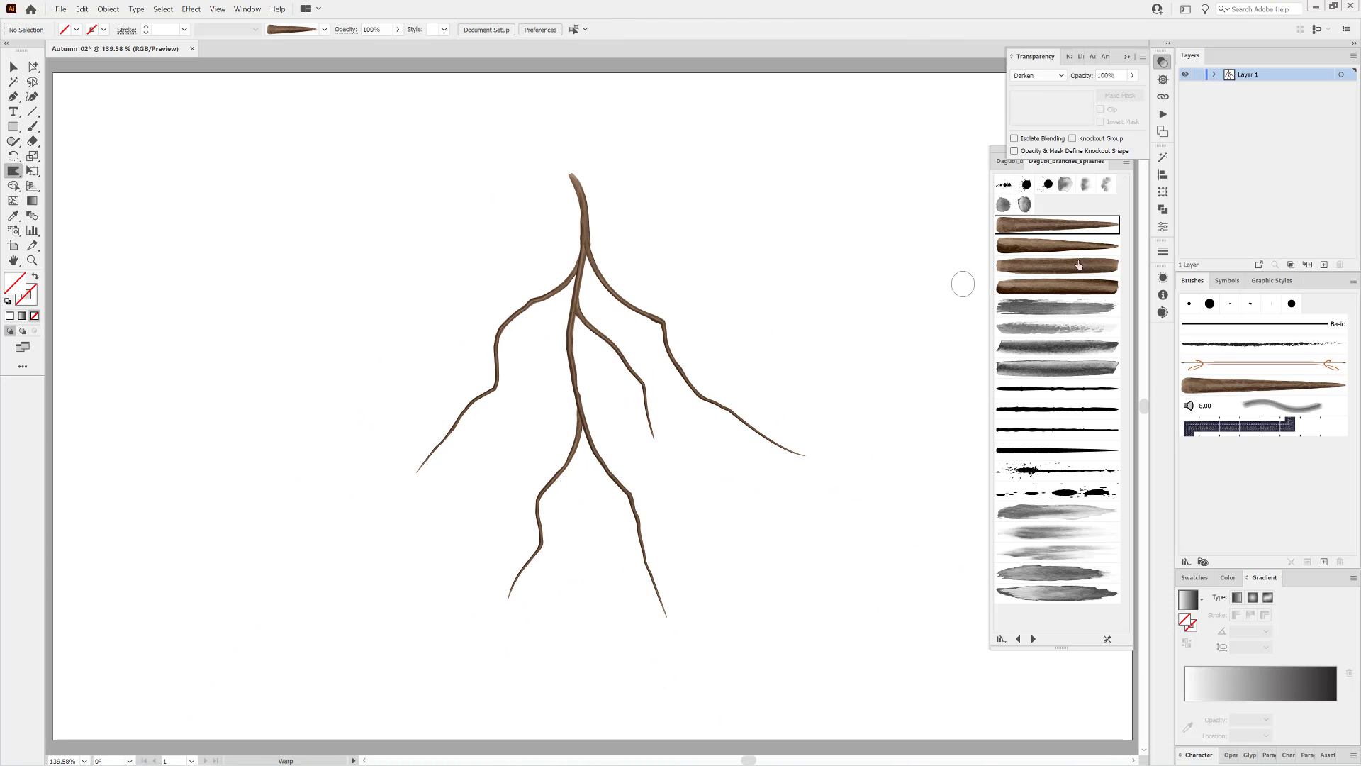
Load the Dagubi_Leaves_Autumn_06 brush library and choose its first large leaf brush
{"action": "left_click", "coordinate": [1185, 562]}
{"action": "mouse_move", "coordinate": [1245, 644]}
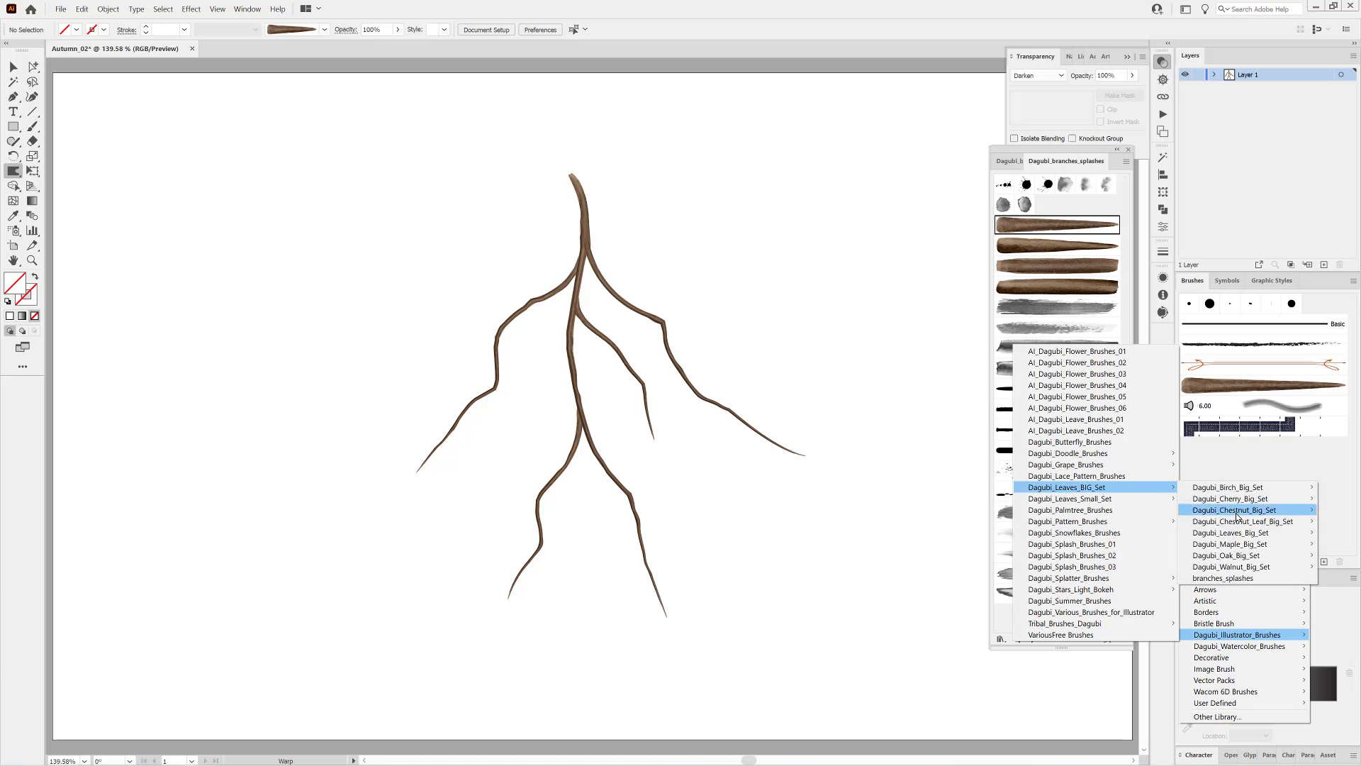
{"action": "left_click", "coordinate": [1140, 537]}
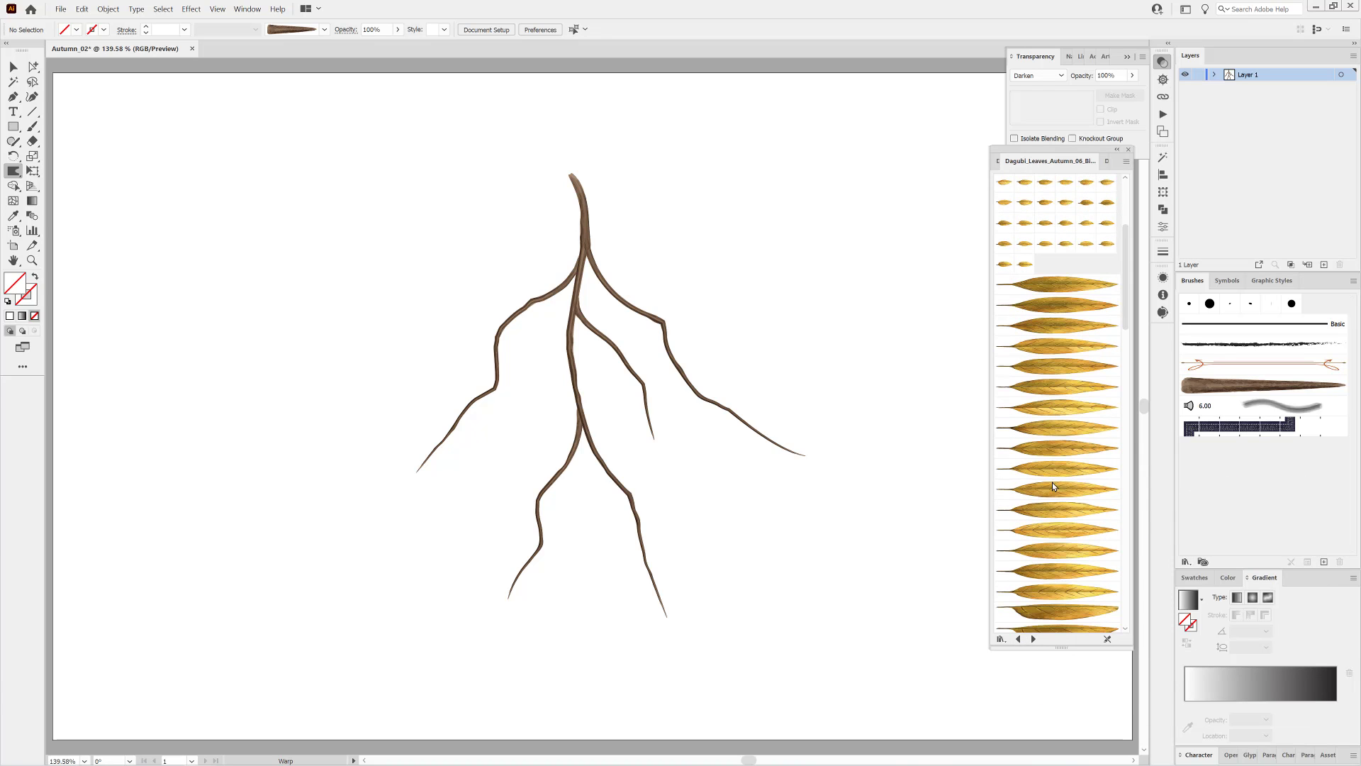
{"action": "left_click", "coordinate": [1062, 286]}
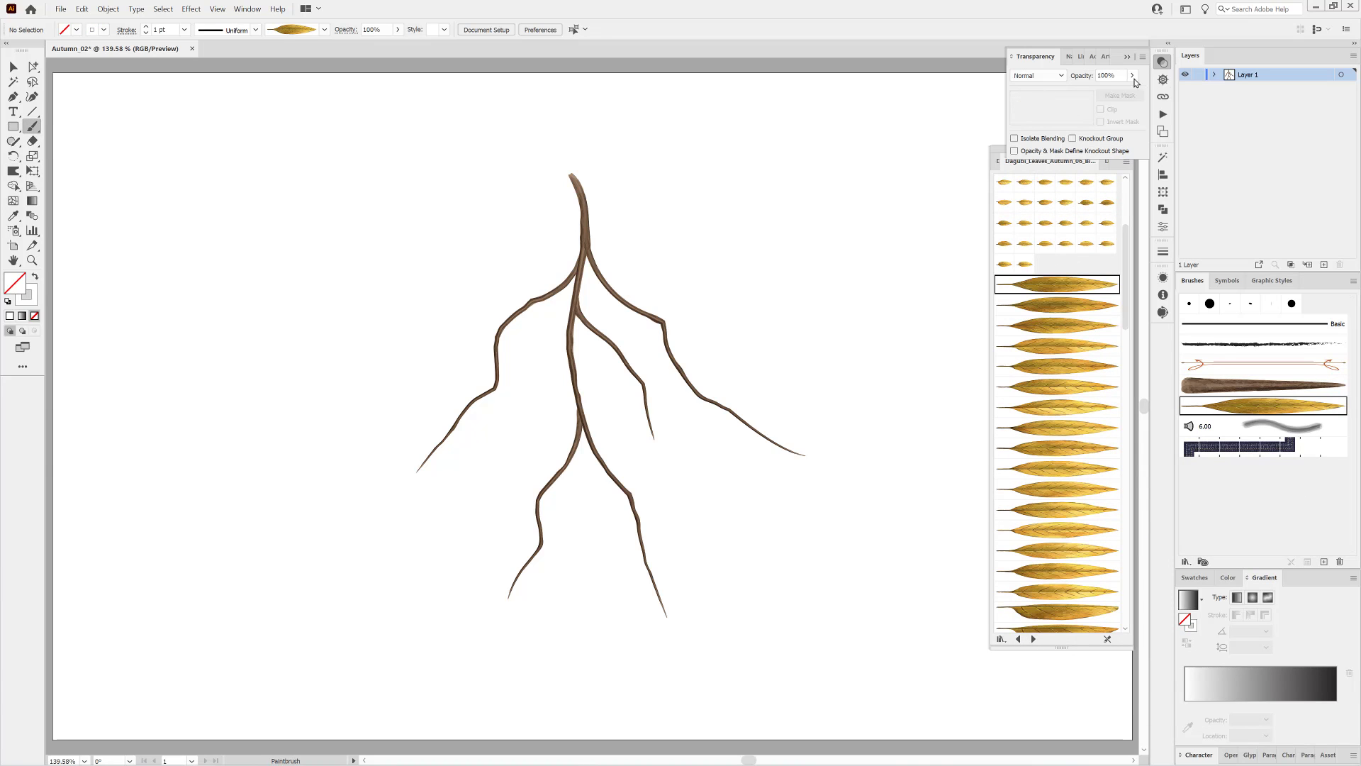
Paint four leaves along the upper part of the right branch at 60% opacity, using a different leaf brush for each
{"action": "left_click_drag", "start_coordinate": [594, 250], "coordinate": [669, 285]}
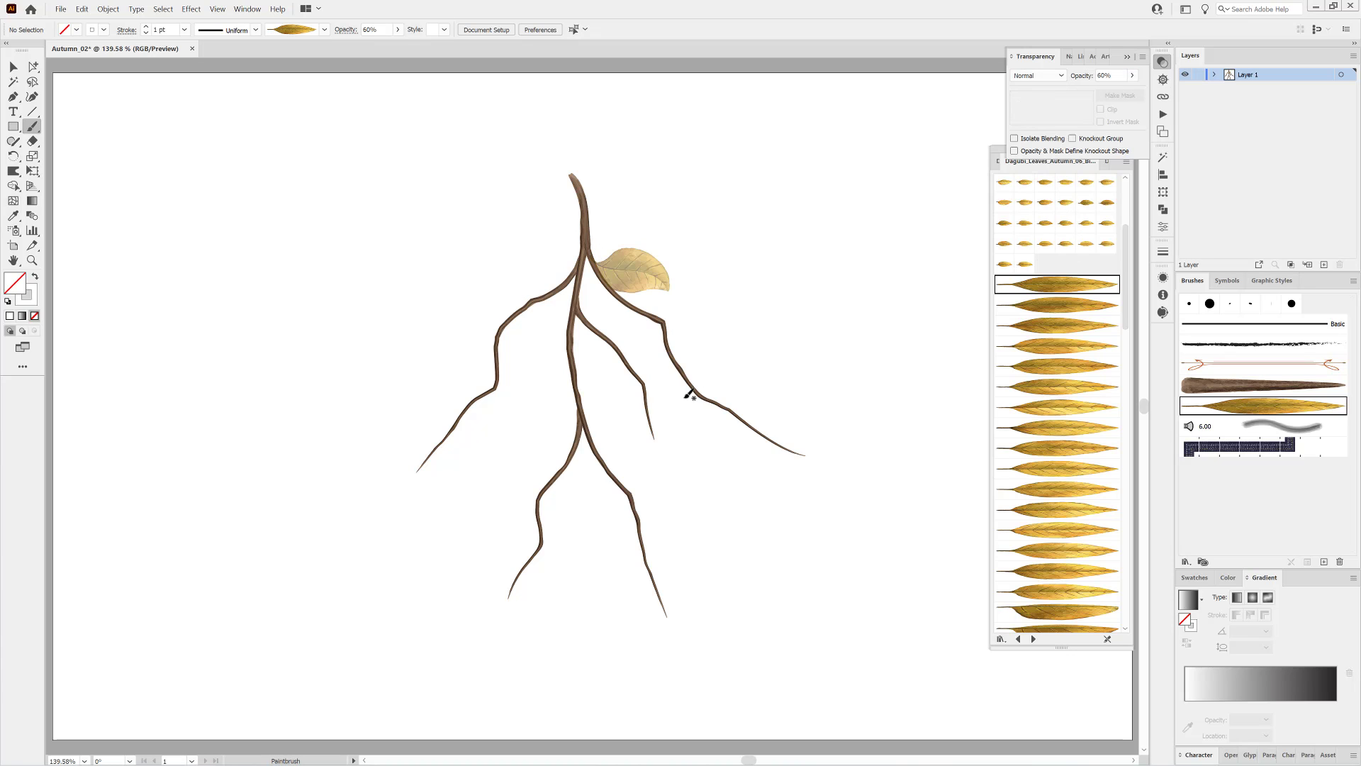
{"action": "left_click", "coordinate": [1063, 305]}
{"action": "left_click_drag", "start_coordinate": [620, 328], "coordinate": [624, 370]}
{"action": "scroll", "coordinate": [1099, 479], "scroll_direction": "down", "scroll_amount": 3}
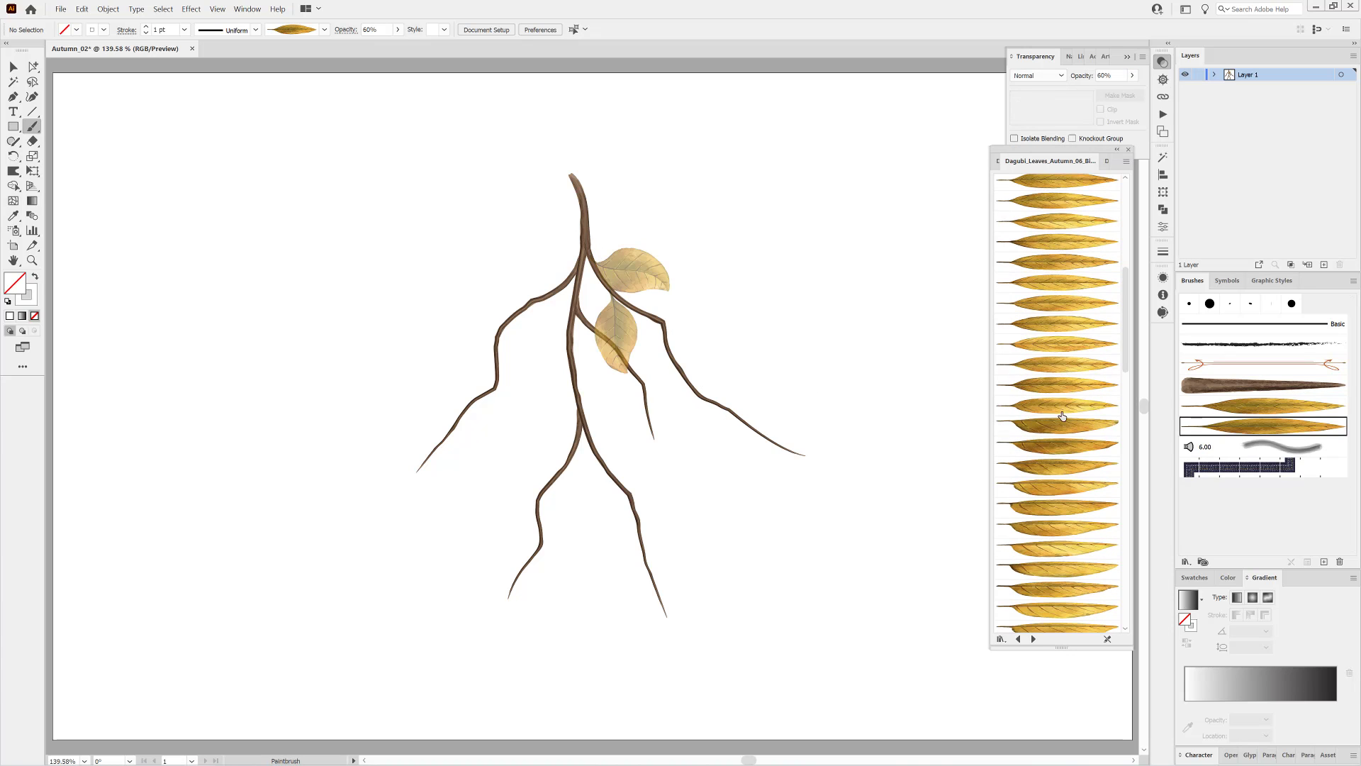
{"action": "left_click", "coordinate": [1059, 425]}
{"action": "left_click_drag", "start_coordinate": [645, 307], "coordinate": [647, 384]}
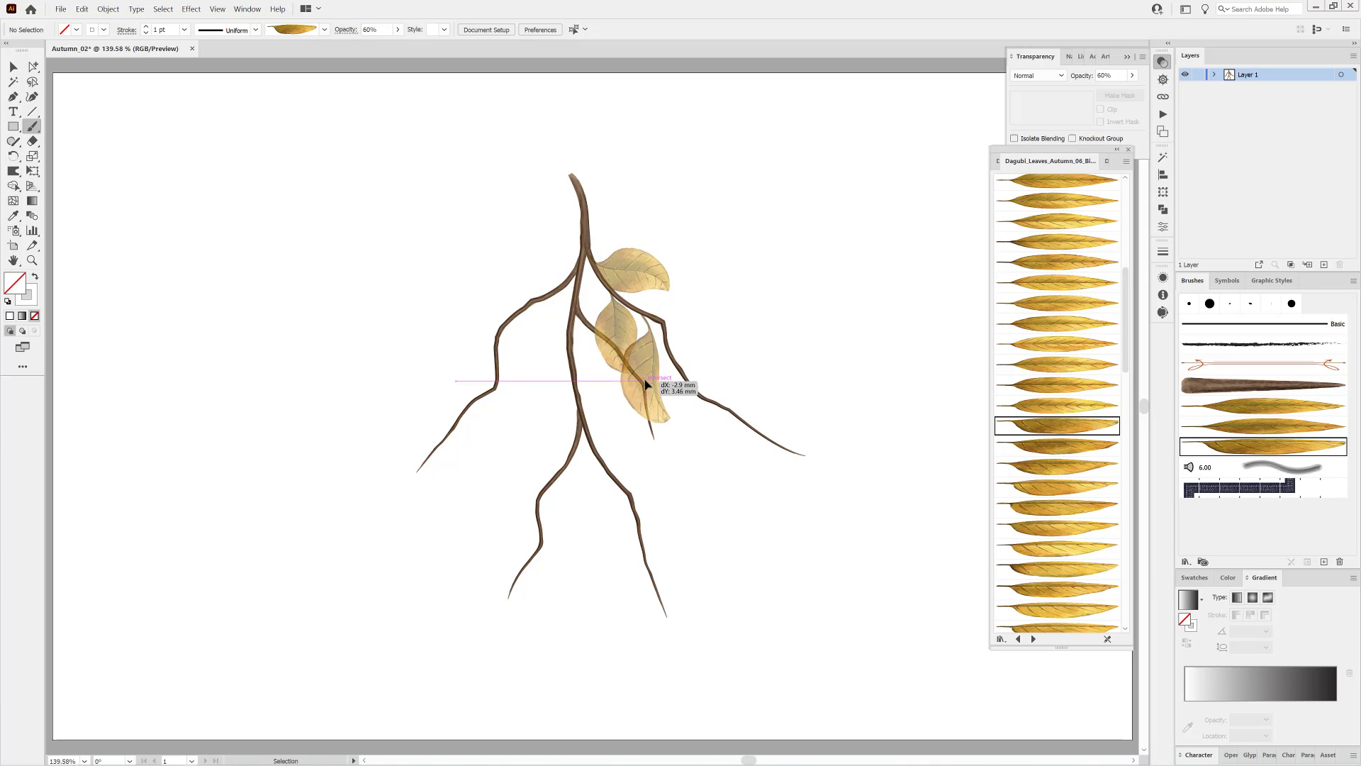
{"action": "left_click", "coordinate": [1056, 384]}
{"action": "left_click_drag", "start_coordinate": [676, 291], "coordinate": [722, 323]}
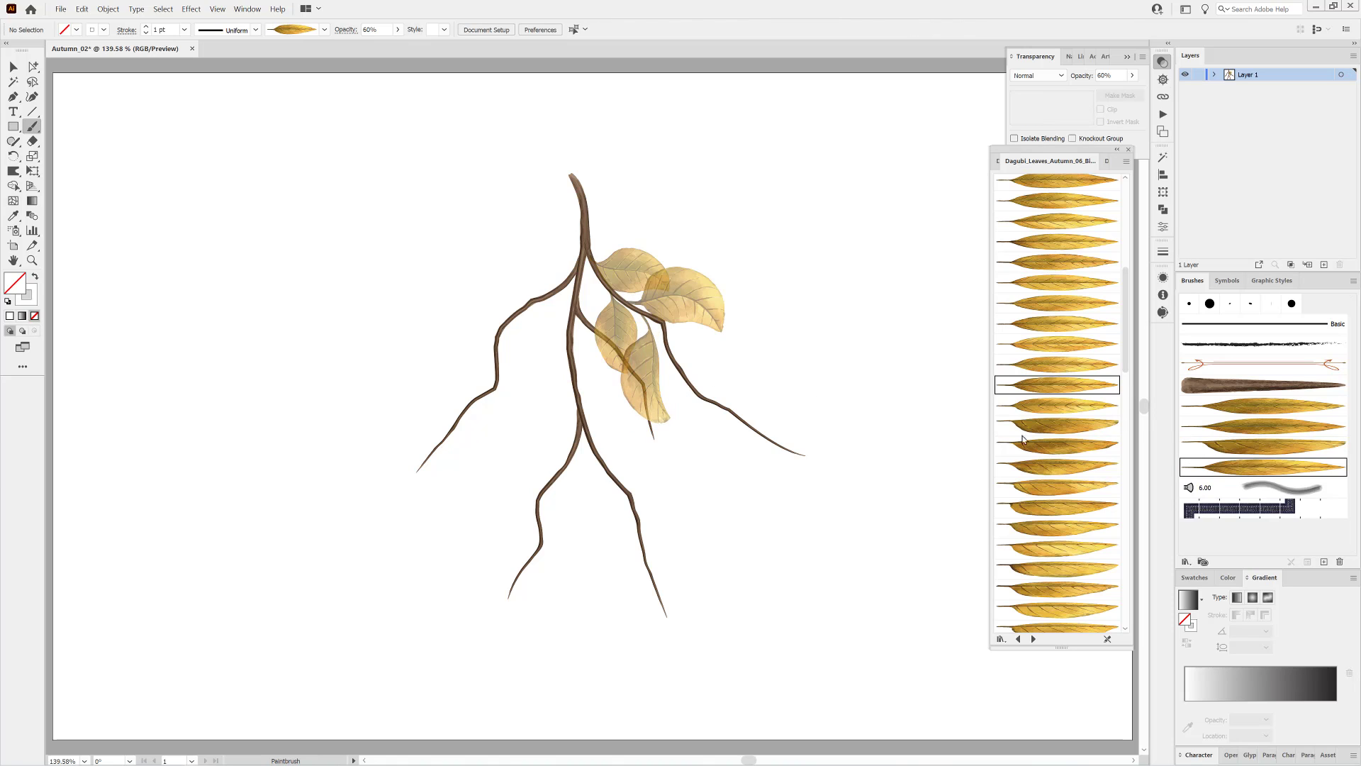
Paint three more leaves around the middle stretch of the right branch, varying the leaf brush
{"action": "left_click", "coordinate": [1054, 405]}
{"action": "left_click_drag", "start_coordinate": [682, 363], "coordinate": [681, 454]}
{"action": "mouse_move", "coordinate": [674, 342]}
{"action": "left_mouse_down"}
{"action": "mouse_move", "coordinate": [740, 370]}
{"action": "mouse_move", "coordinate": [746, 398]}
{"action": "left_mouse_up"}
{"action": "mouse_move", "coordinate": [724, 375]}
{"action": "left_mouse_down"}
{"action": "mouse_move", "coordinate": [733, 490]}
{"action": "mouse_move", "coordinate": [703, 465]}
{"action": "mouse_move", "coordinate": [727, 448]}
{"action": "left_mouse_up"}
{"action": "left_click", "coordinate": [830, 386], "text": "ctrl"}
{"action": "left_click", "coordinate": [1085, 468]}
{"action": "left_click", "coordinate": [837, 418], "text": "ctrl"}
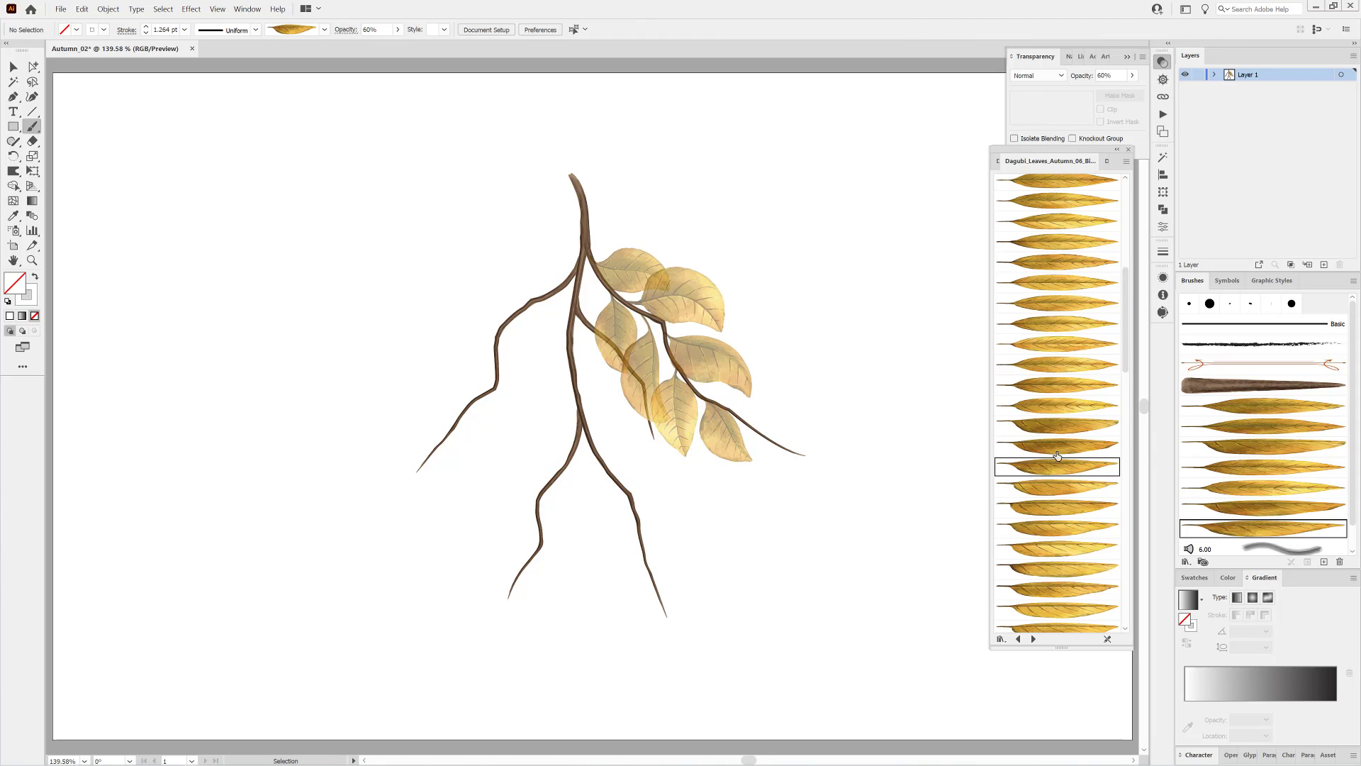
Paint two leaves near the tip of the right branch with two different leaf brushes
{"action": "left_click", "coordinate": [1057, 242]}
{"action": "left_click_drag", "start_coordinate": [828, 385], "coordinate": [826, 386]}
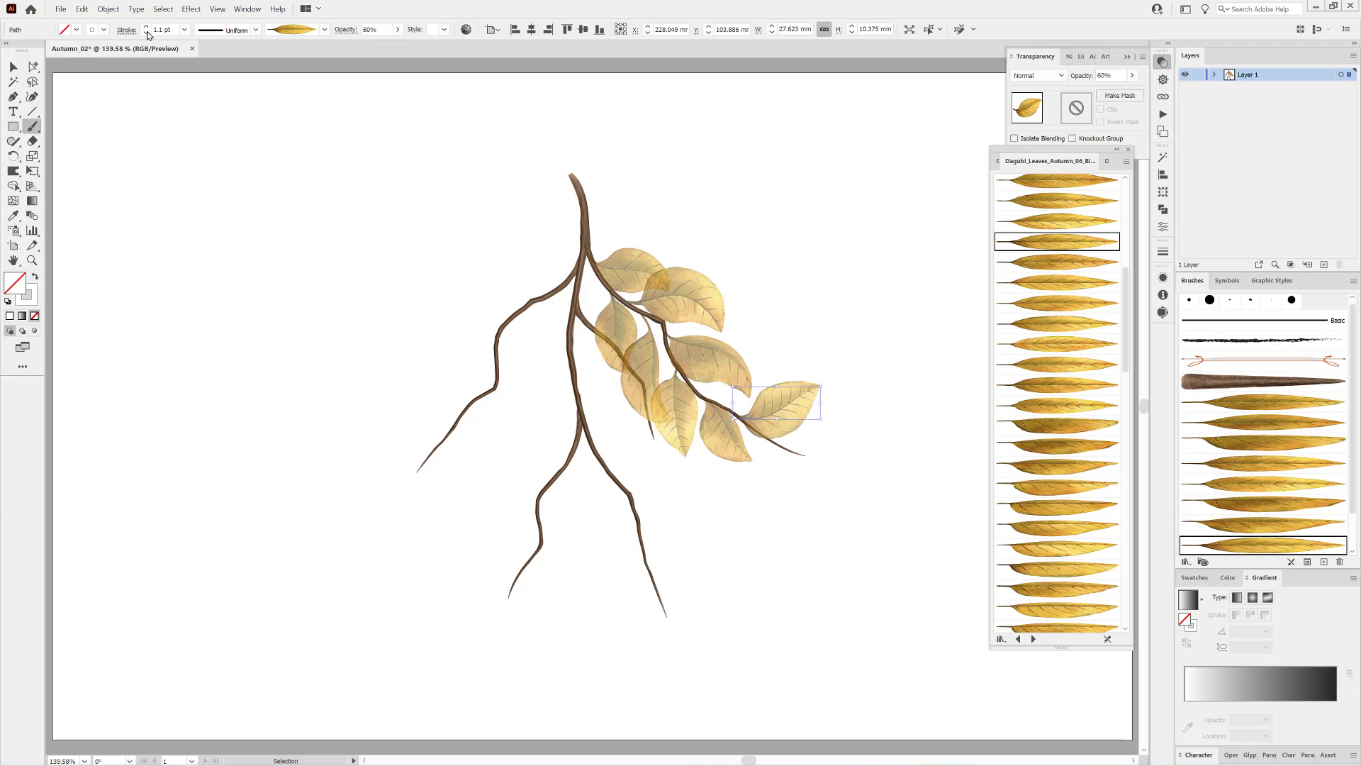
{"action": "key", "text": "ctrl+shift+a"}
{"action": "left_click", "coordinate": [1056, 261]}
{"action": "left_click_drag", "start_coordinate": [778, 438], "coordinate": [824, 489]}
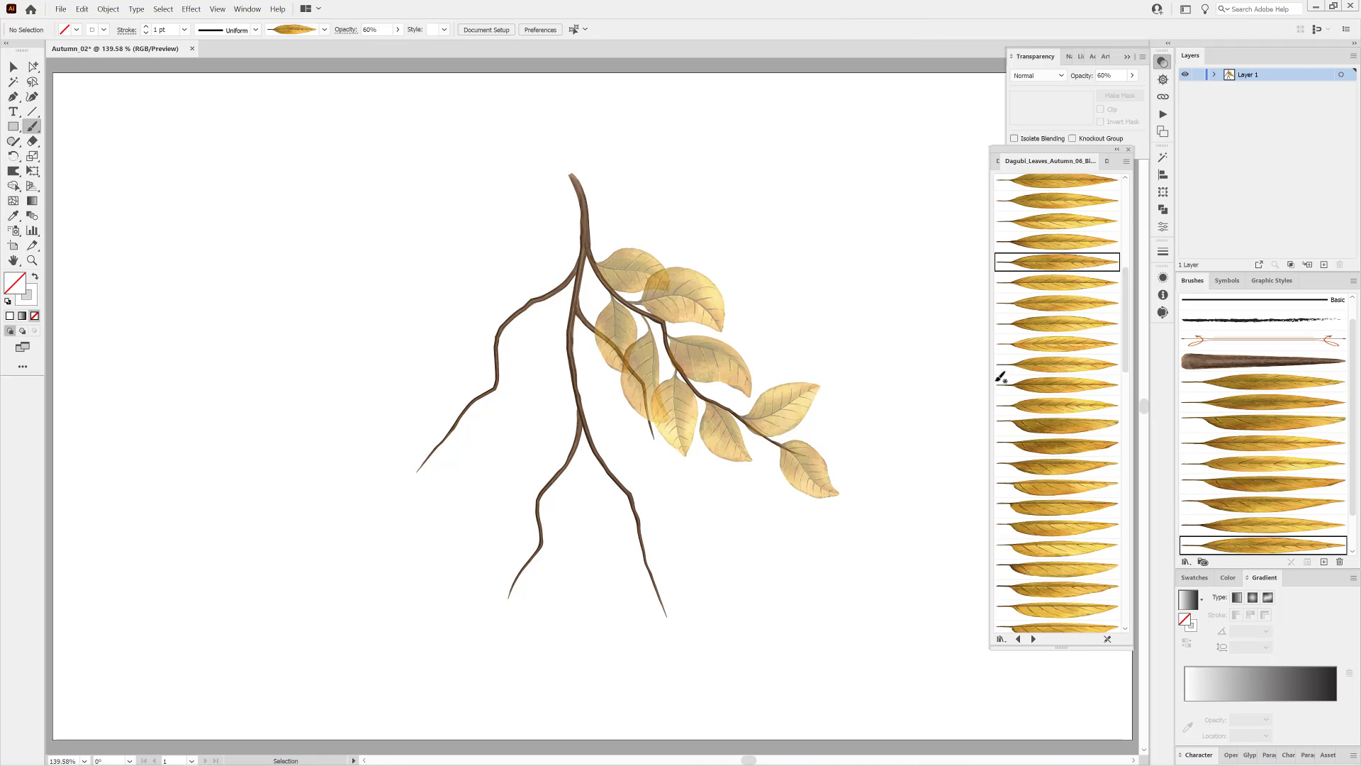
Paint varied leaves along the trunk and lower right branch, plus one hanging from the lower left branch's bend
{"action": "scroll", "coordinate": [1000, 377], "scroll_direction": "up", "scroll_amount": 3}
{"action": "left_click", "coordinate": [1056, 304]}
{"action": "mouse_move", "coordinate": [585, 259]}
{"action": "left_mouse_down"}
{"action": "mouse_move", "coordinate": [627, 365]}
{"action": "mouse_move", "coordinate": [543, 435]}
{"action": "mouse_move", "coordinate": [648, 443]}
{"action": "mouse_move", "coordinate": [701, 571]}
{"action": "mouse_move", "coordinate": [618, 622]}
{"action": "mouse_move", "coordinate": [709, 686]}
{"action": "left_mouse_up"}
{"action": "key", "text": "ctrl+shift+a"}
{"action": "left_click", "coordinate": [1056, 345]}
{"action": "left_click", "coordinate": [1039, 366]}
{"action": "left_click", "coordinate": [1056, 386]}
{"action": "left_click", "coordinate": [1056, 426]}
{"action": "left_click_drag", "start_coordinate": [699, 628], "coordinate": [694, 621]}
{"action": "left_click_drag", "start_coordinate": [543, 544], "coordinate": [562, 627]}
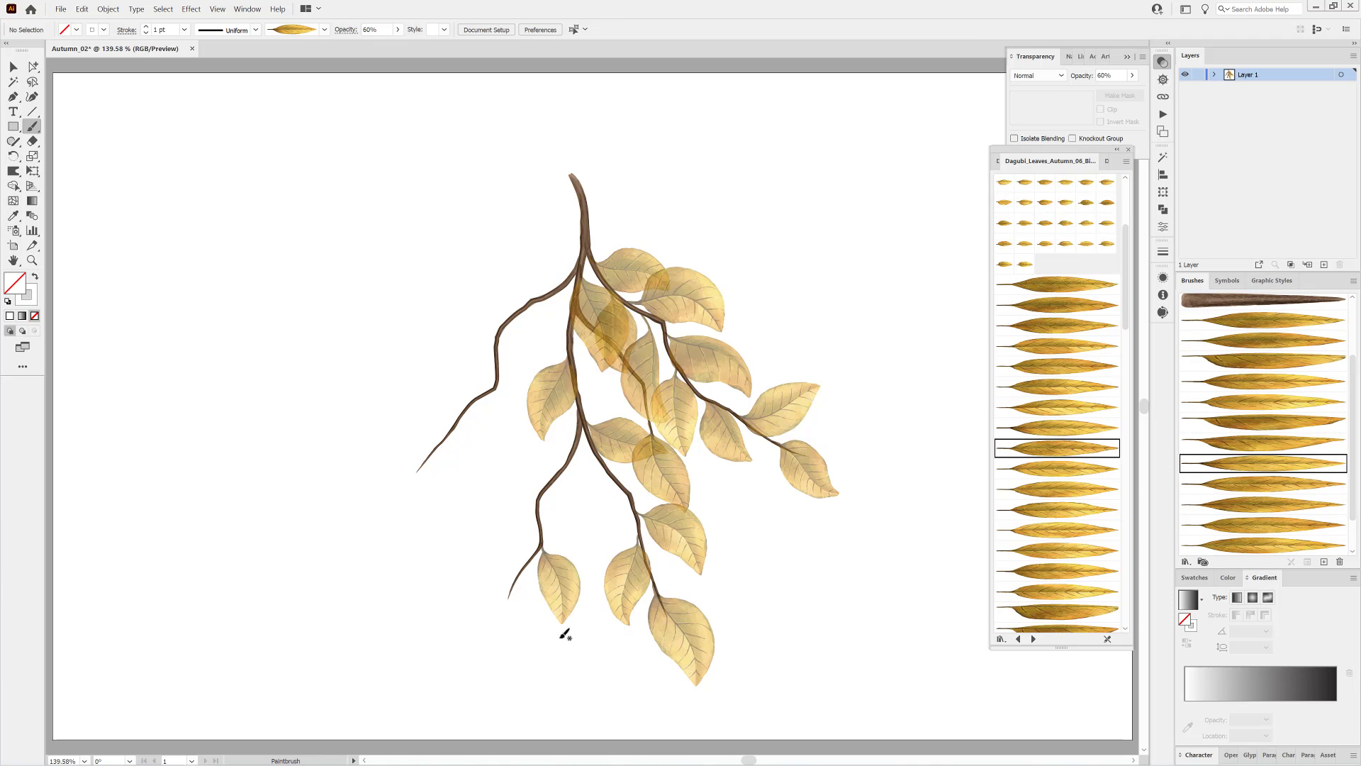
Paint two leaves on the outer side of the lower left branch with different leaf brushes
{"action": "left_click", "coordinate": [1042, 467]}
{"action": "left_click_drag", "start_coordinate": [539, 528], "coordinate": [436, 563]}
{"action": "left_click", "coordinate": [1042, 488]}
{"action": "left_click_drag", "start_coordinate": [562, 459], "coordinate": [472, 502]}
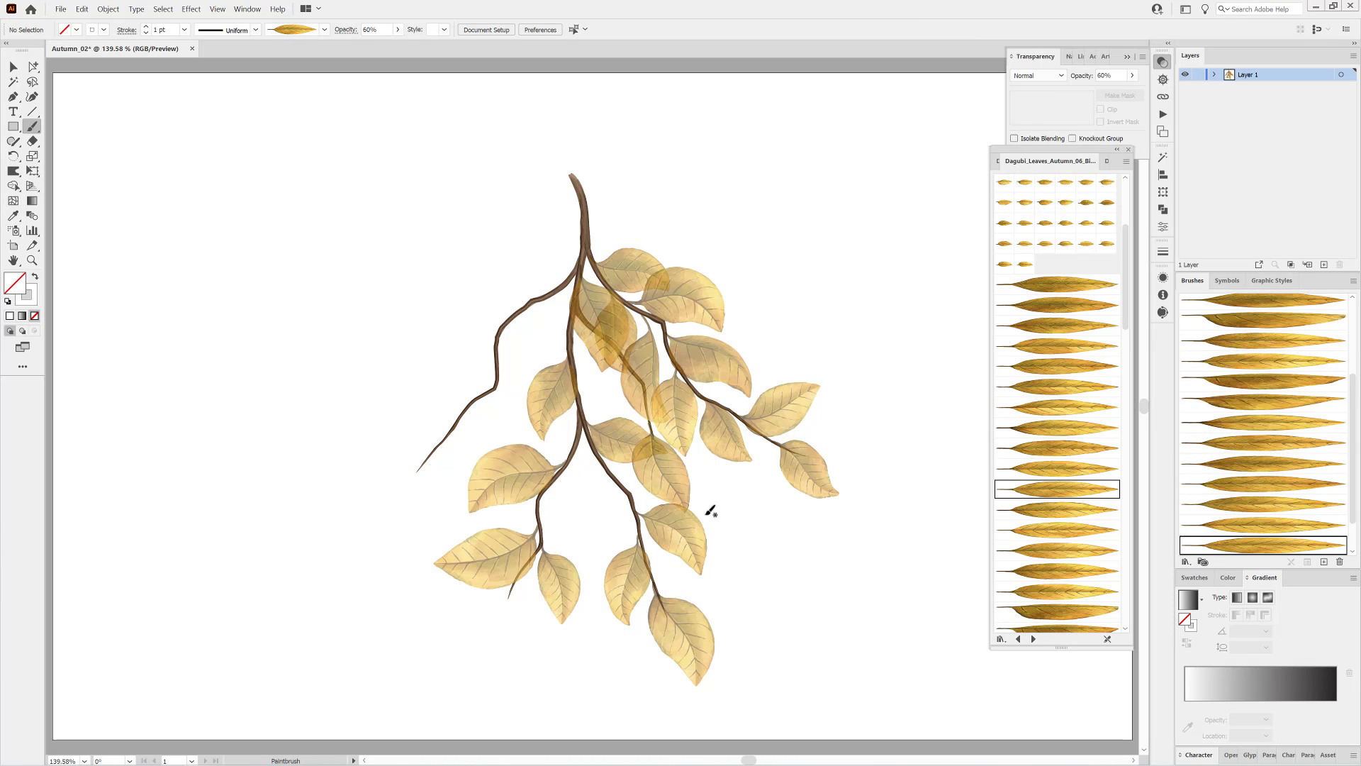
Paint five leaves along the upper left branch from its base to its tip, switching leaf brushes
{"action": "left_click", "coordinate": [1074, 509]}
{"action": "mouse_move", "coordinate": [553, 345]}
{"action": "left_mouse_down"}
{"action": "mouse_move", "coordinate": [504, 306]}
{"action": "mouse_move", "coordinate": [411, 365]}
{"action": "left_mouse_up"}
{"action": "left_click", "coordinate": [1053, 529]}
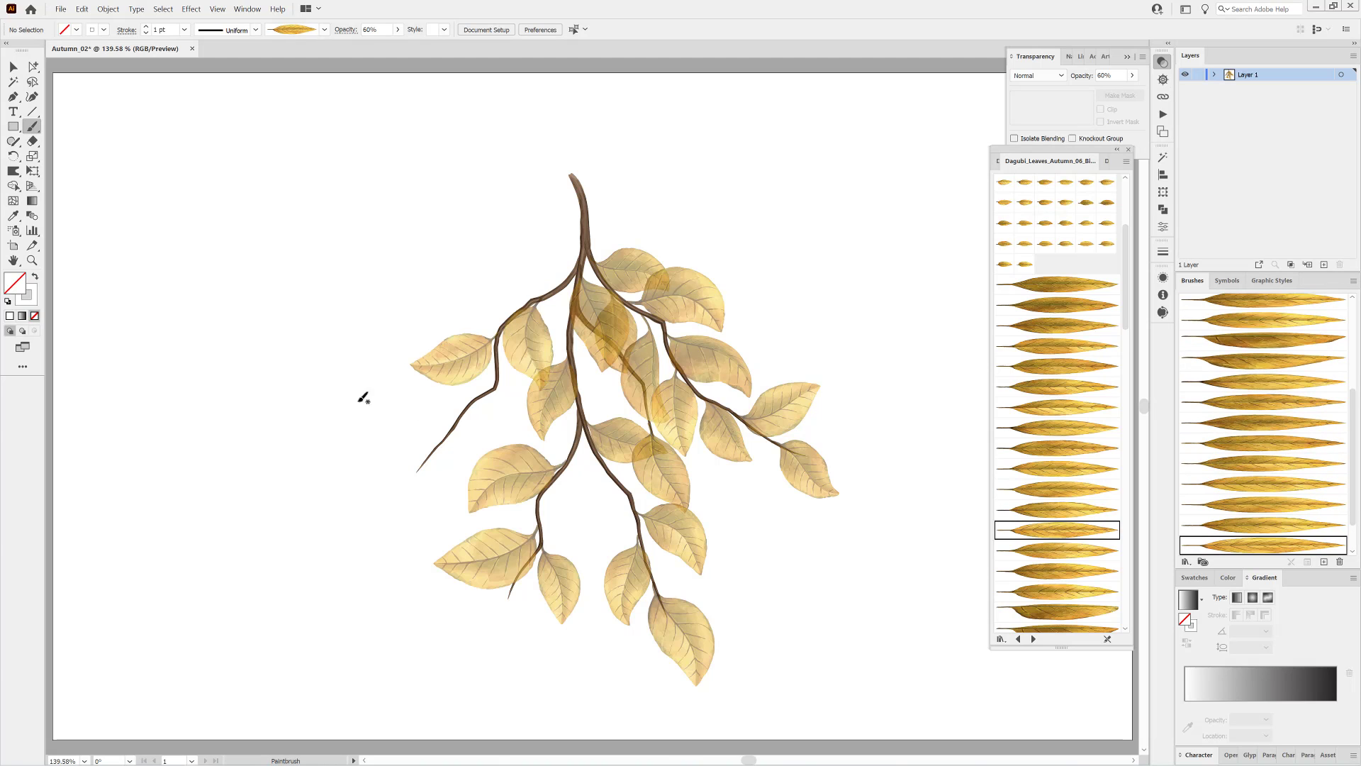
{"action": "scroll", "coordinate": [1086, 393], "scroll_direction": "down", "scroll_amount": 3}
{"action": "left_click_drag", "start_coordinate": [476, 466], "coordinate": [481, 489]}
{"action": "left_click", "coordinate": [1050, 498]}
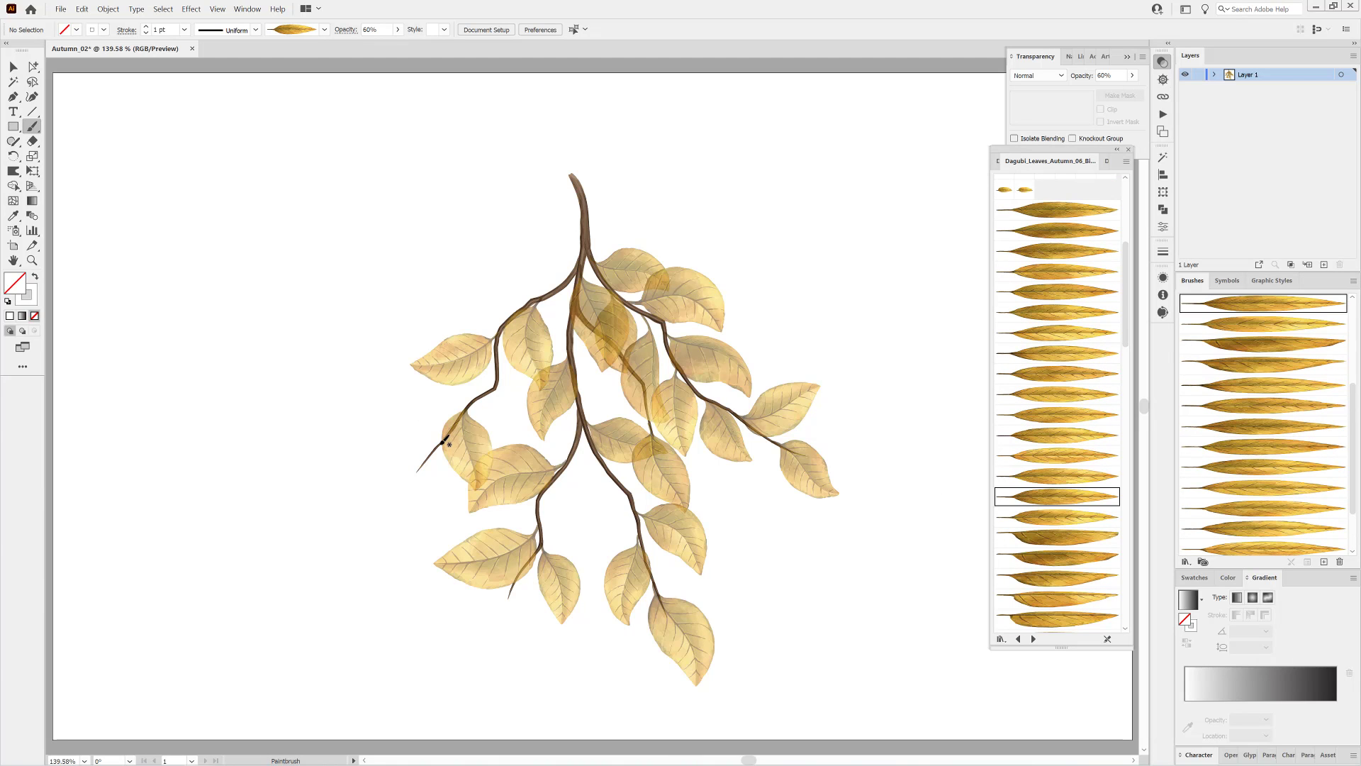
{"action": "left_click_drag", "start_coordinate": [443, 440], "coordinate": [335, 491]}
{"action": "left_click", "coordinate": [1072, 517]}
{"action": "left_click_drag", "start_coordinate": [492, 320], "coordinate": [491, 323]}
Paint two leaves on the inner side of the lower left branch with different leaf brushes
{"action": "scroll", "coordinate": [1089, 374], "scroll_direction": "down", "scroll_amount": 3}
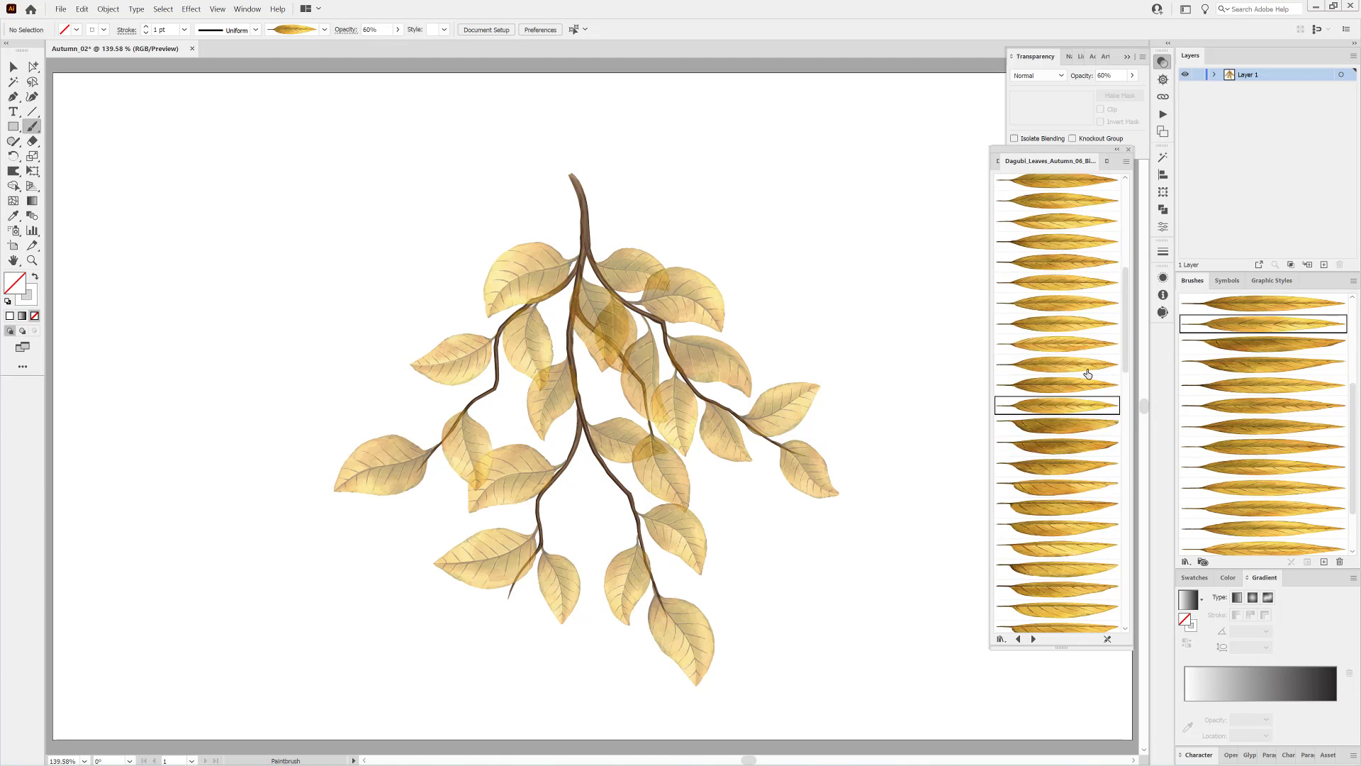
{"action": "left_click", "coordinate": [1080, 431]}
{"action": "left_click_drag", "start_coordinate": [578, 456], "coordinate": [595, 547]}
{"action": "mouse_move", "coordinate": [585, 518]}
{"action": "left_mouse_down"}
{"action": "mouse_move", "coordinate": [574, 513]}
{"action": "mouse_move", "coordinate": [569, 557]}
{"action": "mouse_move", "coordinate": [608, 566]}
{"action": "left_mouse_up"}
{"action": "left_click", "coordinate": [751, 507], "text": "ctrl"}
{"action": "left_click", "coordinate": [1063, 448]}
{"action": "left_click", "coordinate": [940, 650], "text": "ctrl"}
Paint a leaf on the upper part of the lower right branch and adjust its position against the stem
{"action": "scroll", "coordinate": [1081, 476], "scroll_direction": "down", "scroll_amount": 1}
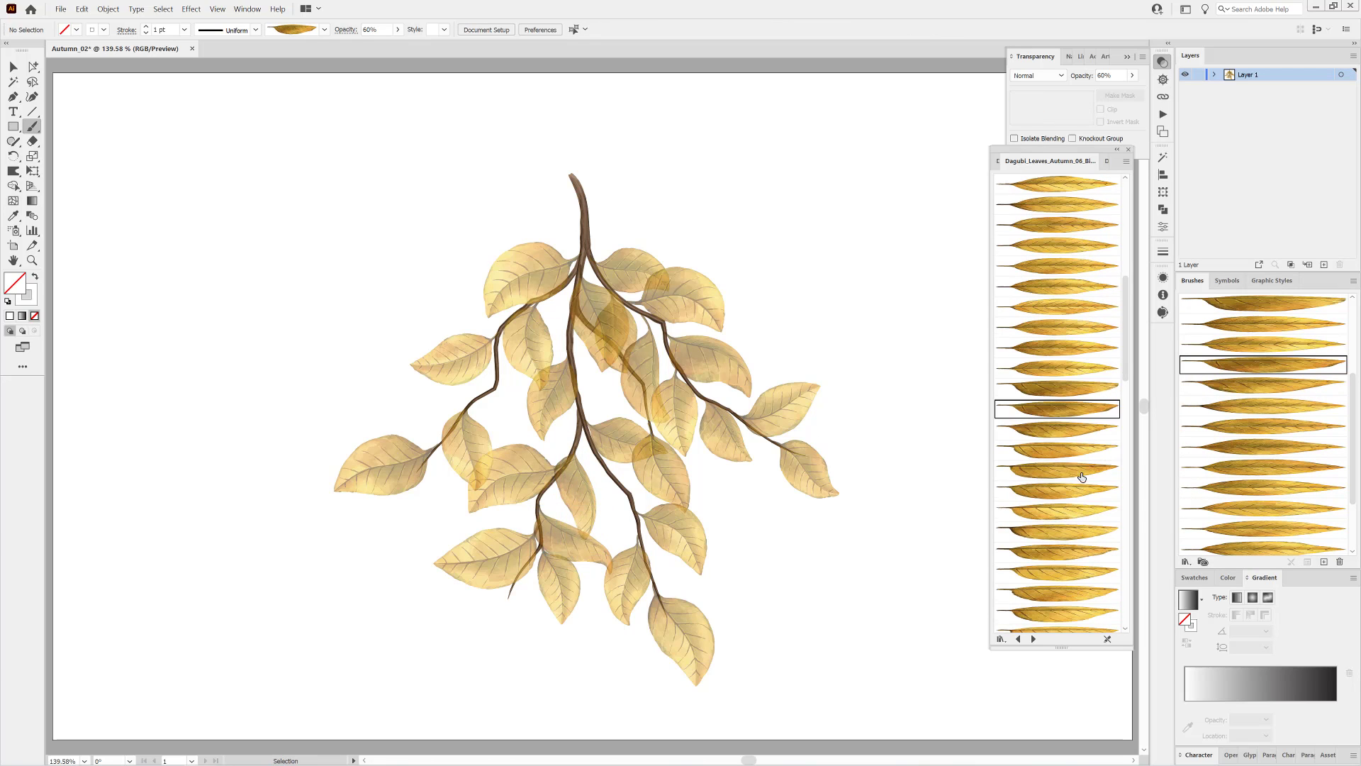
{"action": "left_click", "coordinate": [1071, 435]}
{"action": "left_click_drag", "start_coordinate": [622, 470], "coordinate": [660, 544]}
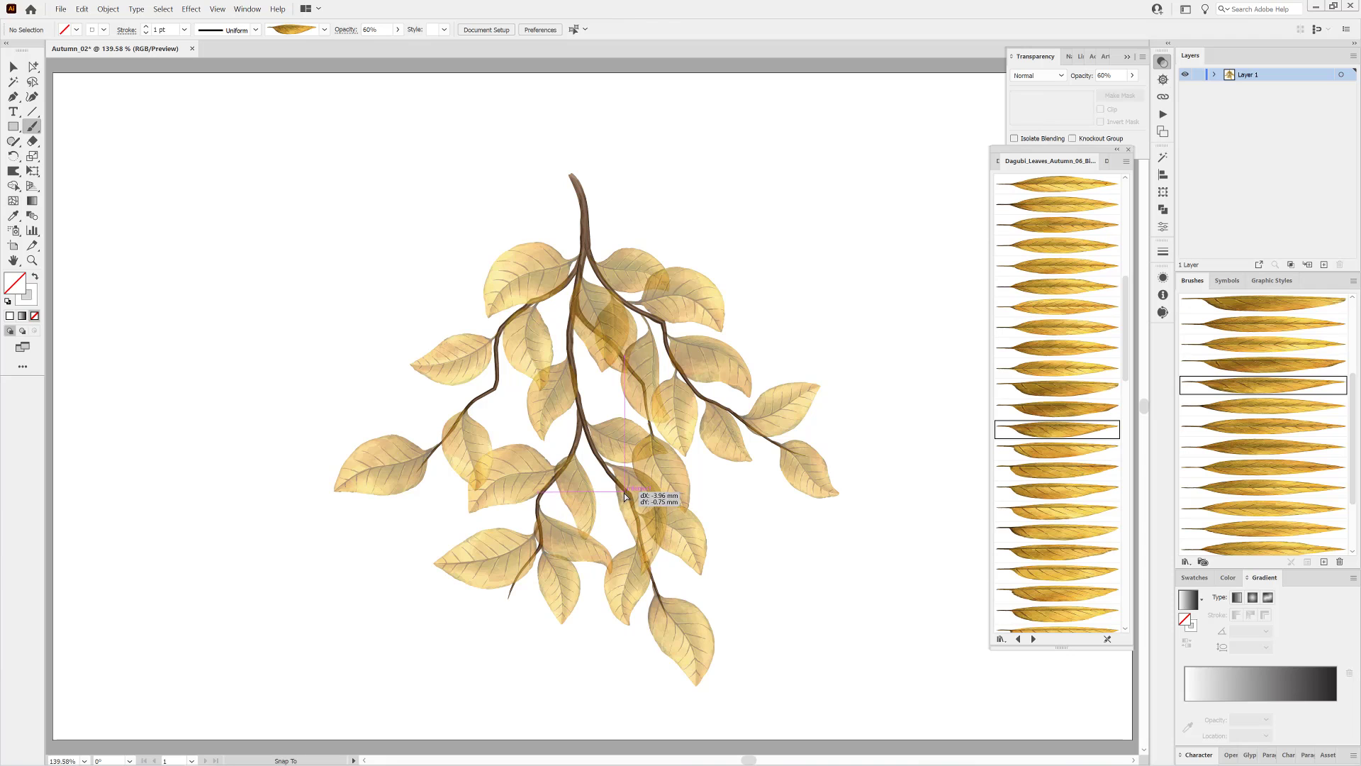
{"action": "left_click_drag", "start_coordinate": [624, 496], "coordinate": [623, 497]}
Paint one leaf on the inner side of the left branch and one at the lower left branch's tip
{"action": "scroll", "coordinate": [1056, 497], "scroll_direction": "down", "scroll_amount": 1}
{"action": "left_click", "coordinate": [1056, 530]}
{"action": "mouse_move", "coordinate": [501, 372]}
{"action": "left_mouse_down"}
{"action": "mouse_move", "coordinate": [498, 459]}
{"action": "mouse_move", "coordinate": [538, 389]}
{"action": "left_mouse_up"}
{"action": "left_click", "coordinate": [914, 600], "text": "ctrl"}
{"action": "left_click", "coordinate": [1067, 559]}
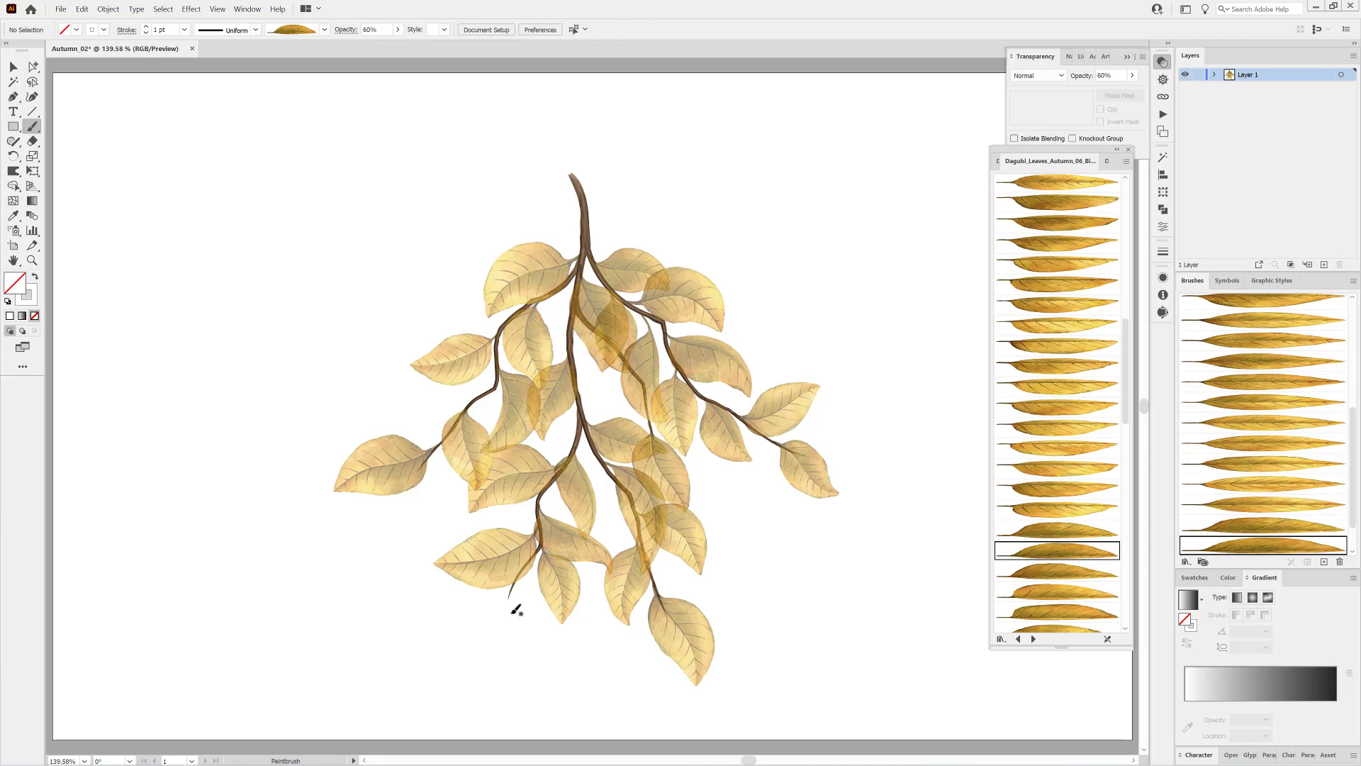
{"action": "left_click_drag", "start_coordinate": [507, 667], "coordinate": [508, 668]}
{"action": "left_click", "coordinate": [844, 628], "text": "ctrl"}
Replace the leaf at the leftmost branch's tip with a smaller downward-hanging one and fit it against the stem
{"action": "left_click", "coordinate": [376, 483], "text": "ctrl"}
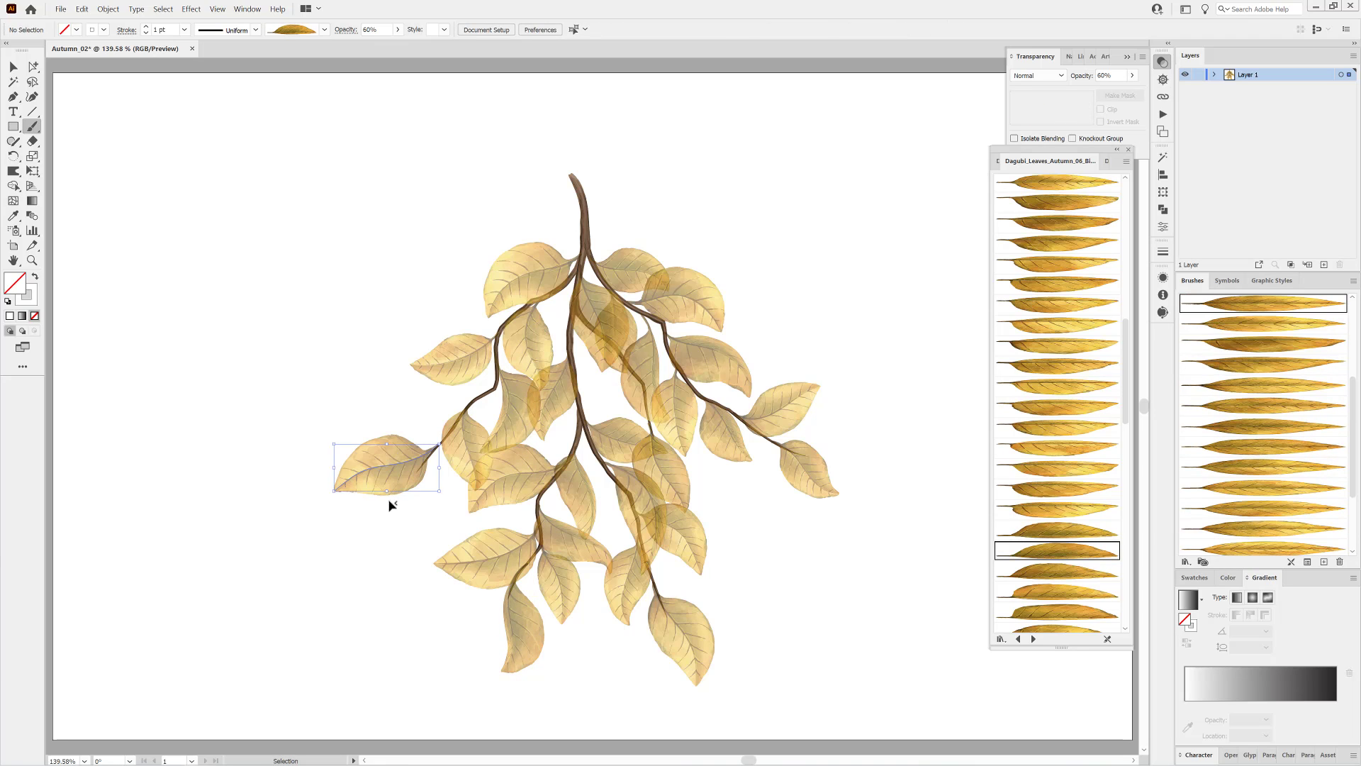
{"action": "left_click_drag", "start_coordinate": [333, 500], "coordinate": [357, 526]}
{"action": "mouse_move", "coordinate": [397, 480]}
{"action": "left_mouse_down"}
{"action": "mouse_move", "coordinate": [419, 503]}
{"action": "mouse_move", "coordinate": [440, 446]}
{"action": "left_mouse_up"}
{"action": "key", "text": "Delete"}
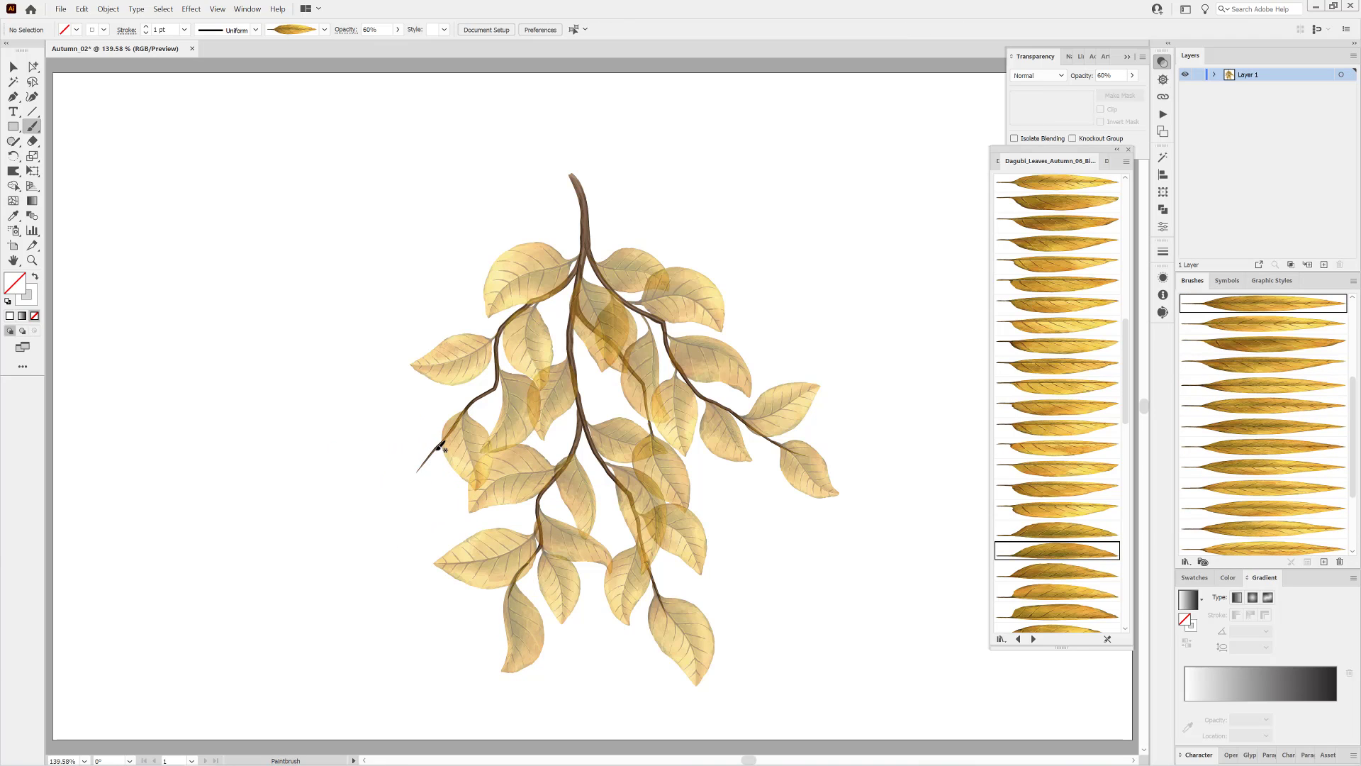
{"action": "left_click_drag", "start_coordinate": [415, 545], "coordinate": [417, 544]}
{"action": "left_click", "coordinate": [414, 532], "text": "ctrl"}
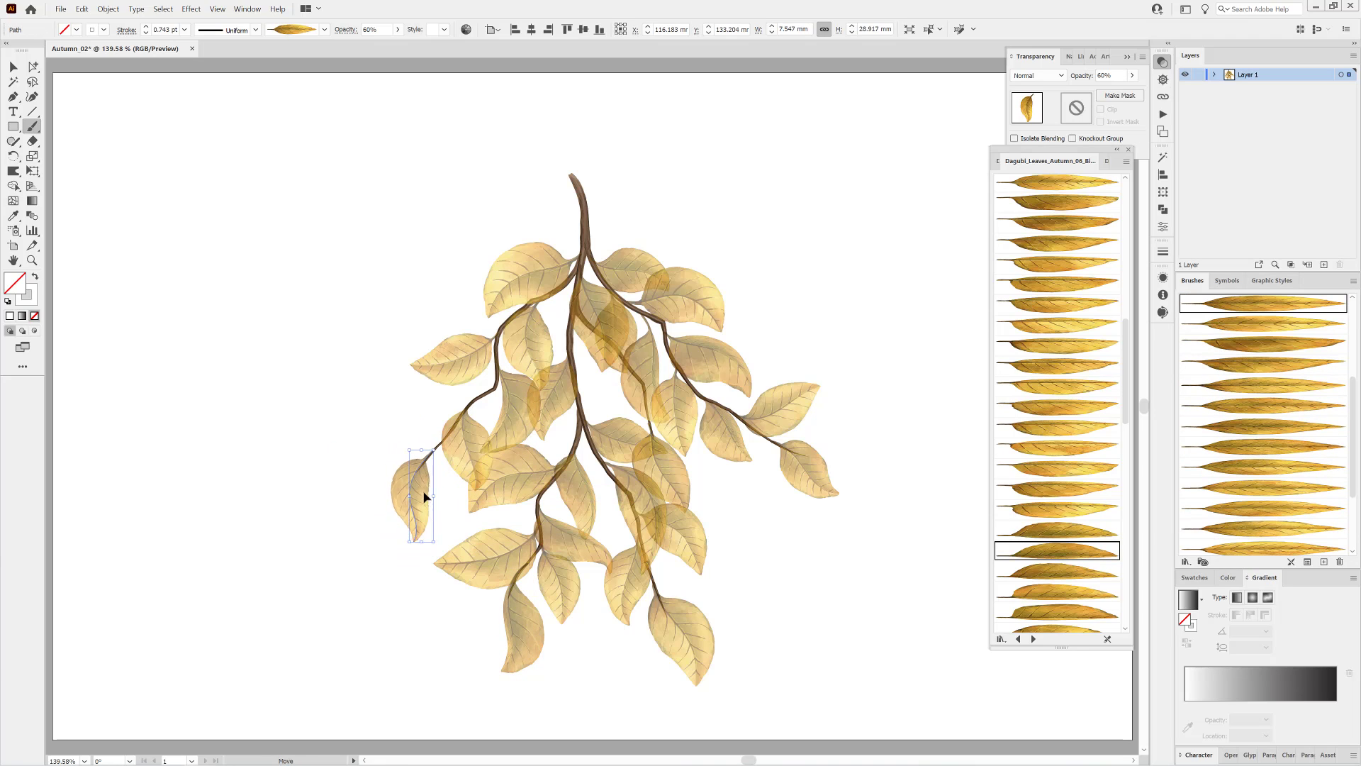
{"action": "left_click", "coordinate": [347, 616], "text": "ctrl"}
Paint one leaf on the outer side of the left branch, above its tip, using the next leaf brush in the library
{"action": "left_click", "coordinate": [1057, 571]}
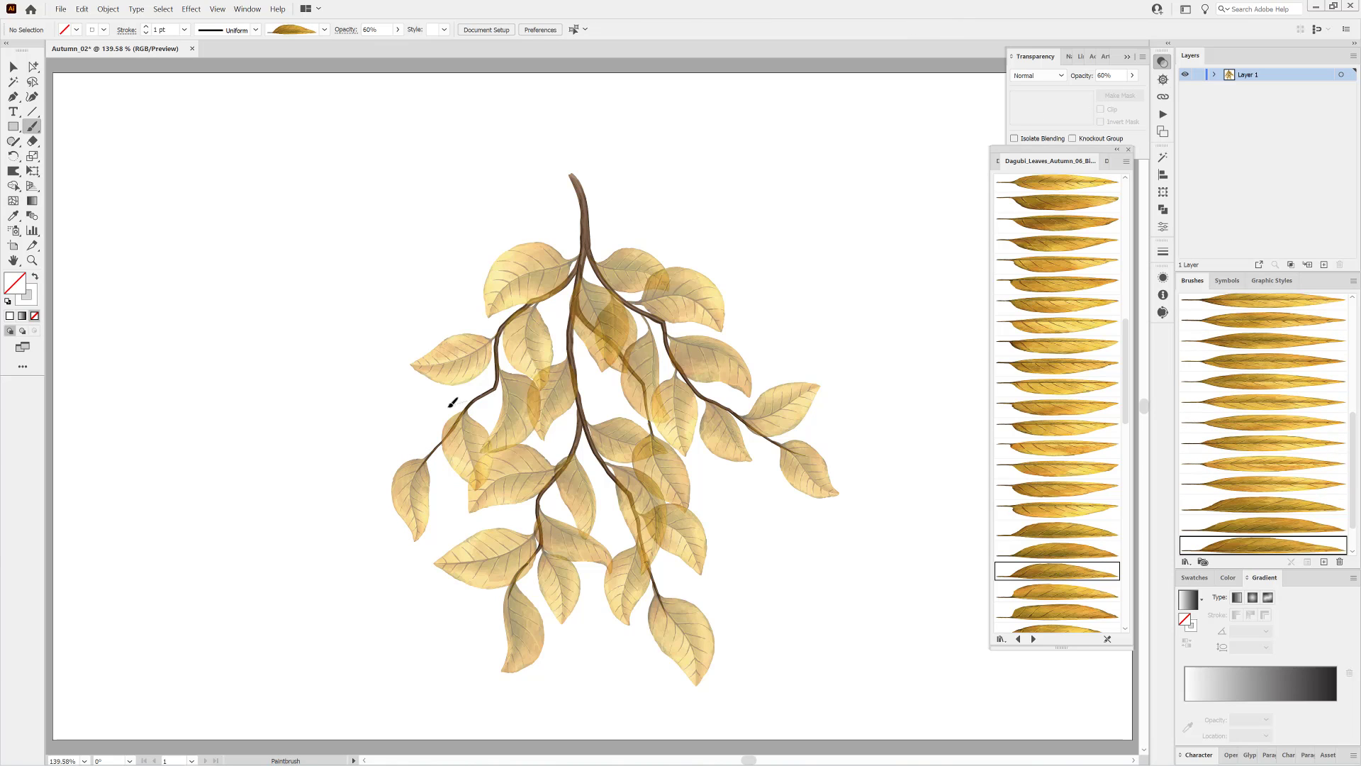
{"action": "left_click_drag", "start_coordinate": [453, 403], "coordinate": [445, 411]}
{"action": "left_click", "coordinate": [248, 432], "text": "ctrl"}
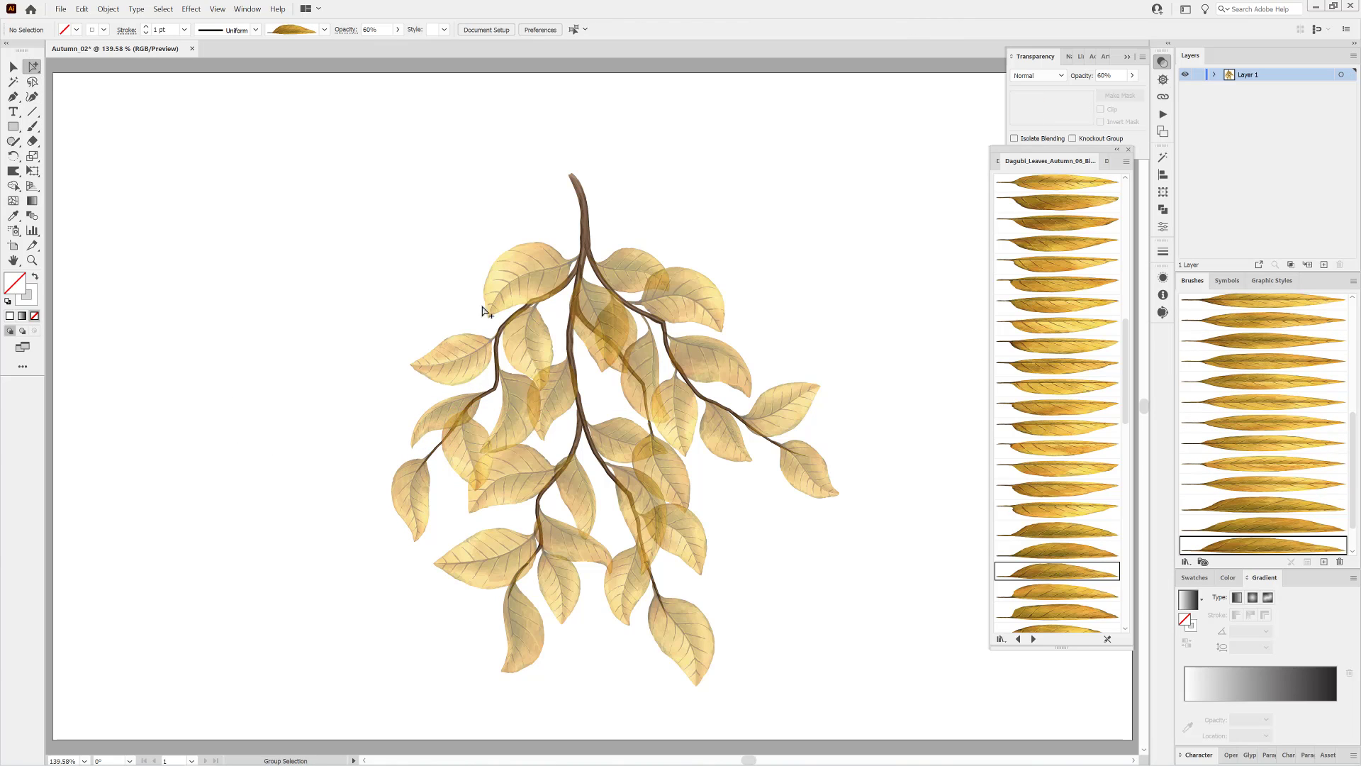
Raise the opacity of the front leaves along the branches and set a second group of leaves to 76% opacity
{"action": "left_click", "coordinate": [589, 308]}
{"action": "left_click", "coordinate": [722, 367], "text": "shift"}
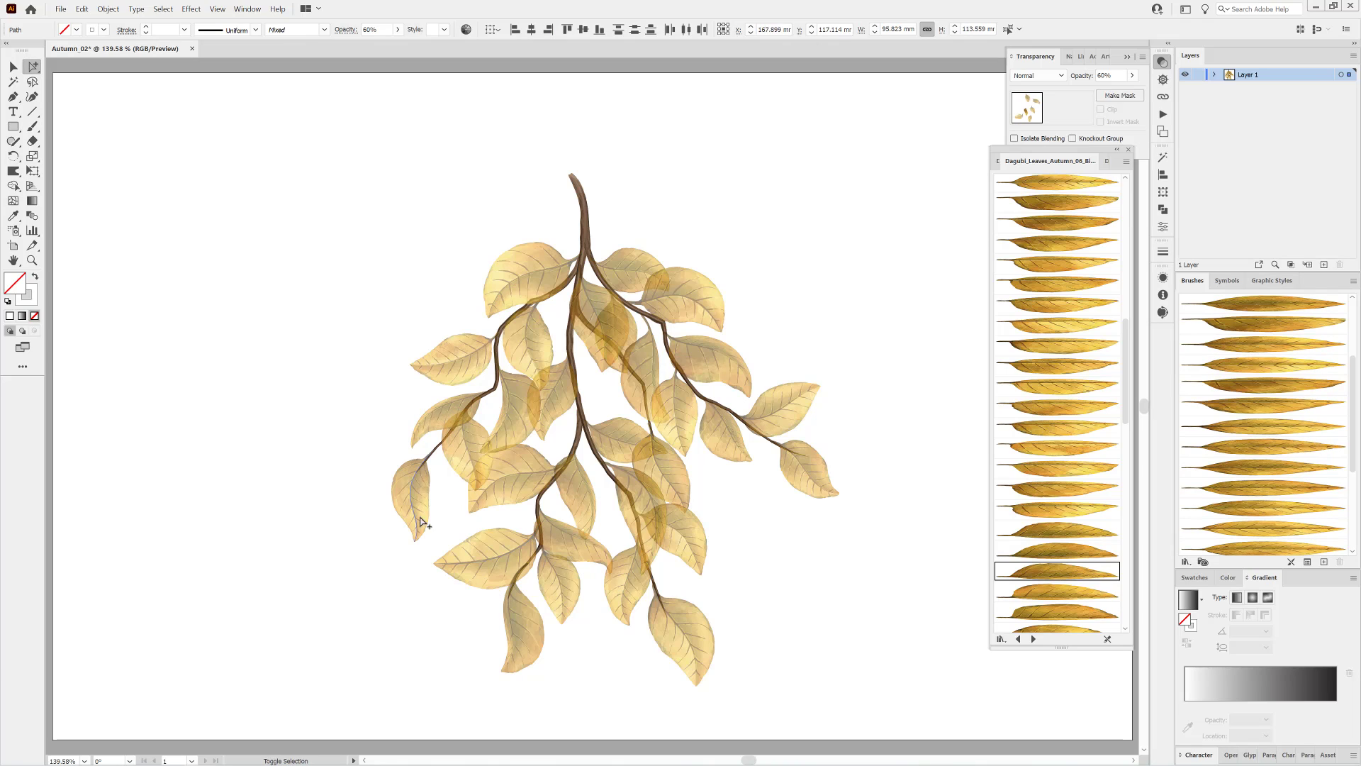
{"action": "left_click_drag", "start_coordinate": [1132, 76], "coordinate": [1143, 87]}
{"action": "left_click", "coordinate": [698, 590], "text": "shift"}
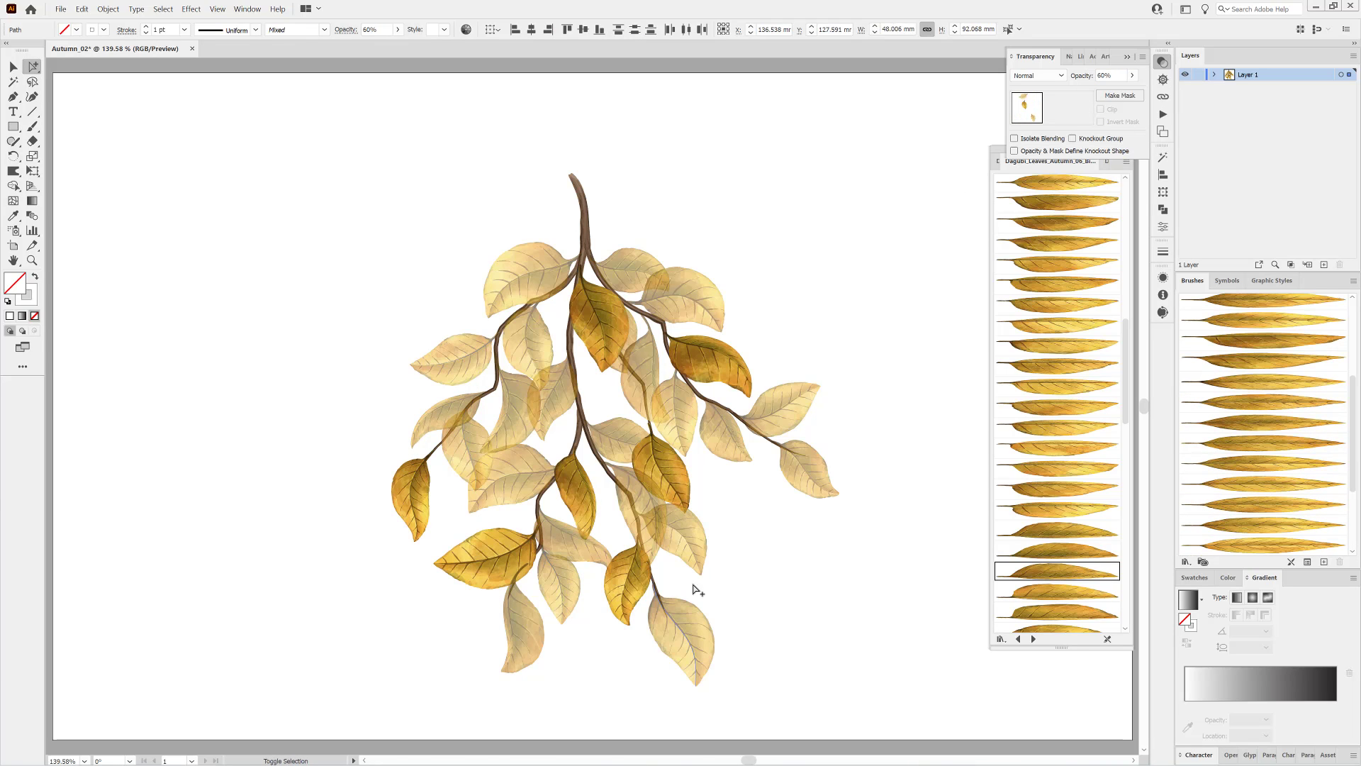
{"action": "left_click_drag", "start_coordinate": [1127, 92], "coordinate": [1122, 94]}
{"action": "left_click", "coordinate": [711, 294], "text": "shift"}
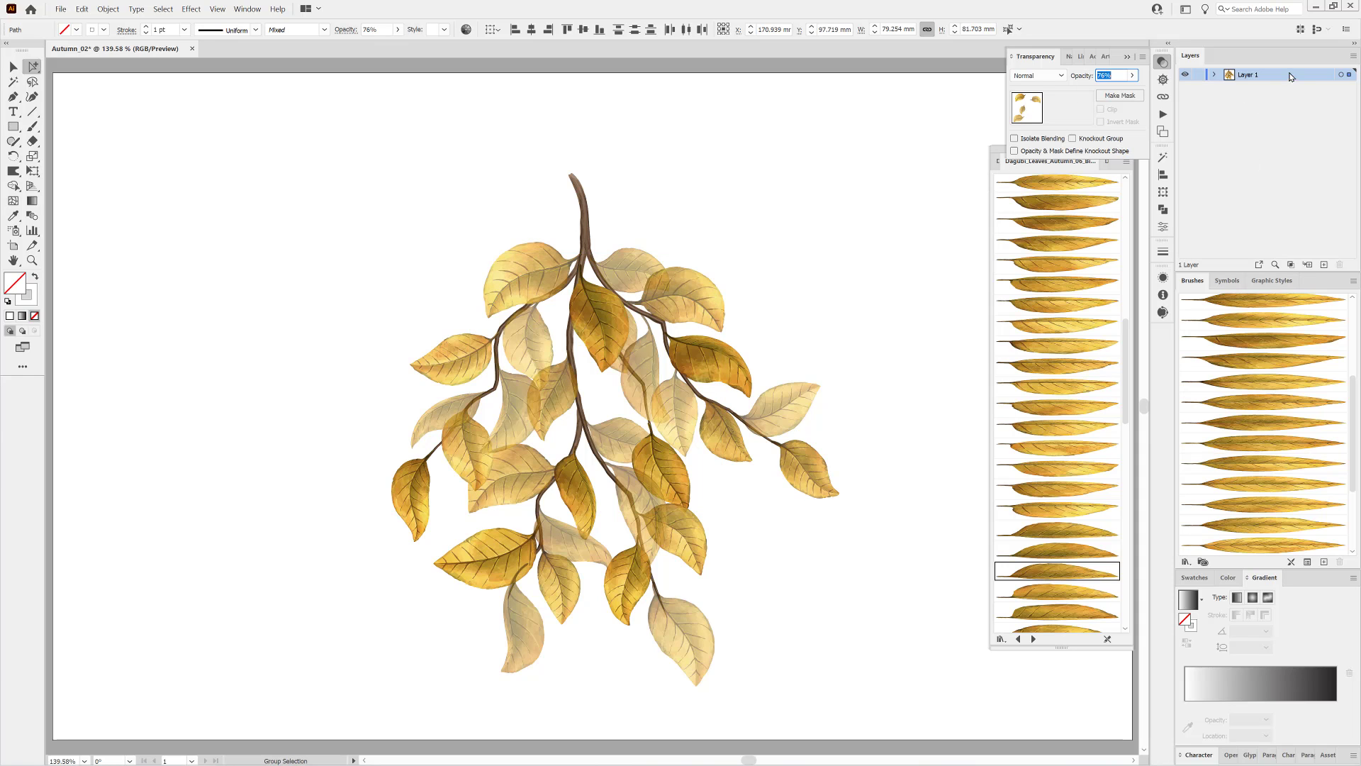
Duplicate Layer 1, rename the original layer as Backup, and lock and hide it
{"action": "left_click", "coordinate": [1353, 55]}
{"action": "left_click", "coordinate": [1333, 104]}
{"action": "left_click", "coordinate": [1353, 55]}
{"action": "left_click", "coordinate": [1354, 134]}
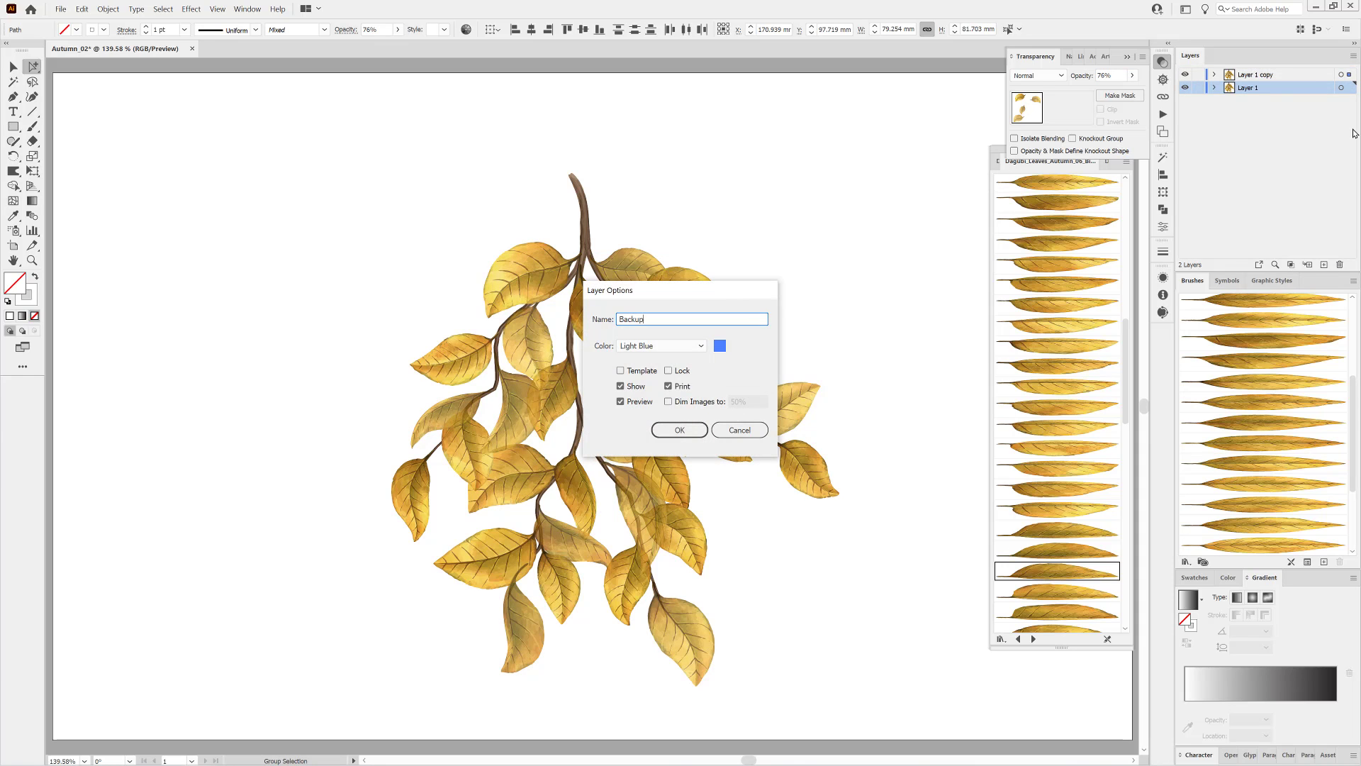
{"action": "left_click", "coordinate": [679, 430]}
{"action": "left_click", "coordinate": [1198, 87]}
{"action": "left_click", "coordinate": [1184, 87]}
Rasterize all artwork on the Layer 1 copy layer in RGB at Medium (150 ppi) with a white background
{"action": "left_click", "coordinate": [1341, 75]}
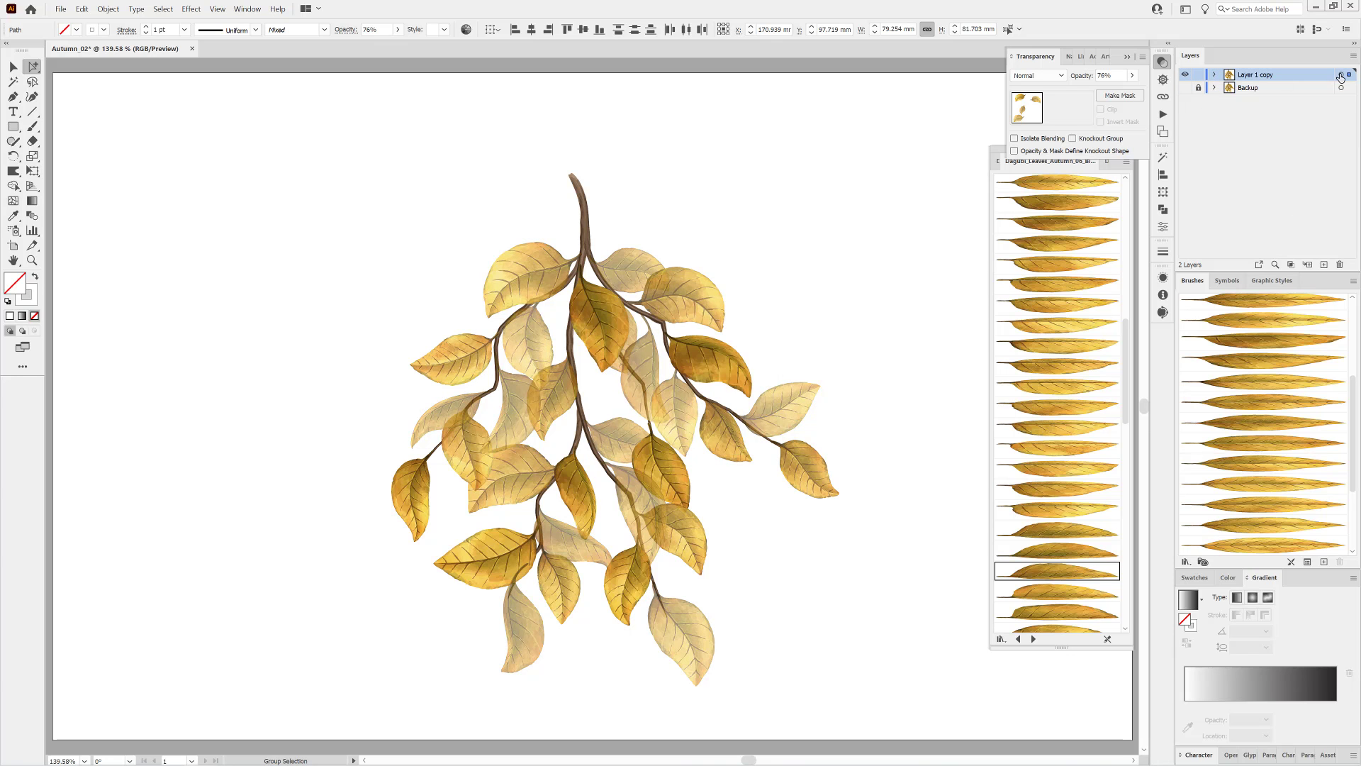
{"action": "scroll", "coordinate": [456, 456], "scroll_direction": "up", "scroll_amount": 2}
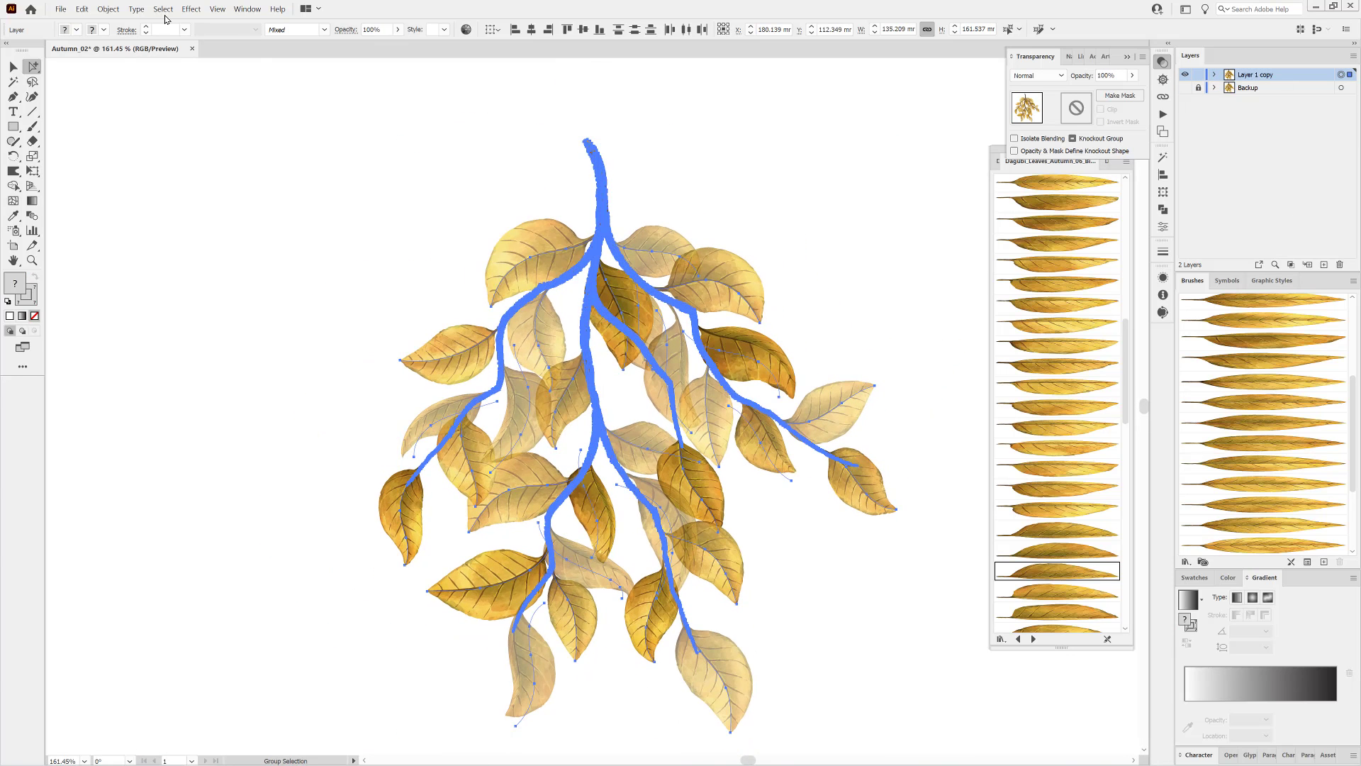
{"action": "left_click", "coordinate": [217, 9]}
{"action": "left_click", "coordinate": [234, 249]}
{"action": "key", "text": "ctrl+0"}
{"action": "left_click", "coordinate": [108, 8]}
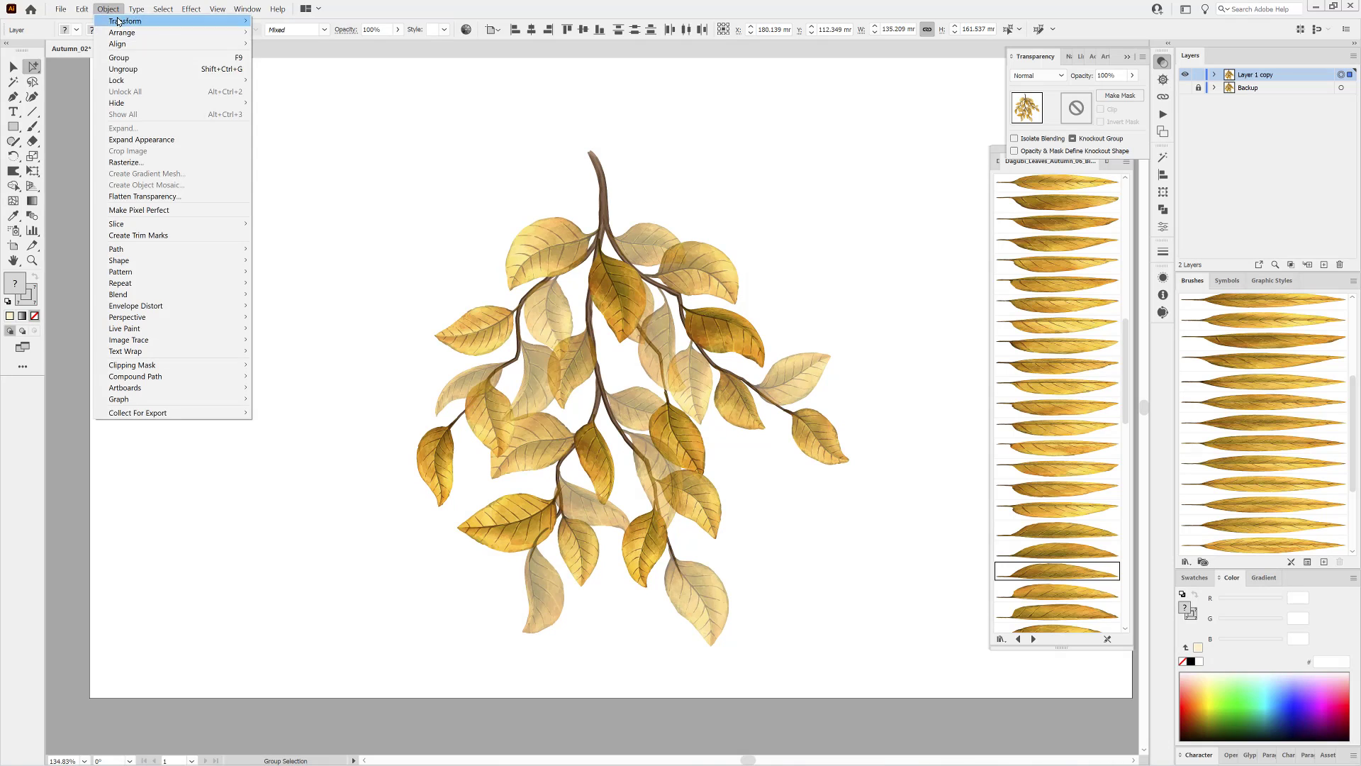
{"action": "left_click", "coordinate": [124, 157]}
{"action": "left_click", "coordinate": [343, 236]}
{"action": "left_click", "coordinate": [385, 267]}
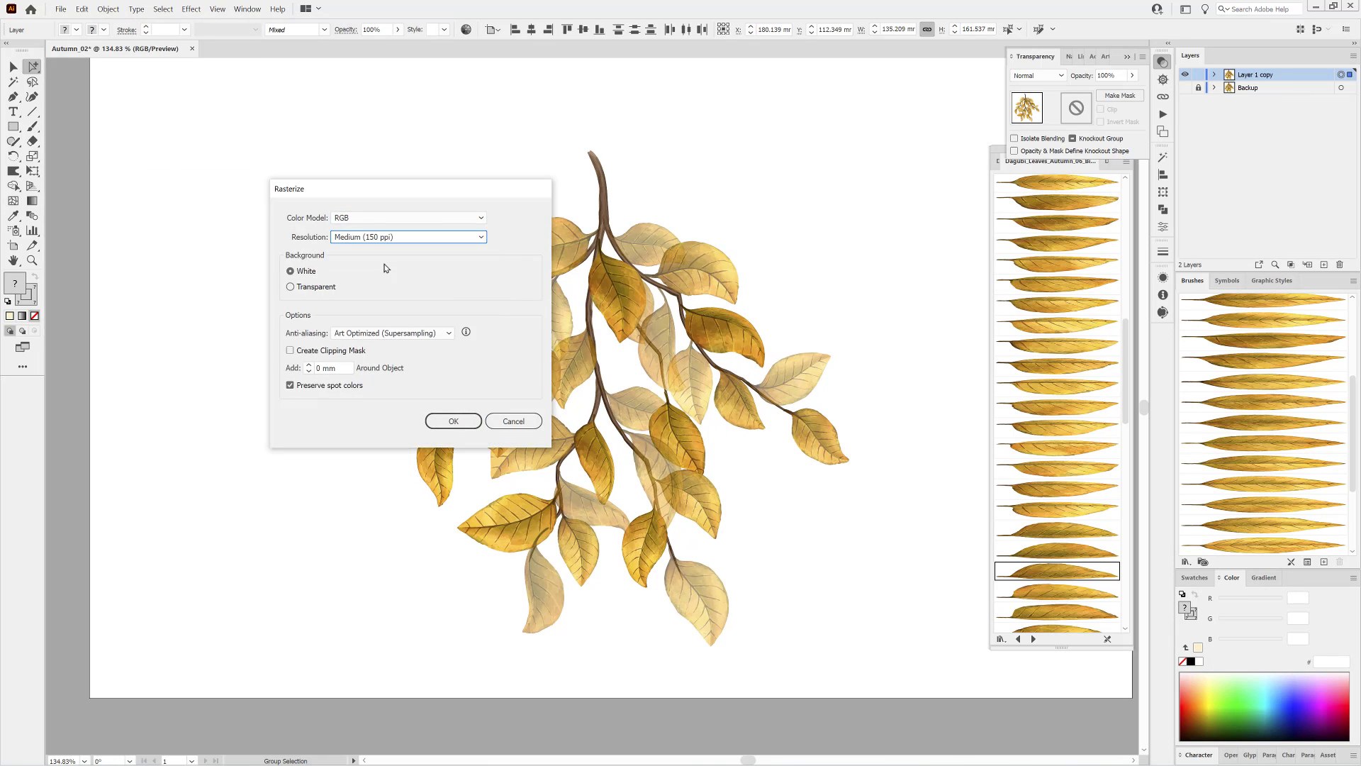
{"action": "left_click", "coordinate": [453, 421]}
{"action": "left_click_drag", "start_coordinate": [464, 423], "coordinate": [478, 338]}
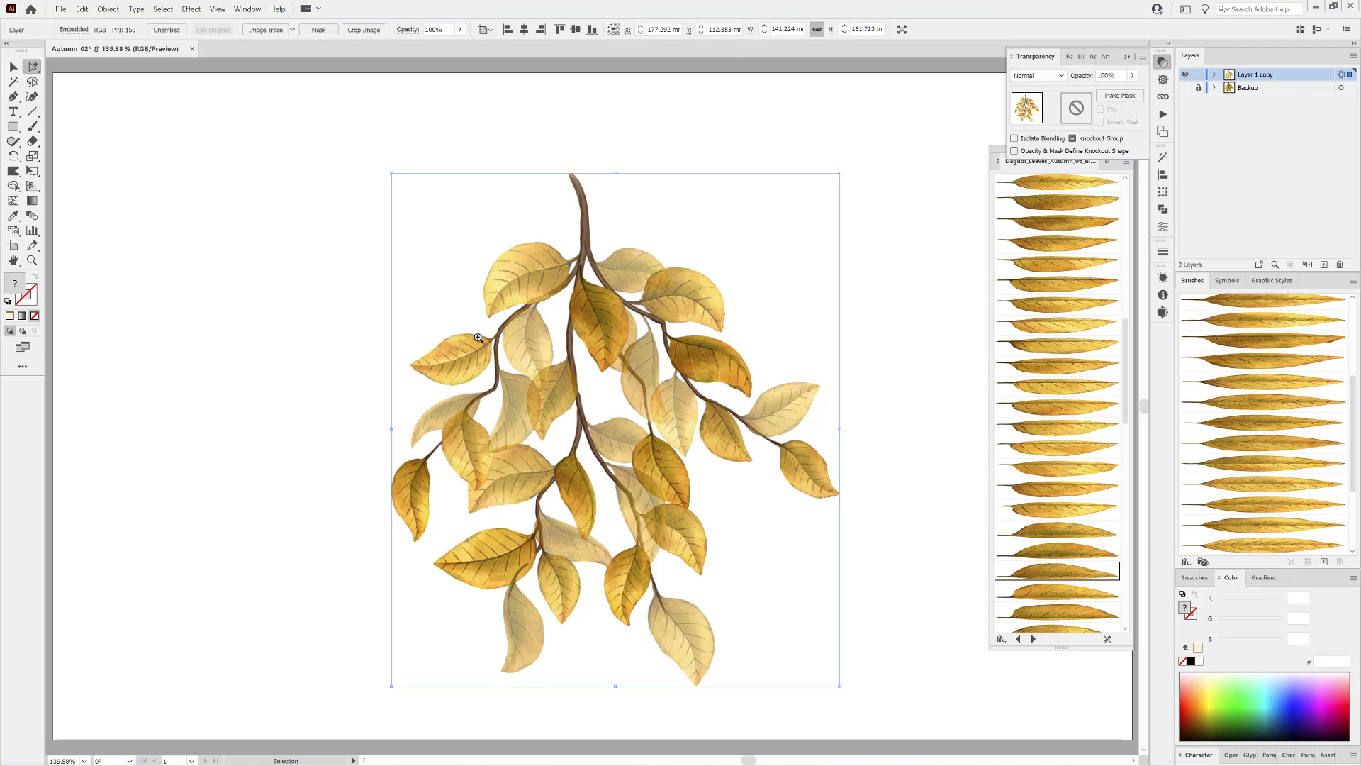
Add a new layer beneath the Backup layer and draw a 339.579 x 210 mm rectangle on it covering the artboard
{"action": "key", "text": "ctrl+shift+a"}
{"action": "left_click", "coordinate": [1324, 264]}
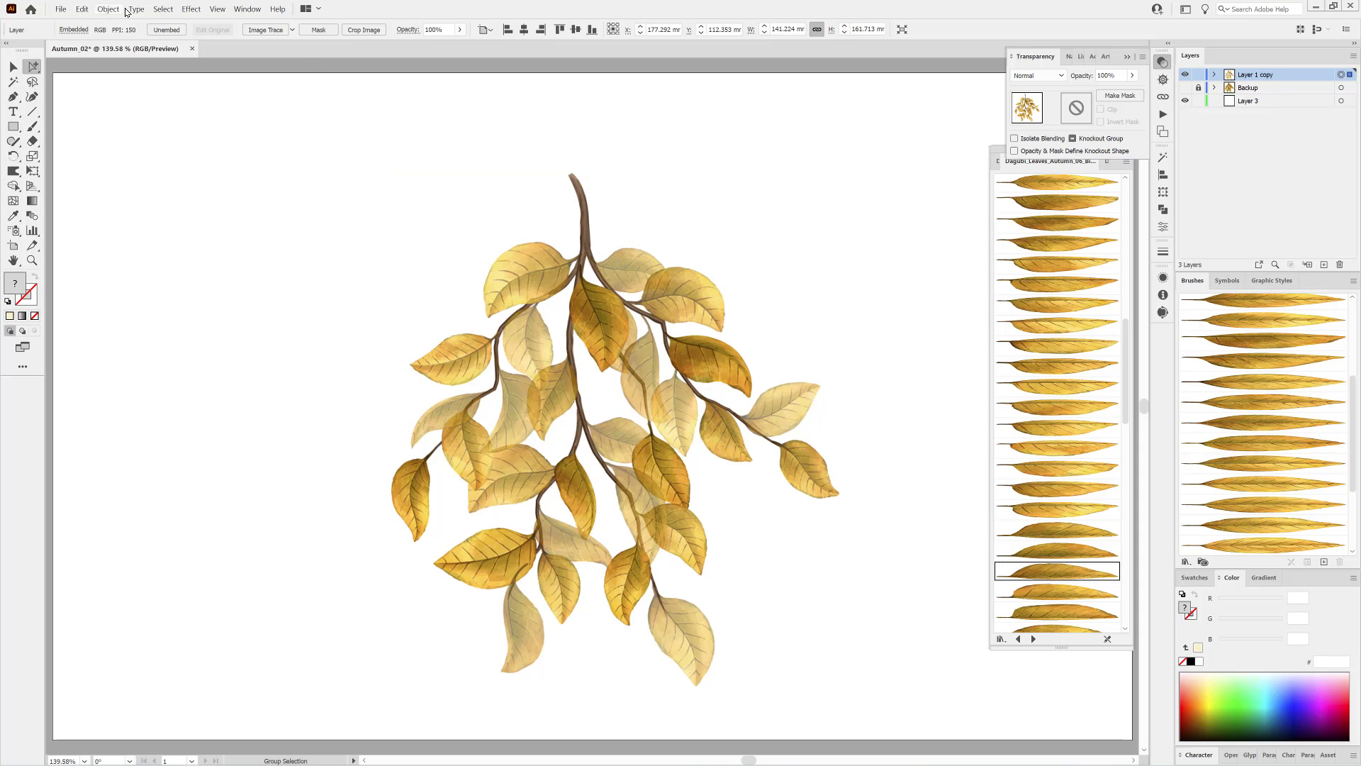
{"action": "left_click", "coordinate": [163, 8]}
{"action": "left_click", "coordinate": [170, 44]}
{"action": "key", "text": "m"}
{"action": "left_click_drag", "start_coordinate": [90, 109], "coordinate": [1127, 736]}
{"action": "left_click", "coordinate": [1274, 126]}
{"action": "left_click_drag", "start_coordinate": [1274, 126], "coordinate": [1274, 126]}
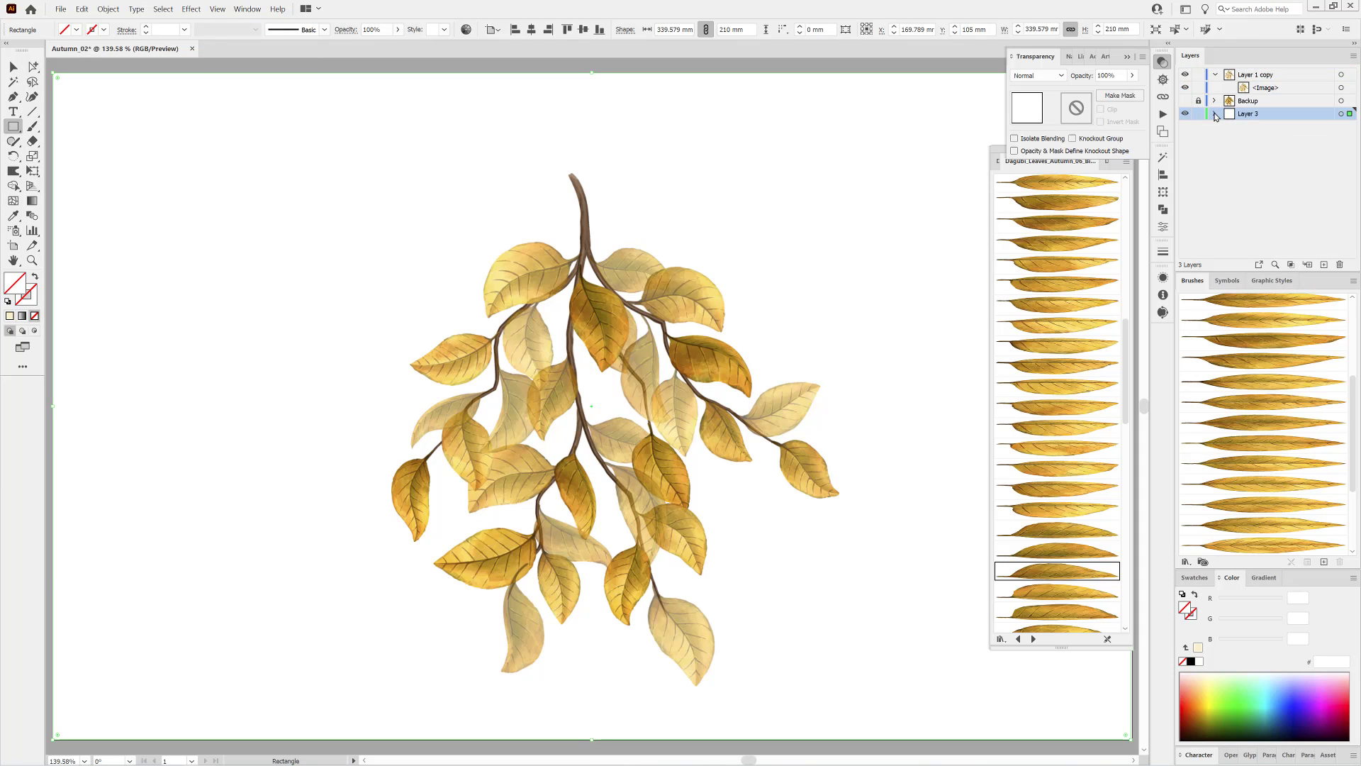
Fill the background rectangle with green (RGB 46, 132, 0) without a stroke and lock its layer
{"action": "left_click", "coordinate": [1199, 686]}
{"action": "left_click", "coordinate": [1206, 723]}
{"action": "left_click", "coordinate": [1244, 710]}
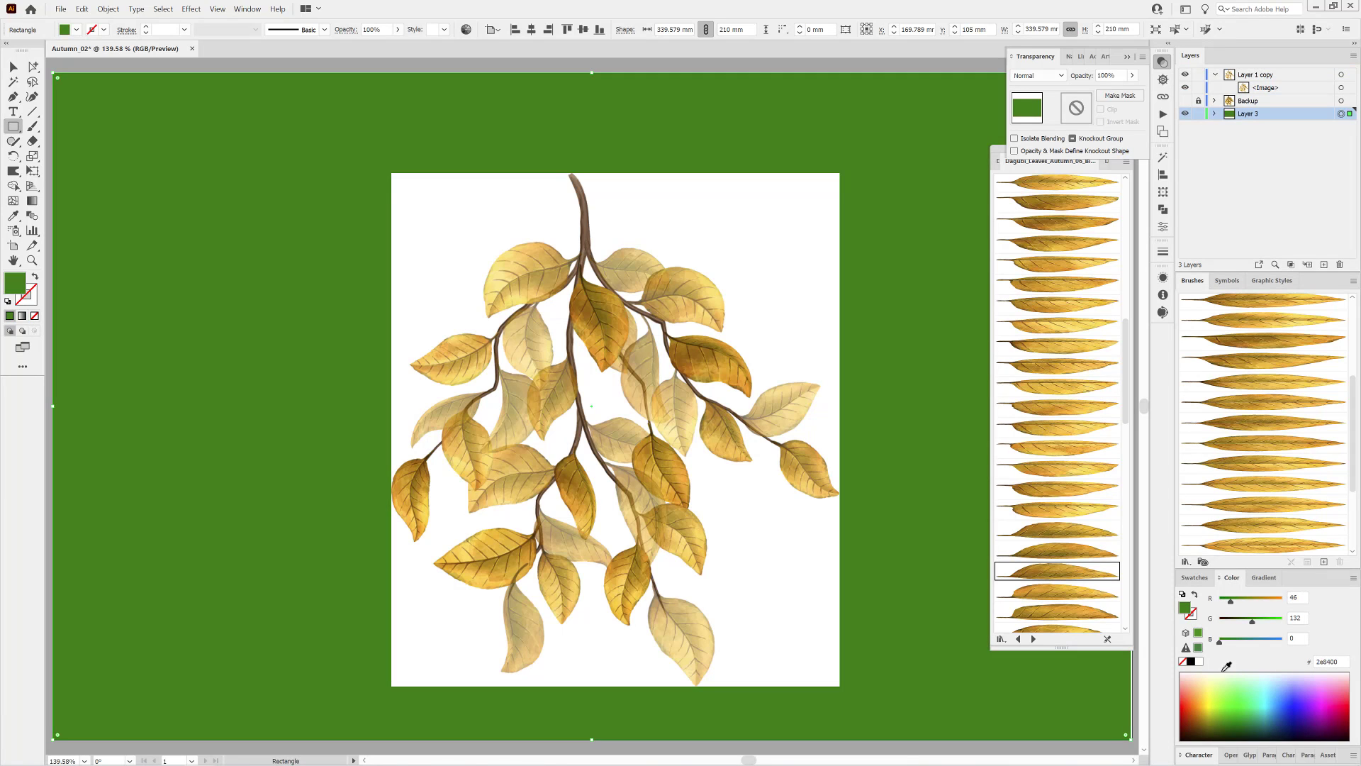
{"action": "left_click", "coordinate": [1198, 114]}
Image-trace the rasterized branch with the Low Fidelity Photo preset, raise the colors to 80 and inspect the tracing up close
{"action": "left_click", "coordinate": [1341, 88]}
{"action": "left_click", "coordinate": [108, 9]}
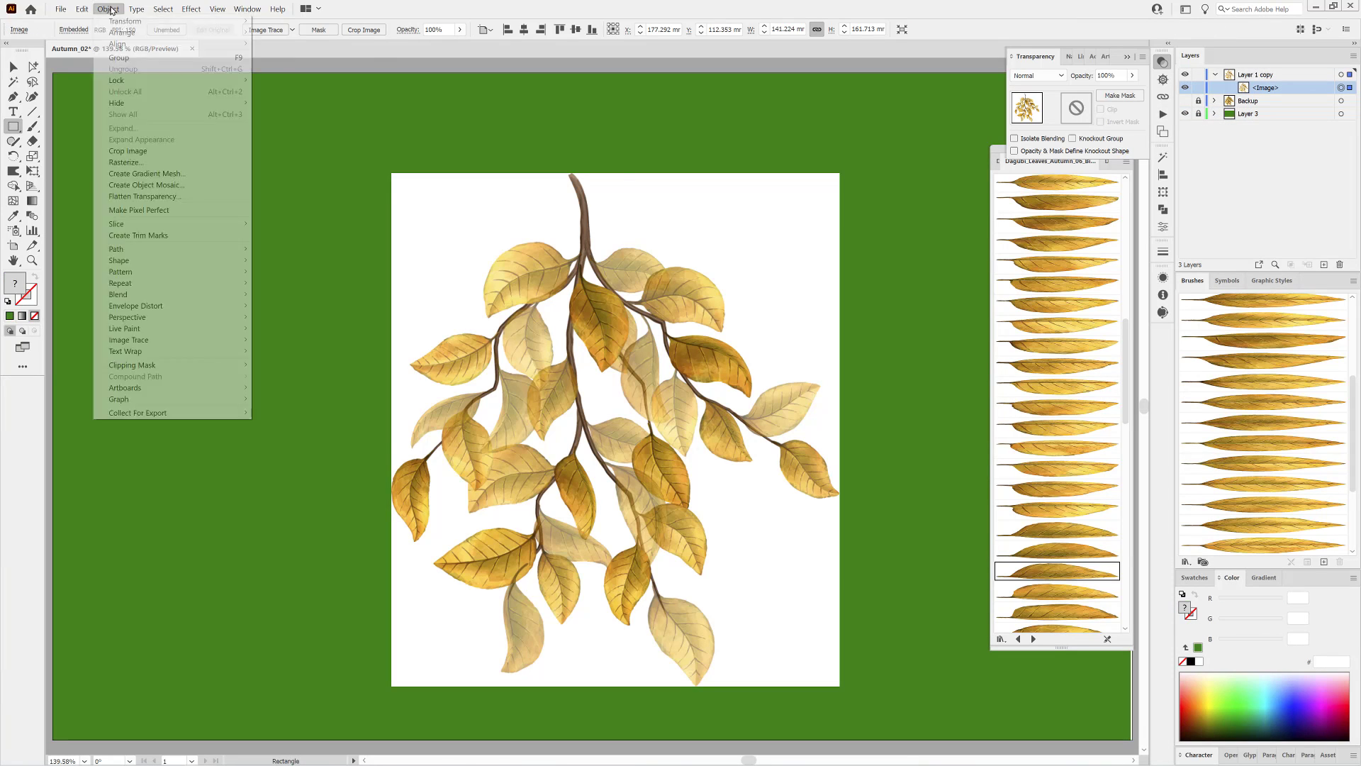
{"action": "left_click", "coordinate": [108, 10]}
{"action": "left_click", "coordinate": [1163, 312]}
{"action": "left_click", "coordinate": [248, 10]}
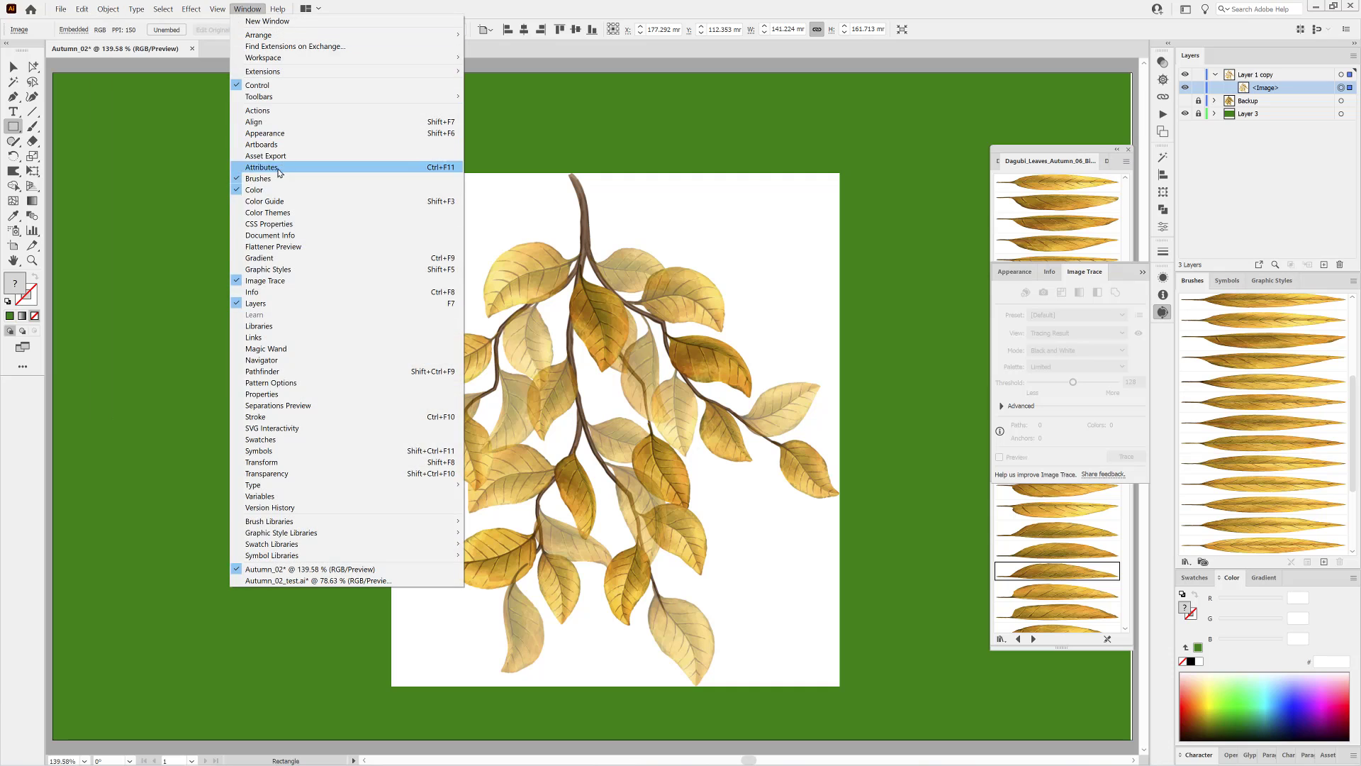
{"action": "key", "text": "Escape"}
{"action": "key", "text": "v"}
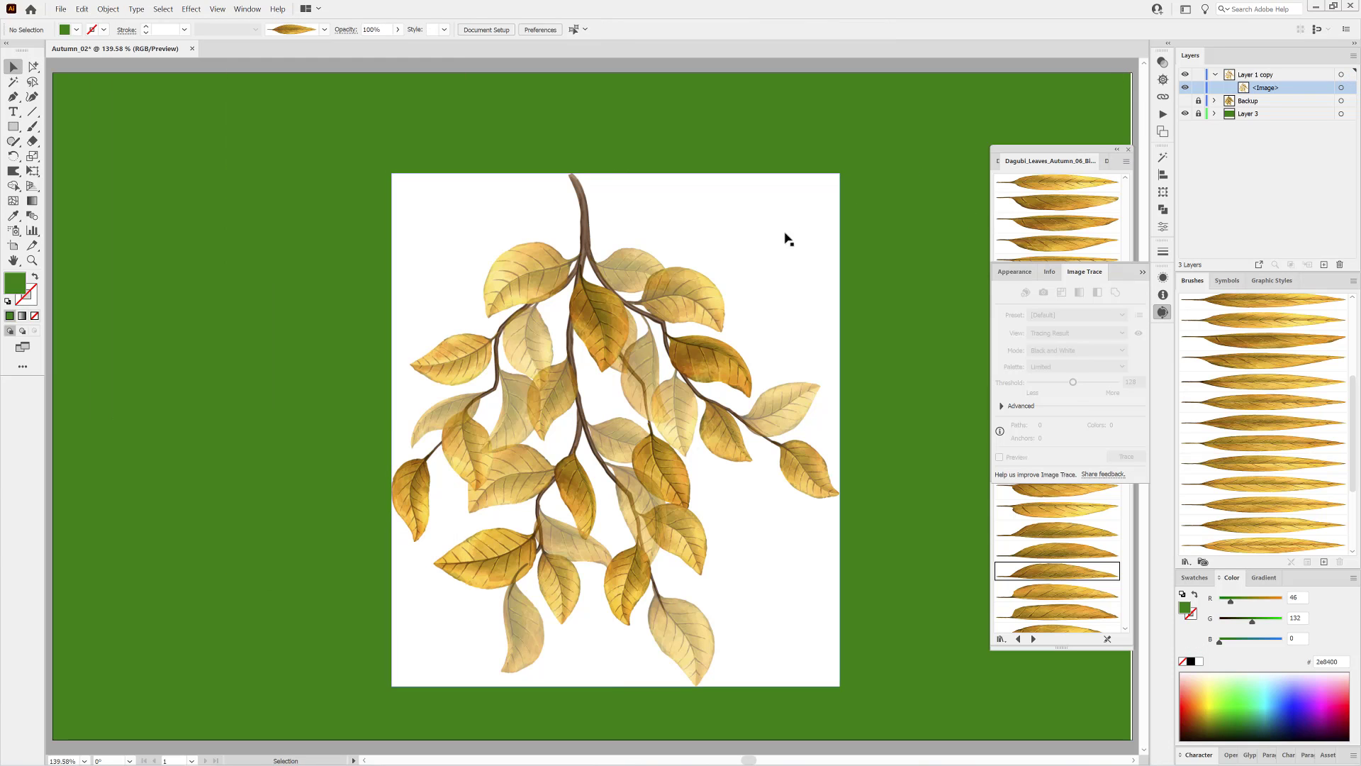
{"action": "left_click", "coordinate": [1077, 315]}
{"action": "left_click", "coordinate": [1057, 370]}
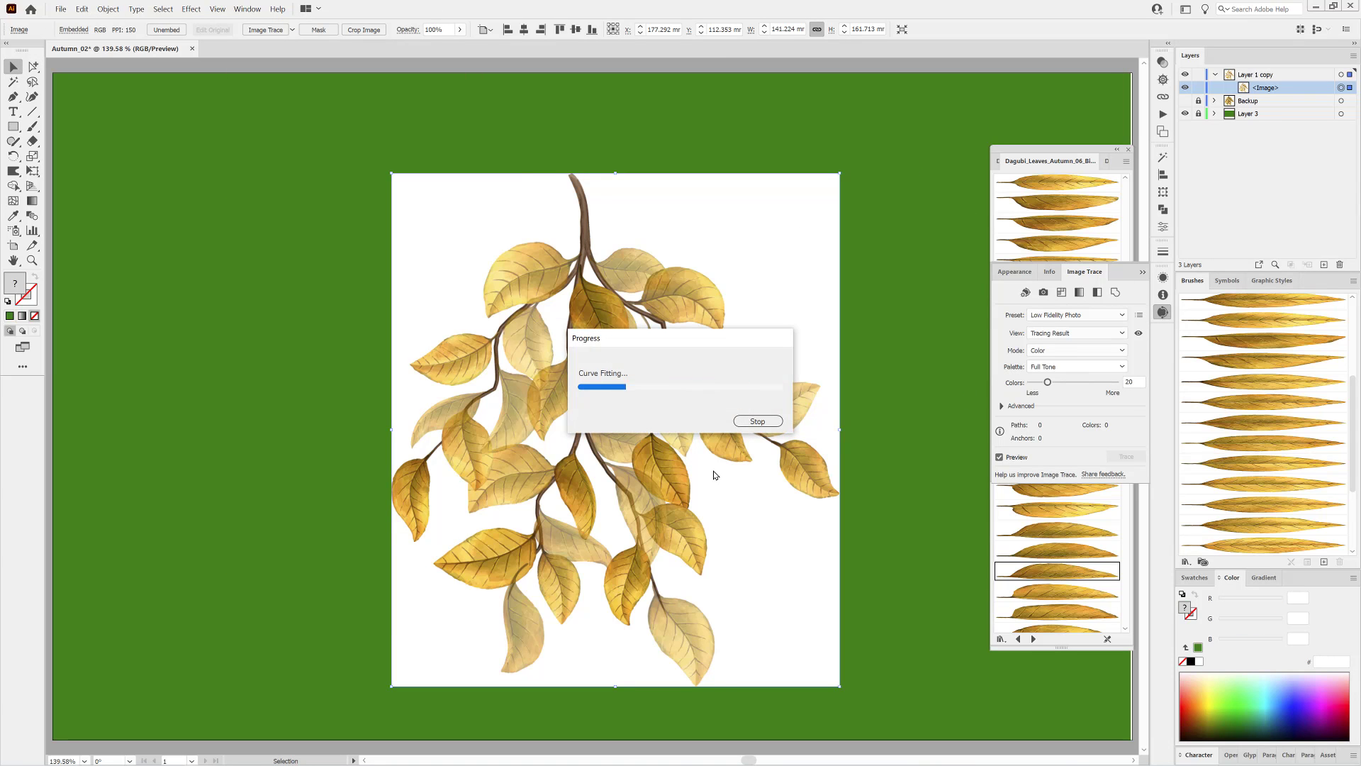
{"action": "left_click_drag", "start_coordinate": [663, 497], "coordinate": [791, 509]}
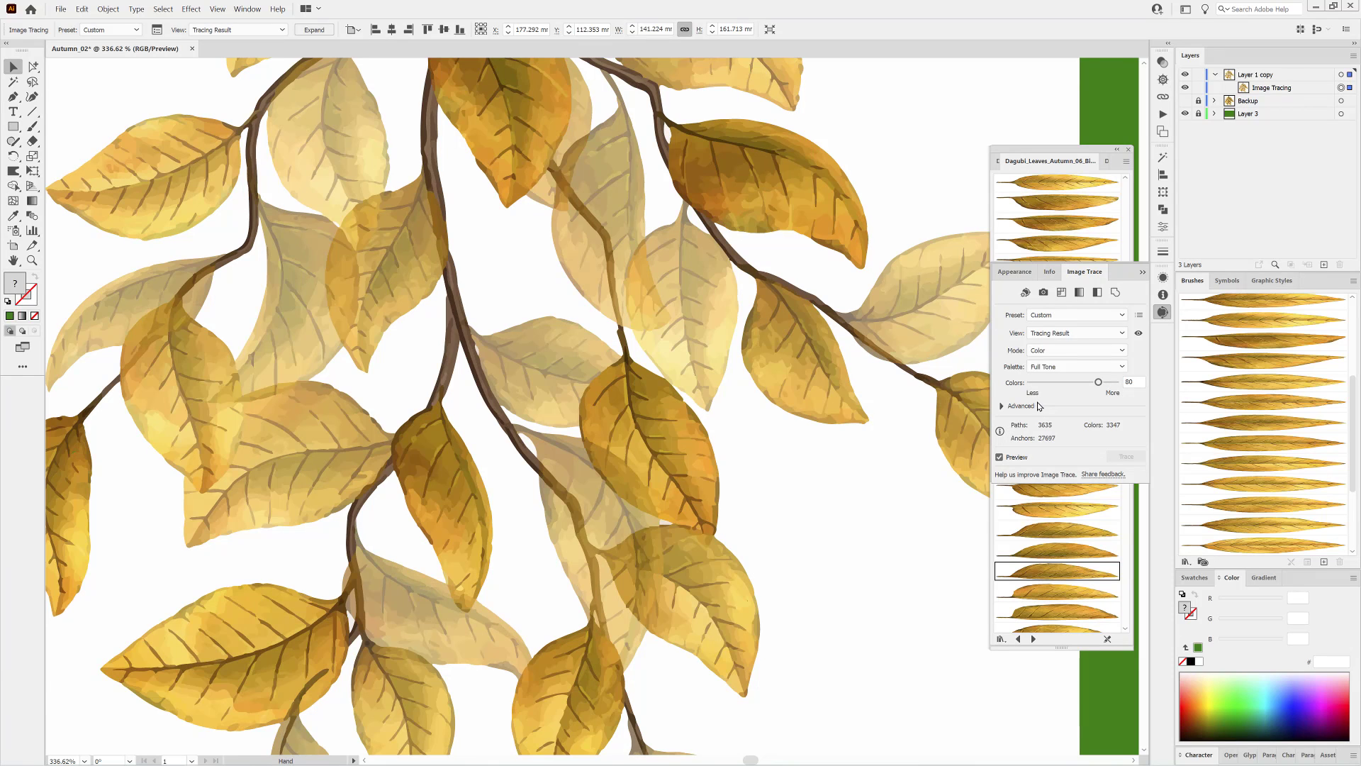
Switch the tracing to the High Fidelity Photo preset and set it to ignore white with 5 px noise
{"action": "left_click", "coordinate": [1077, 315]}
{"action": "left_click", "coordinate": [1060, 358]}
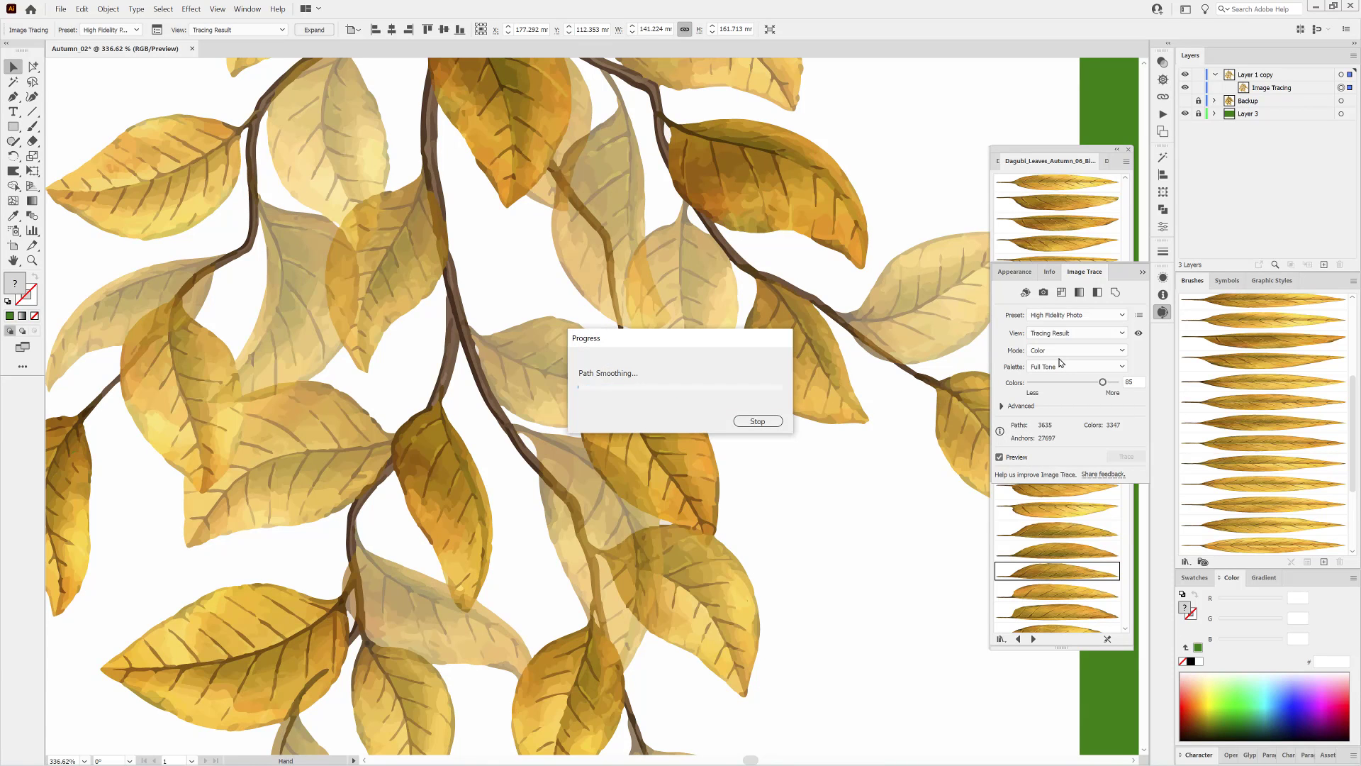
{"action": "key", "text": "ctrl+0"}
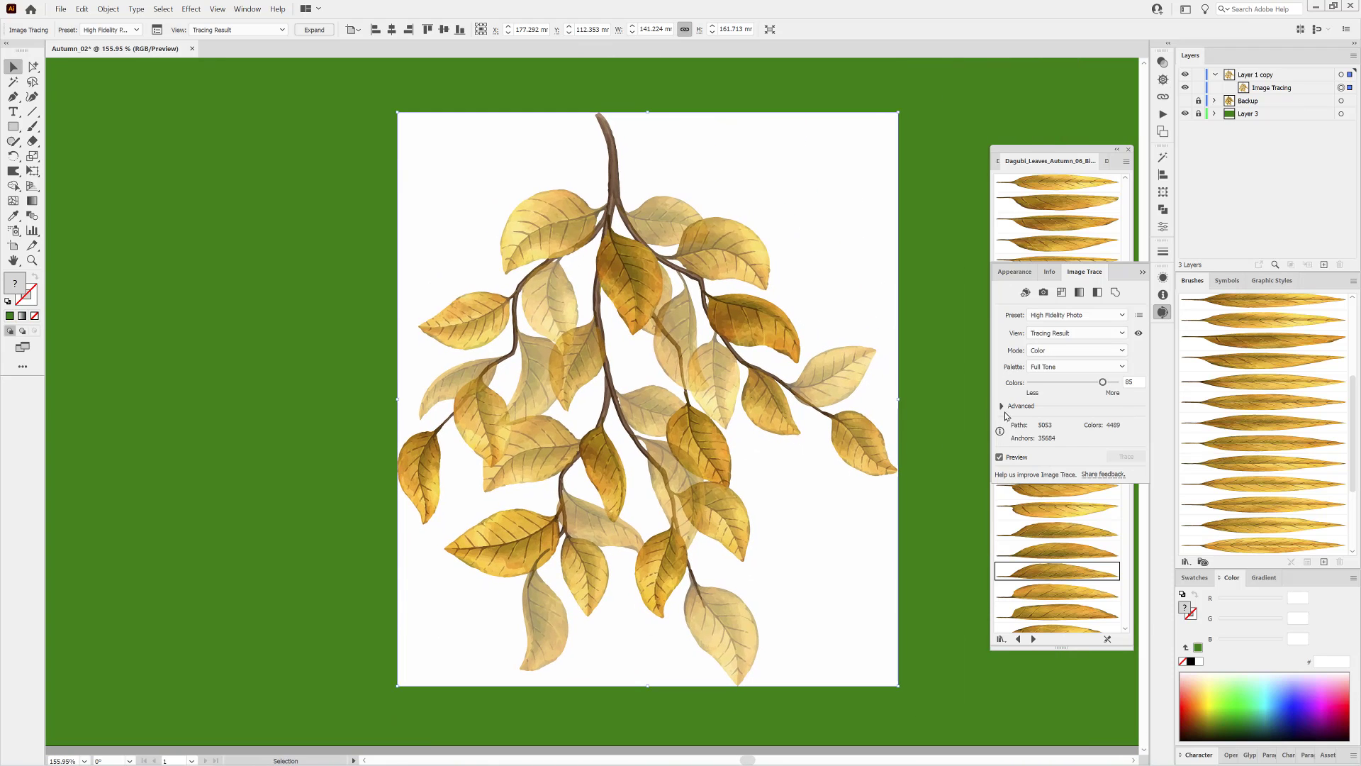
{"action": "left_click", "coordinate": [1001, 405]}
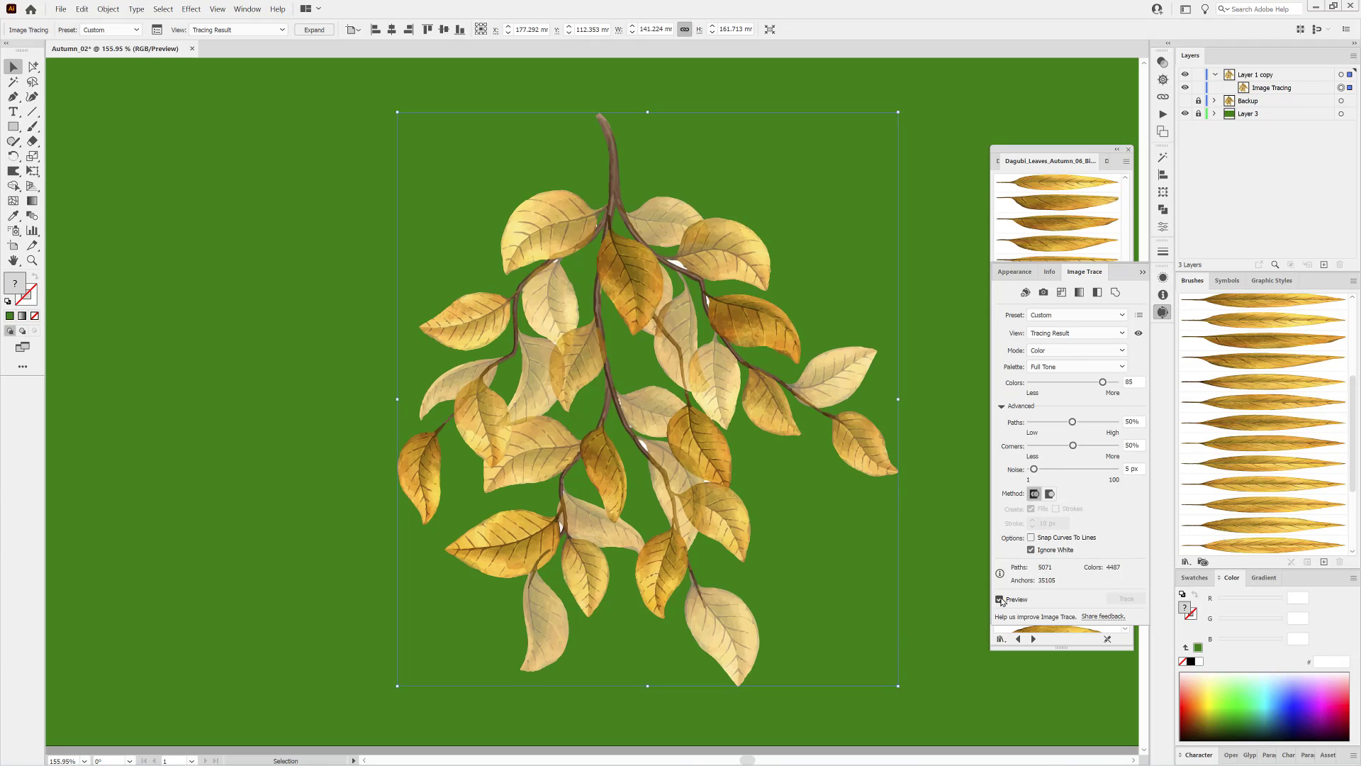
Expand the image tracing into vector paths
{"action": "left_click", "coordinate": [107, 10]}
{"action": "mouse_move", "coordinate": [180, 339]}
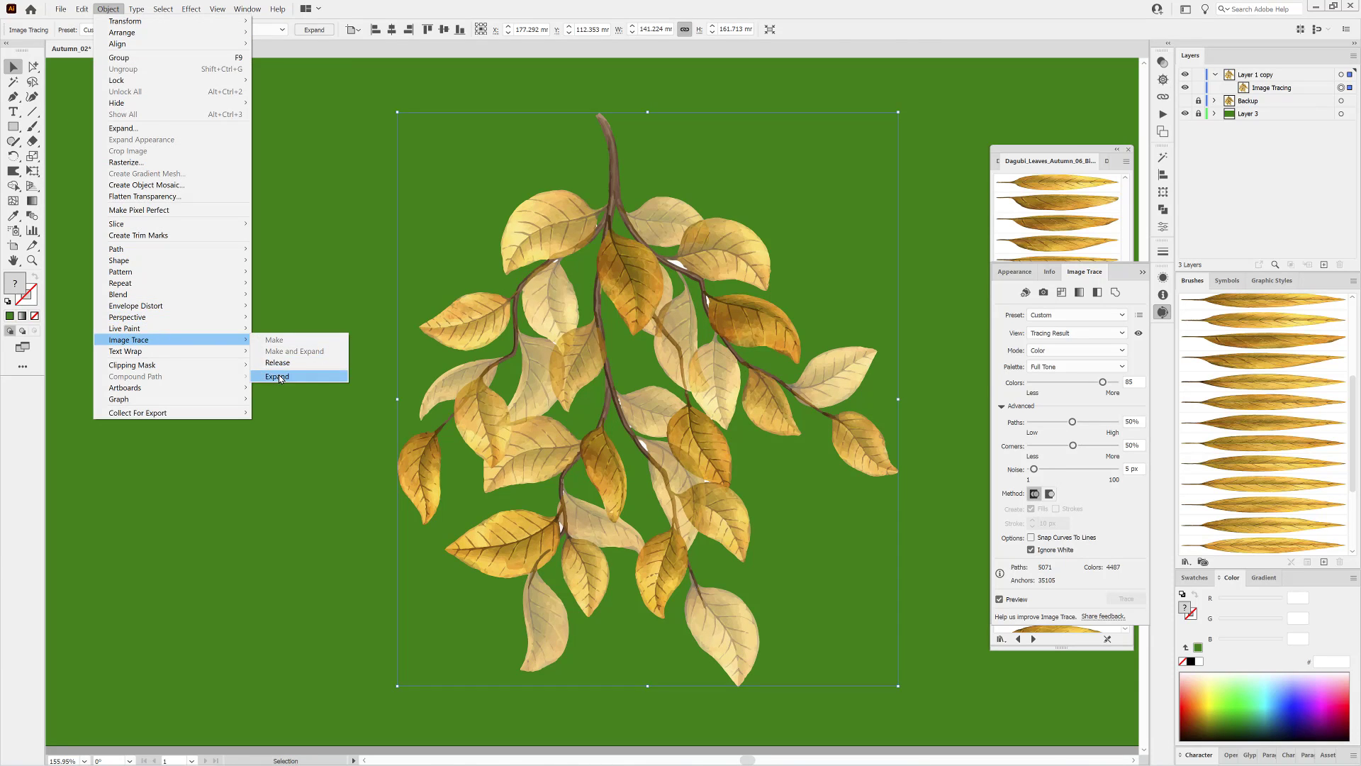
{"action": "left_click", "coordinate": [266, 377]}
Set the Magic Wand's fill color tolerance to 5 and delete the white patches left between the branches and leaves
{"action": "left_click", "coordinate": [1163, 157]}
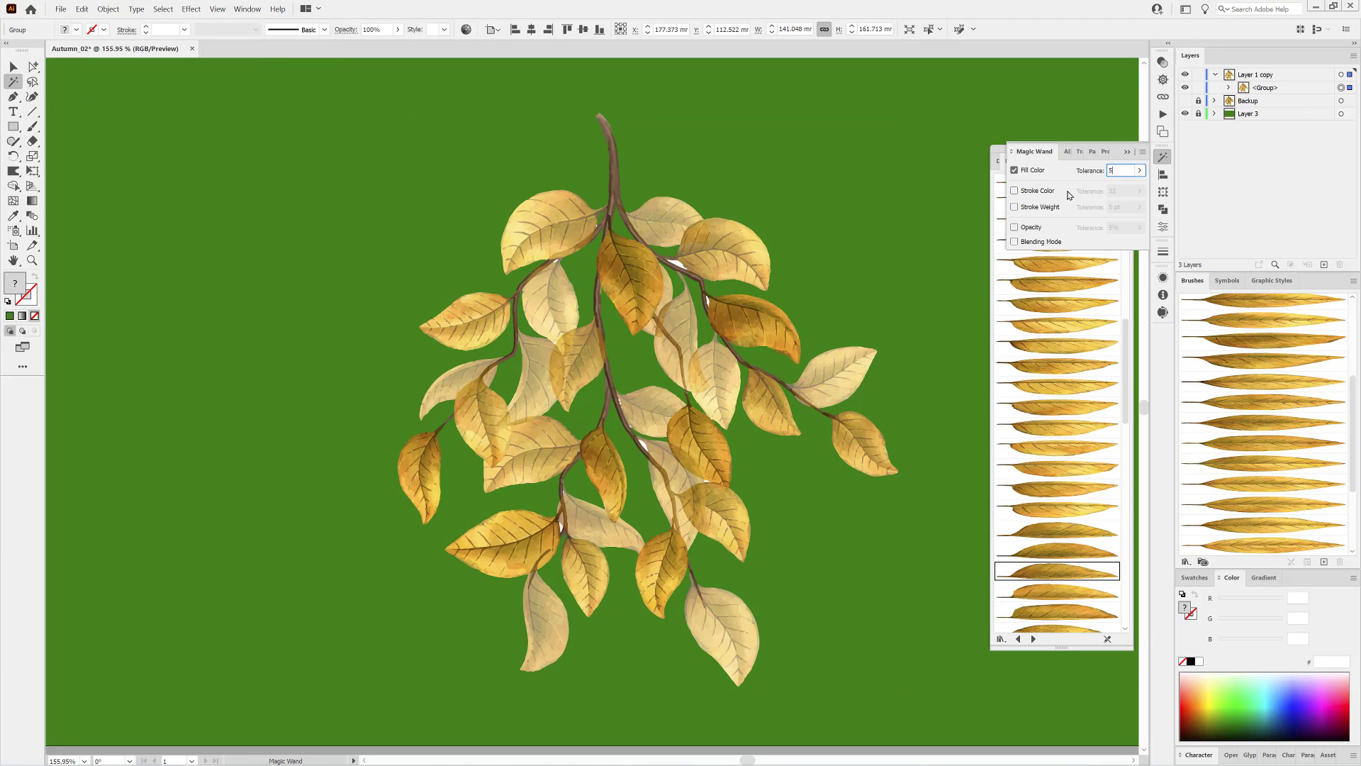
{"action": "left_click_drag", "start_coordinate": [669, 257], "coordinate": [709, 298]}
{"action": "left_click", "coordinate": [711, 299]}
{"action": "left_click_drag", "start_coordinate": [803, 535], "coordinate": [692, 575]}
{"action": "left_click_drag", "start_coordinate": [691, 575], "coordinate": [676, 362]}
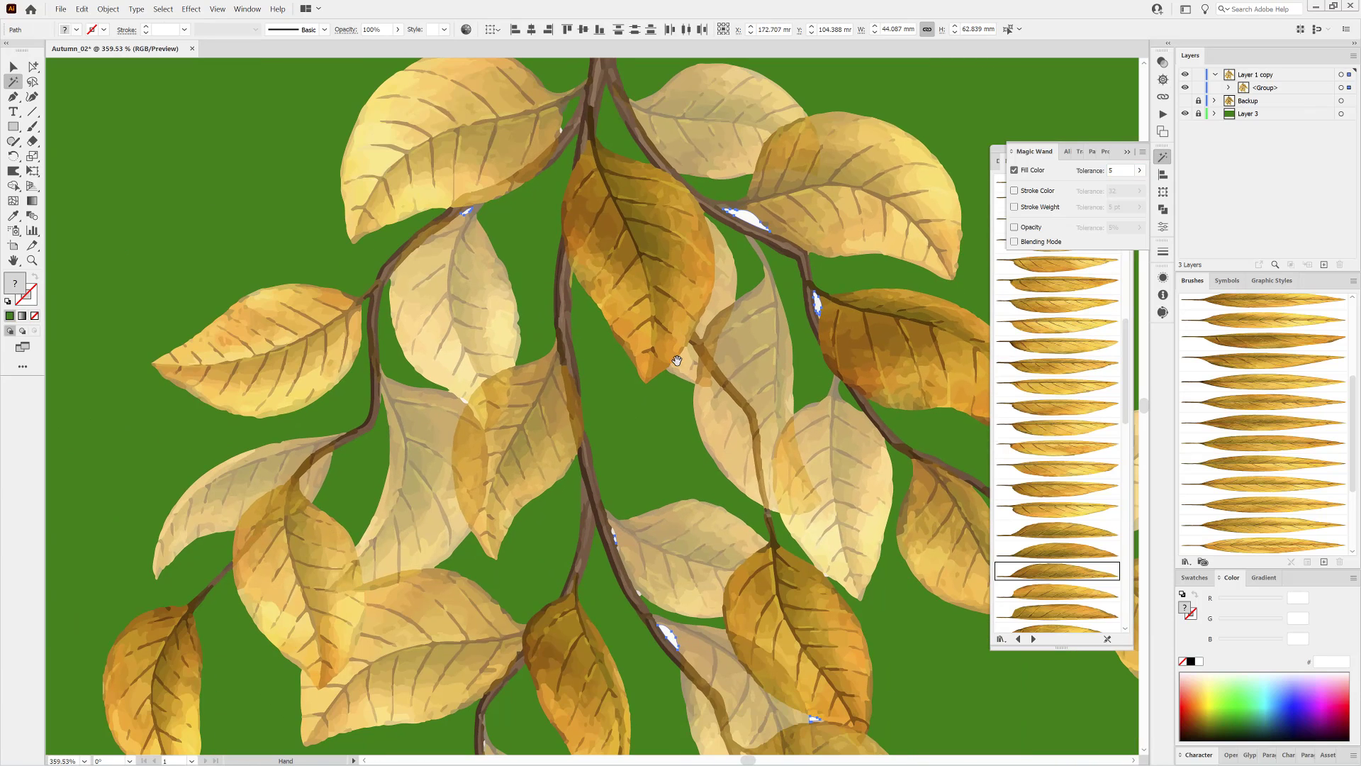
{"action": "key", "text": "Delete"}
Delete the remaining white remnants around the stems and leaves, and hide the green background layer
{"action": "left_click_drag", "start_coordinate": [620, 533], "coordinate": [677, 564]}
{"action": "left_click", "coordinate": [593, 523]}
{"action": "left_click_drag", "start_coordinate": [789, 553], "coordinate": [681, 355]}
{"action": "key", "text": "Delete"}
{"action": "left_click", "coordinate": [556, 602]}
{"action": "key", "text": "Delete"}
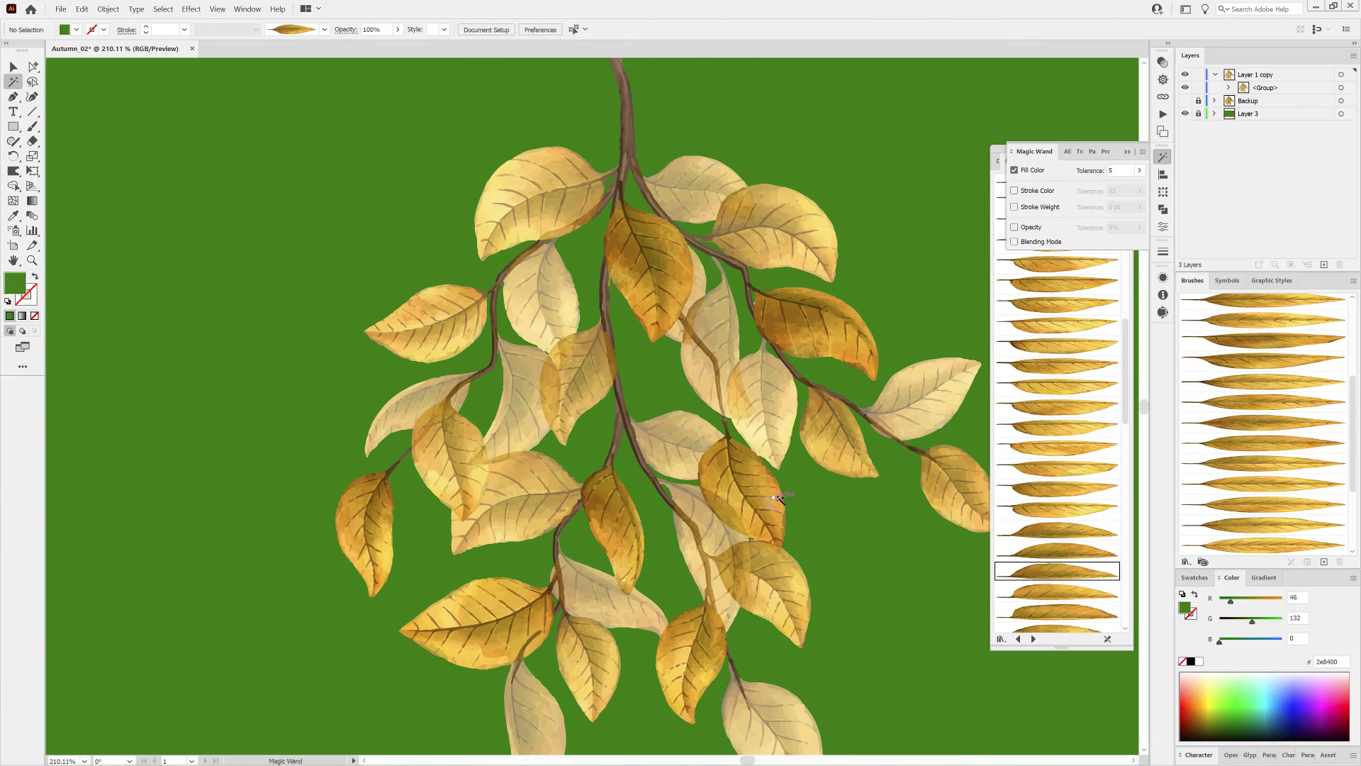
{"action": "scroll", "coordinate": [784, 495], "scroll_direction": "down", "scroll_amount": 3}
{"action": "left_click_drag", "start_coordinate": [824, 487], "coordinate": [778, 461]}
{"action": "left_click", "coordinate": [1185, 113]}
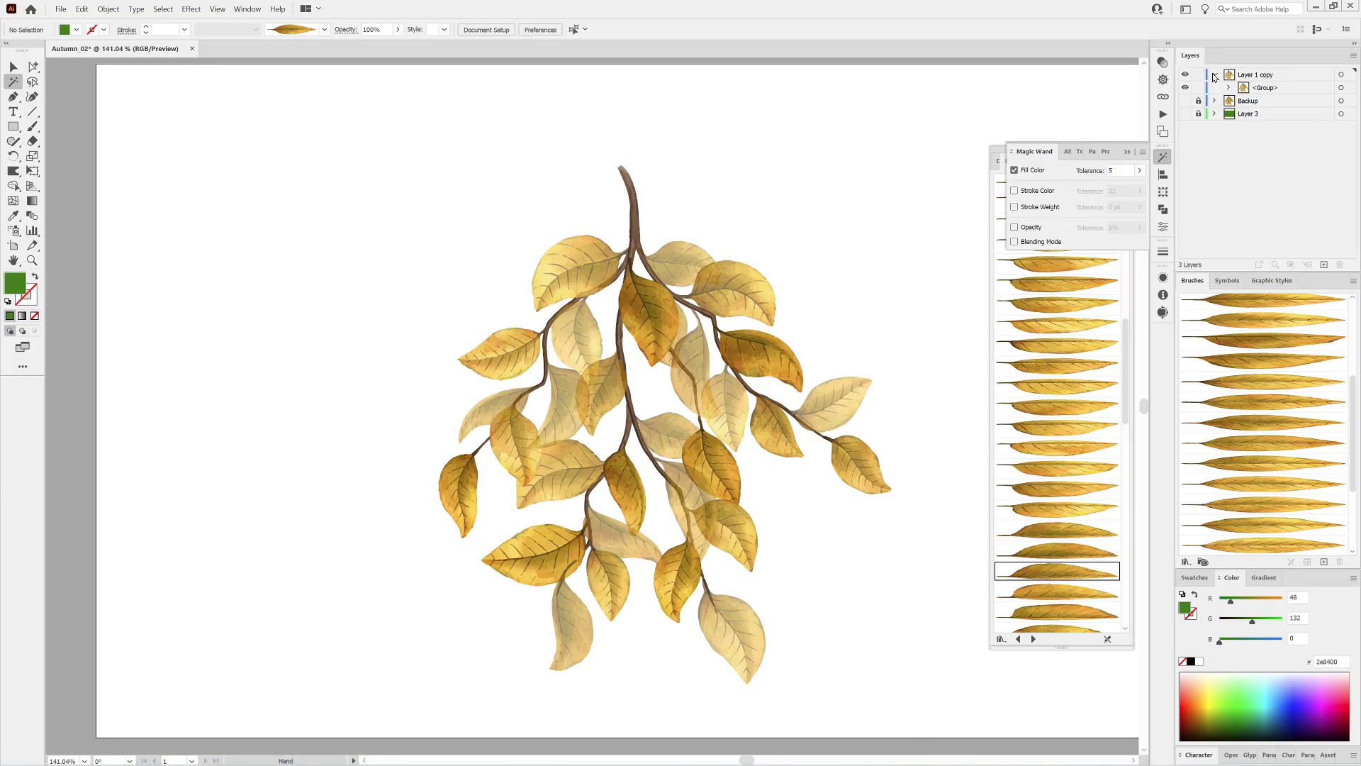
Rotate the traced branch counterclockwise, move it to the artboard's upper left area and add a new layer above it
{"action": "left_click", "coordinate": [1341, 74]}
{"action": "key", "text": "e"}
{"action": "left_click_drag", "start_coordinate": [670, 326], "coordinate": [385, 271]}
{"action": "left_click_drag", "start_coordinate": [560, 636], "coordinate": [828, 284]}
{"action": "left_click", "coordinate": [828, 284], "text": "ctrl"}
{"action": "key", "text": "ctrl+0"}
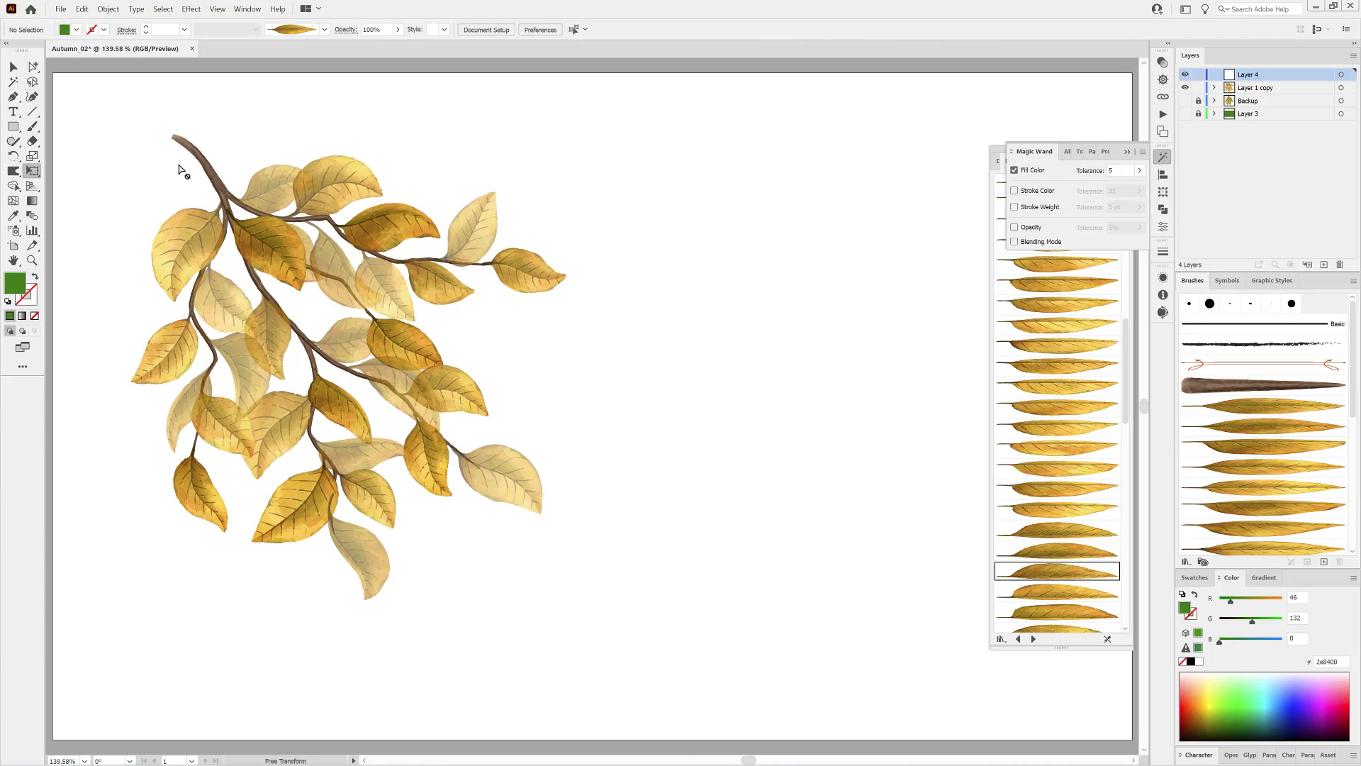
Add the text AUTUMN at 170 pt on the new layer, with the branch layer locked
{"action": "key", "text": "t"}
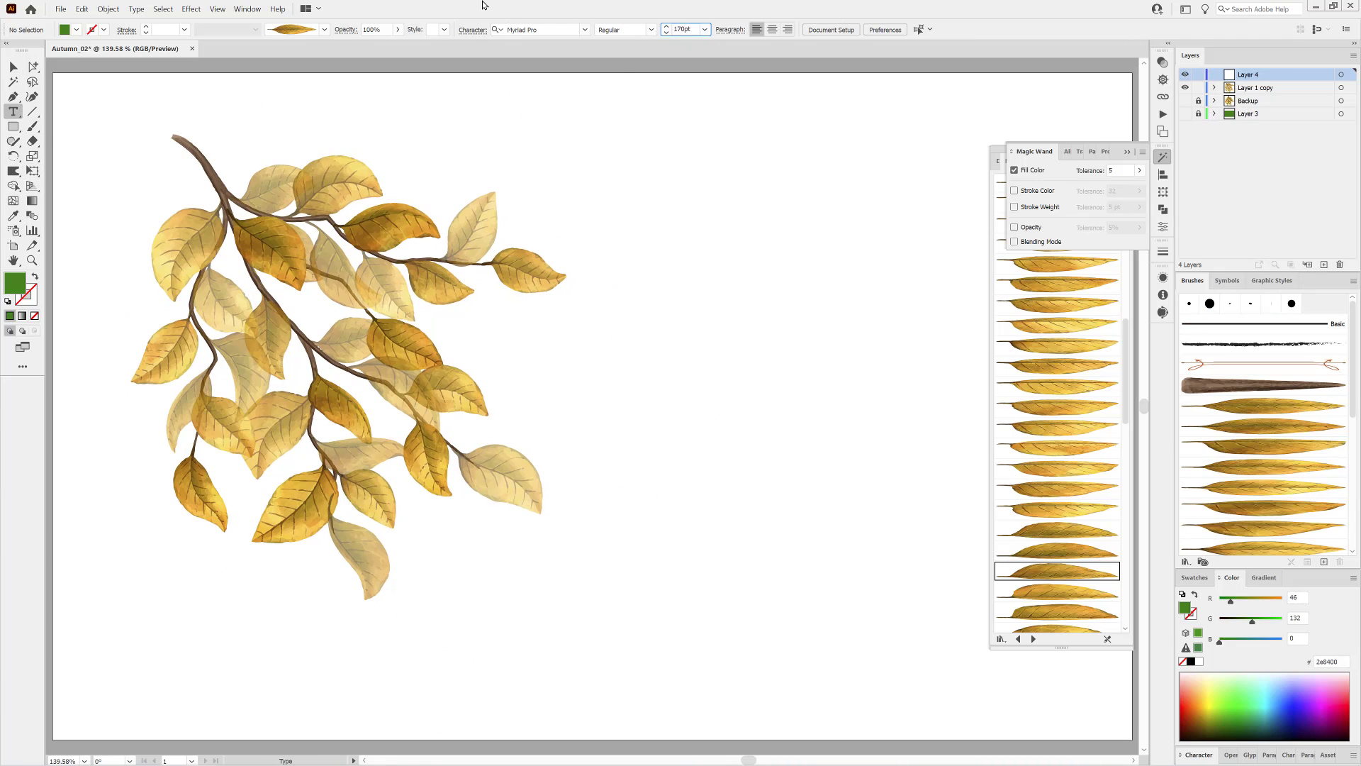
{"action": "left_click", "coordinate": [328, 355]}
{"action": "type", "text": "AUTUMN"}
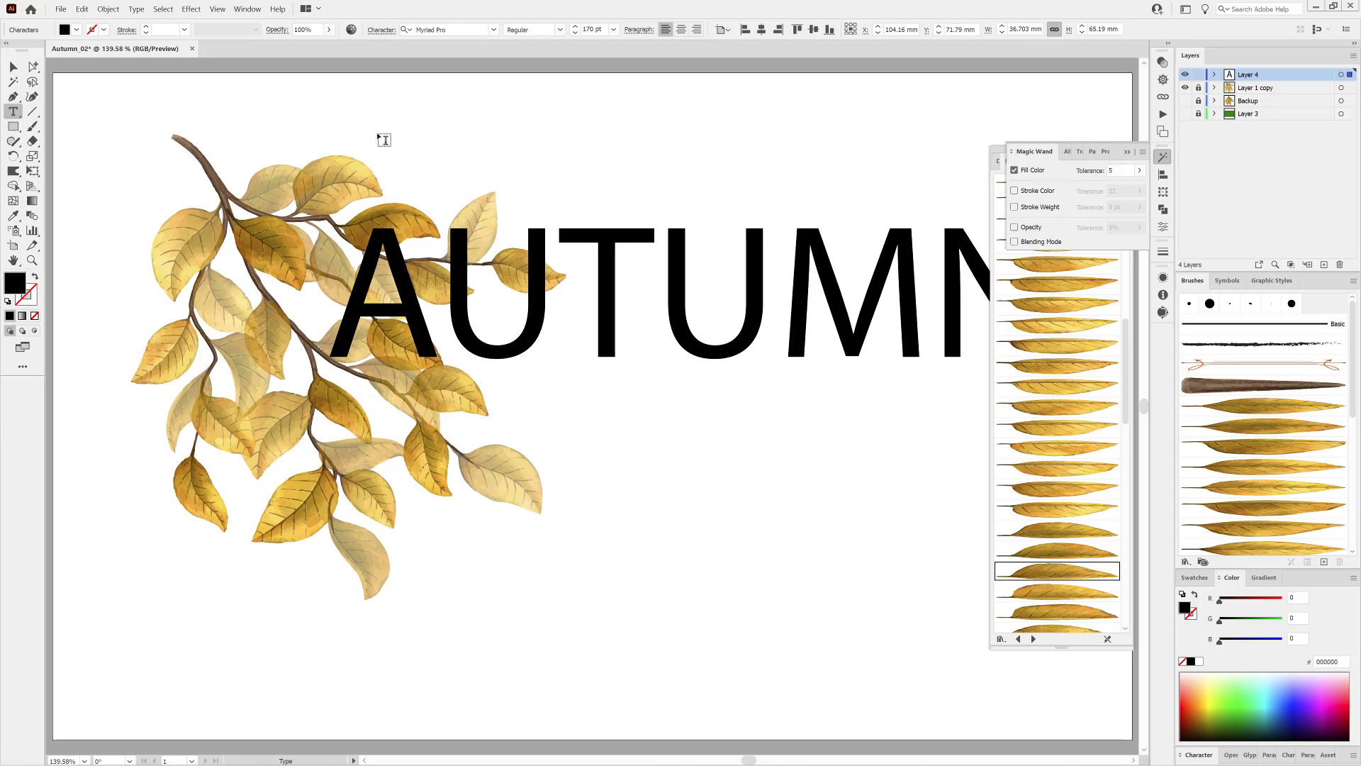
Move the AUTUMN text down across the branch and set its font to Franklin Gothic Heavy
{"action": "left_click_drag", "start_coordinate": [722, 364], "coordinate": [666, 429]}
{"action": "left_click", "coordinate": [494, 30]}
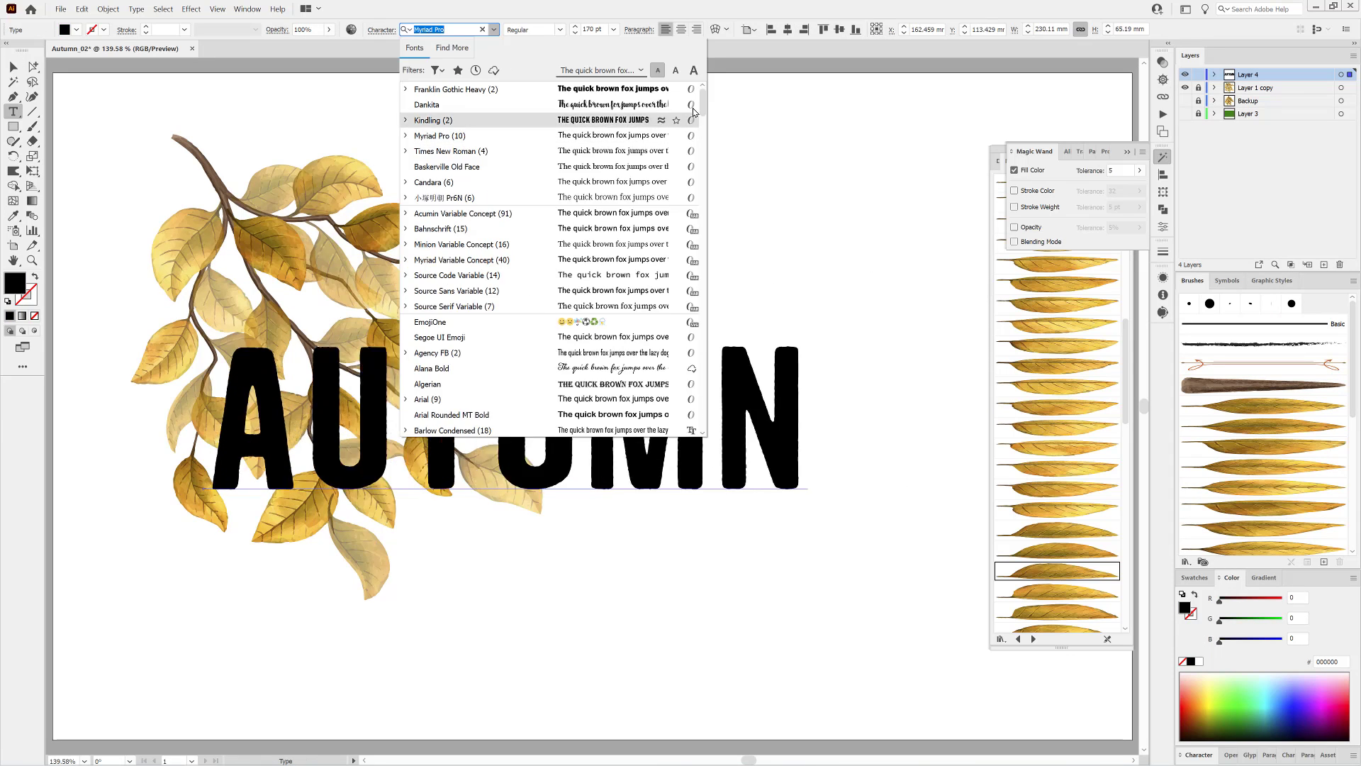
{"action": "left_click", "coordinate": [459, 201]}
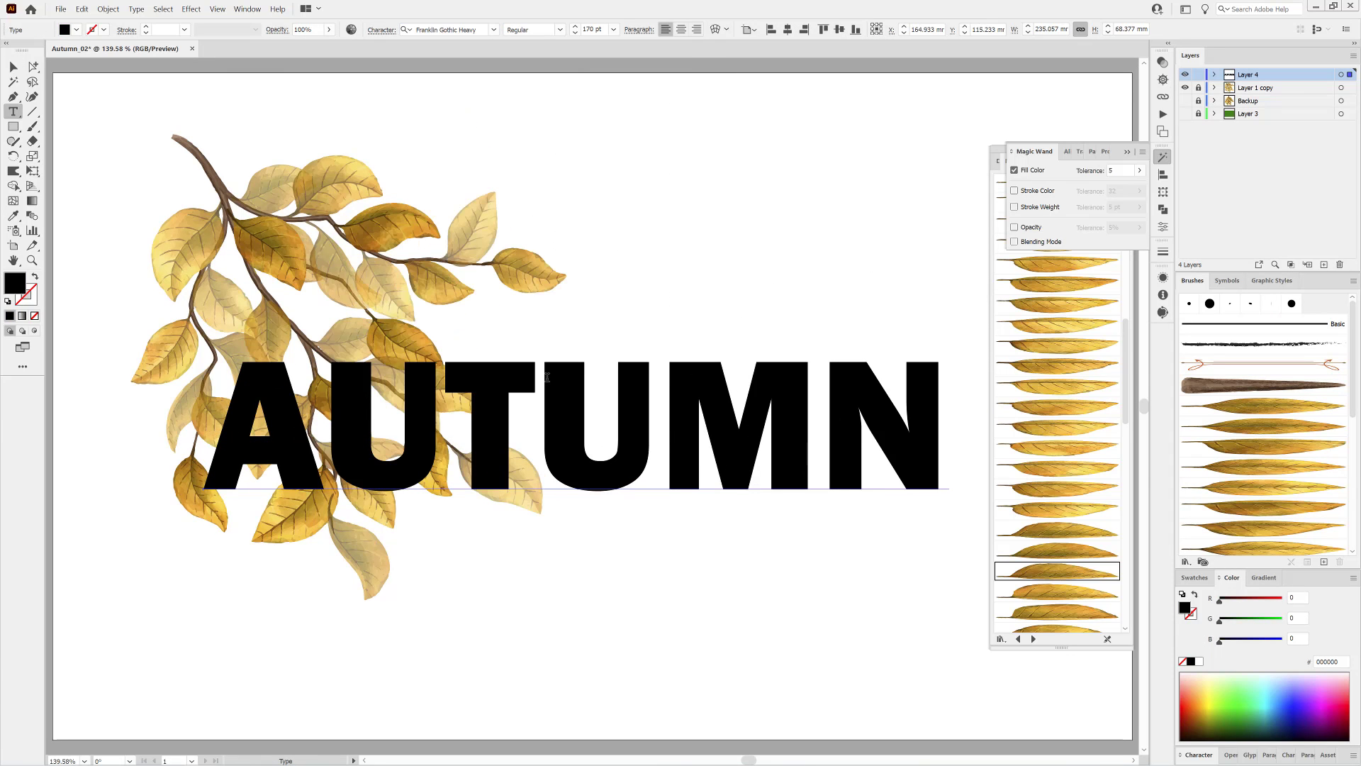
Convert the AUTUMN text to outlines and round all its letter corners to a radius of about 0.85 mm
{"action": "left_click", "coordinate": [136, 9]}
{"action": "left_click", "coordinate": [152, 188]}
{"action": "left_click", "coordinate": [33, 66]}
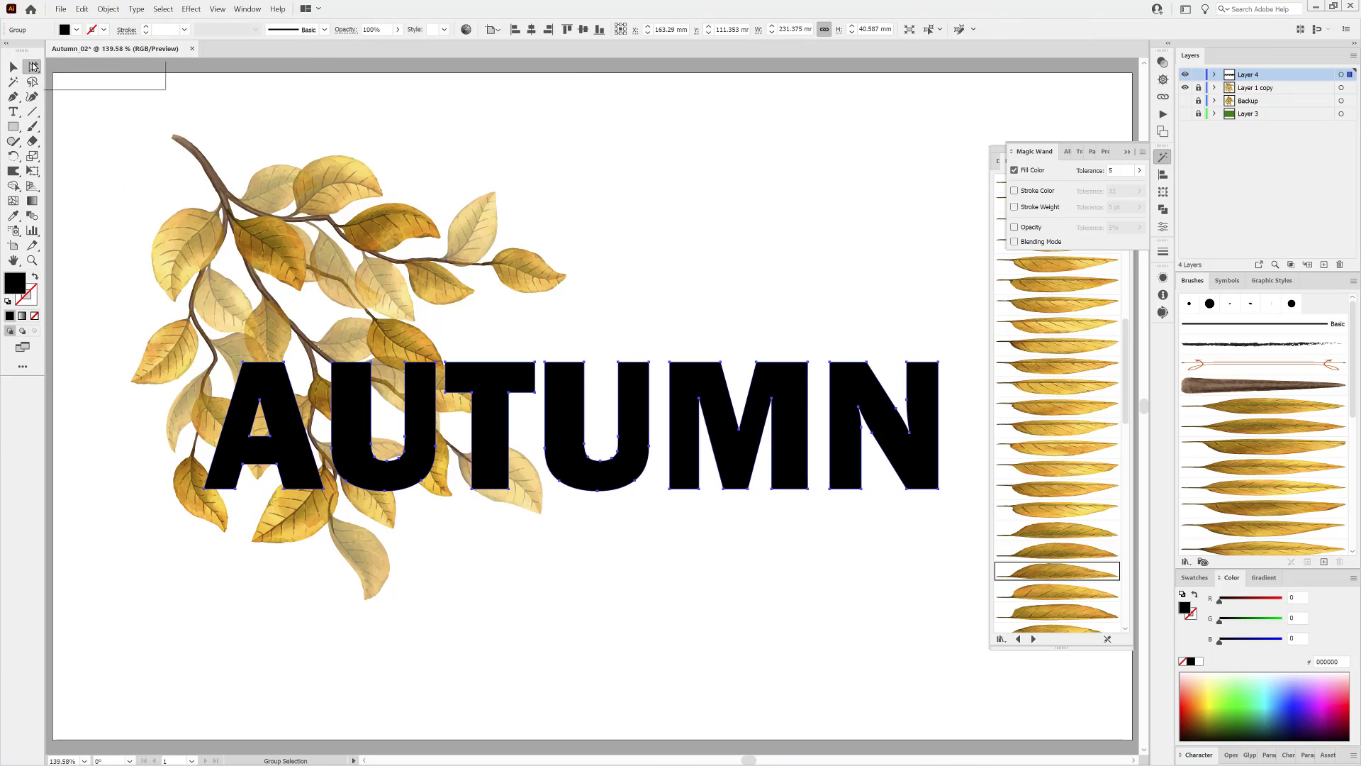
{"action": "left_click", "coordinate": [65, 70]}
{"action": "scroll", "coordinate": [605, 364], "scroll_direction": "up", "scroll_amount": 10}
{"action": "left_click_drag", "start_coordinate": [697, 235], "coordinate": [694, 246]}
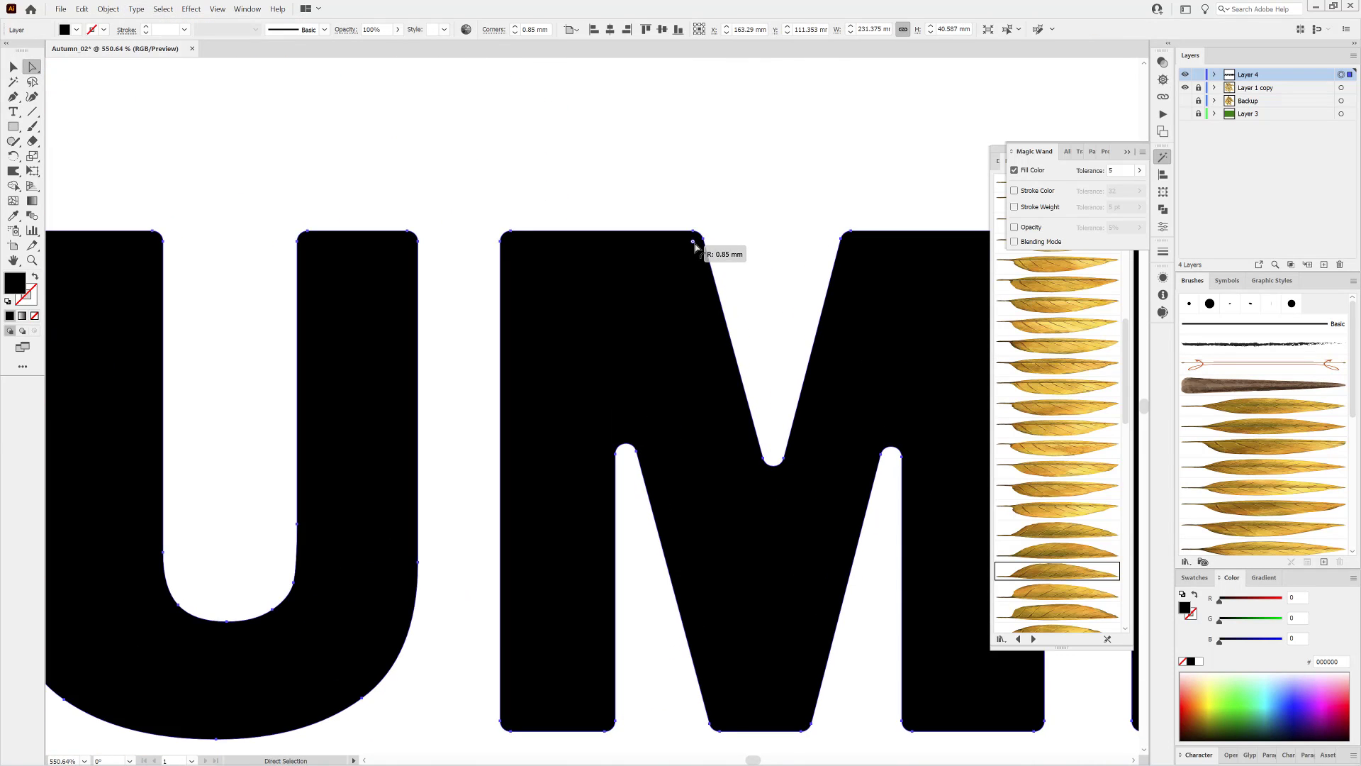
{"action": "scroll", "coordinate": [735, 359], "scroll_direction": "down", "scroll_amount": 10}
{"action": "left_click", "coordinate": [750, 258]}
Select everything on Layer 4 and center the AUTUMN lettering horizontally and vertically on the artboard
{"action": "left_click", "coordinate": [1214, 75]}
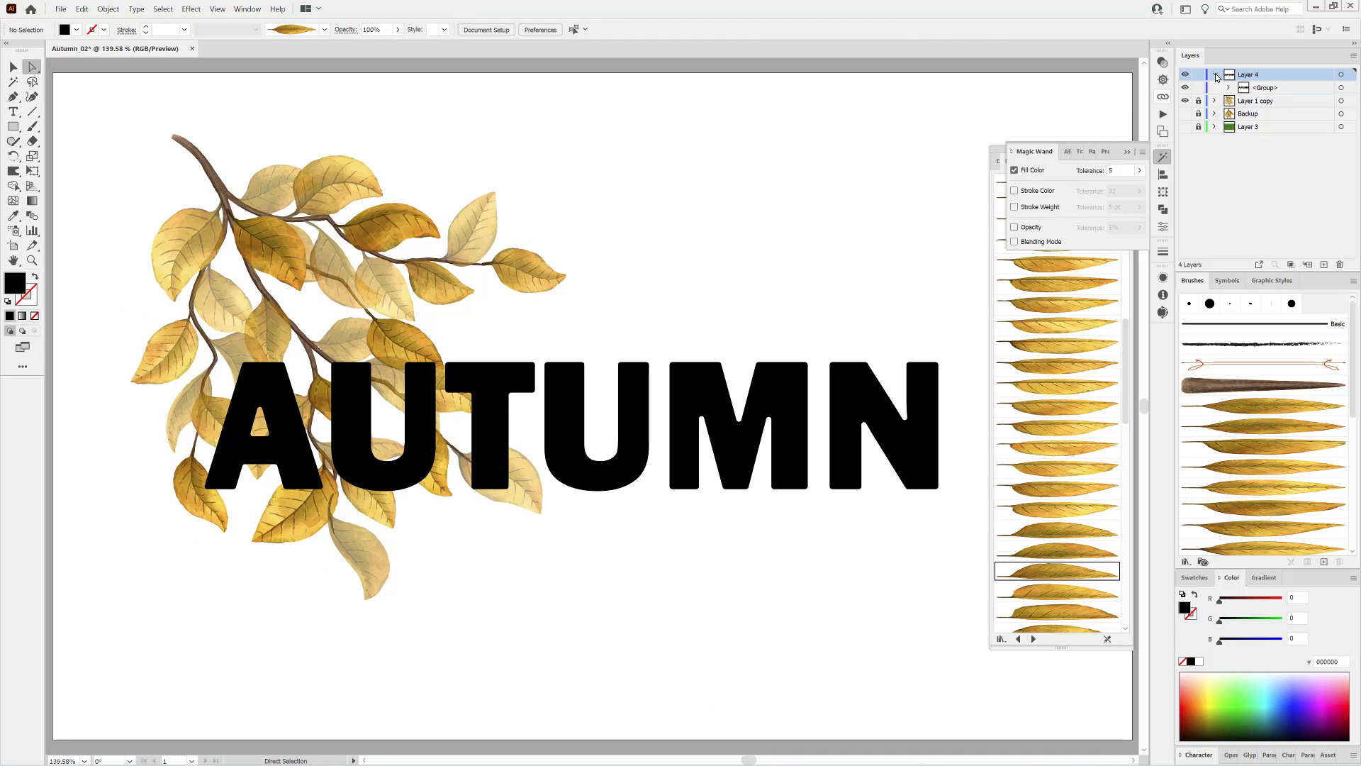
{"action": "left_click", "coordinate": [1341, 74]}
{"action": "left_click", "coordinate": [531, 29]}
{"action": "left_click", "coordinate": [584, 29]}
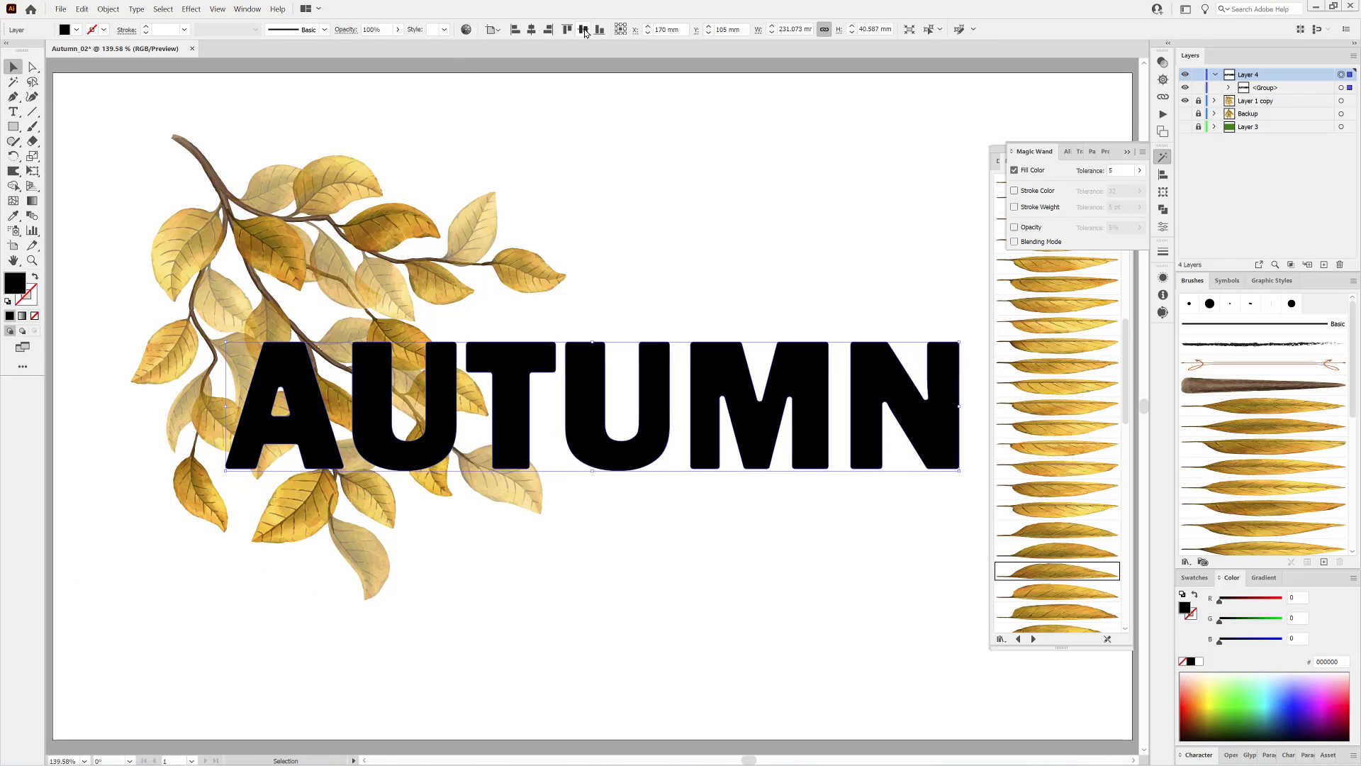
Make the lettering a compound path, duplicate it on Layer 4, and fill the lower copy with light blue 71c8ff
{"action": "left_click", "coordinate": [108, 9]}
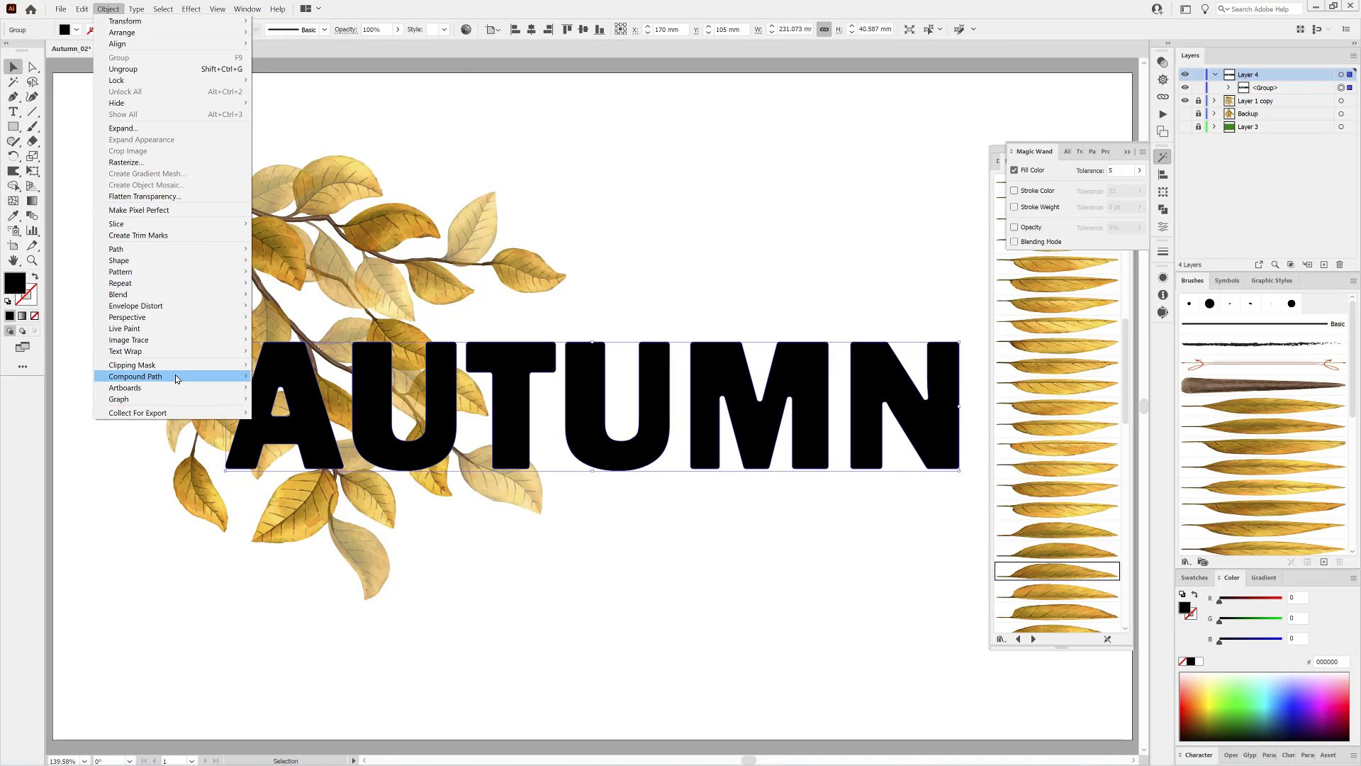
{"action": "left_click", "coordinate": [280, 373]}
{"action": "left_click_drag", "start_coordinate": [1325, 266], "coordinate": [1324, 265]}
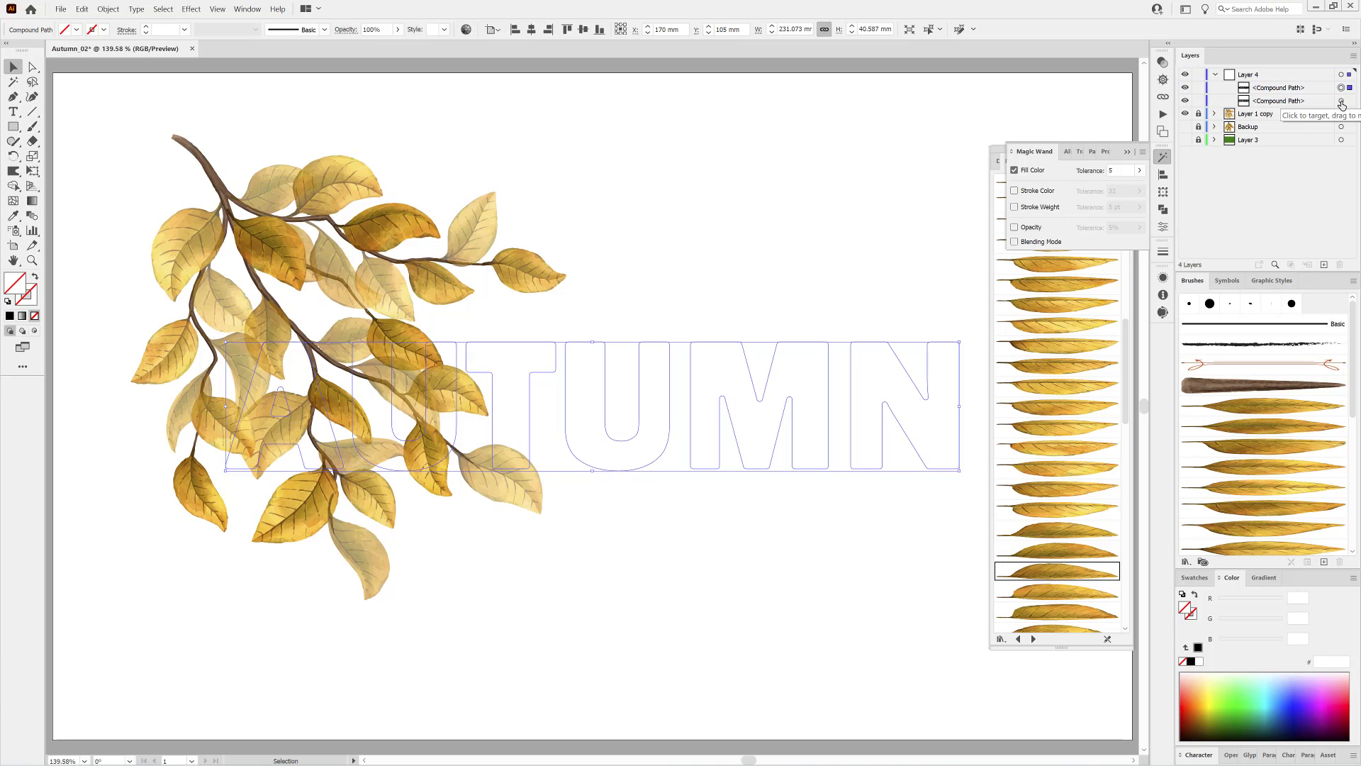
{"action": "left_click", "coordinate": [1280, 685]}
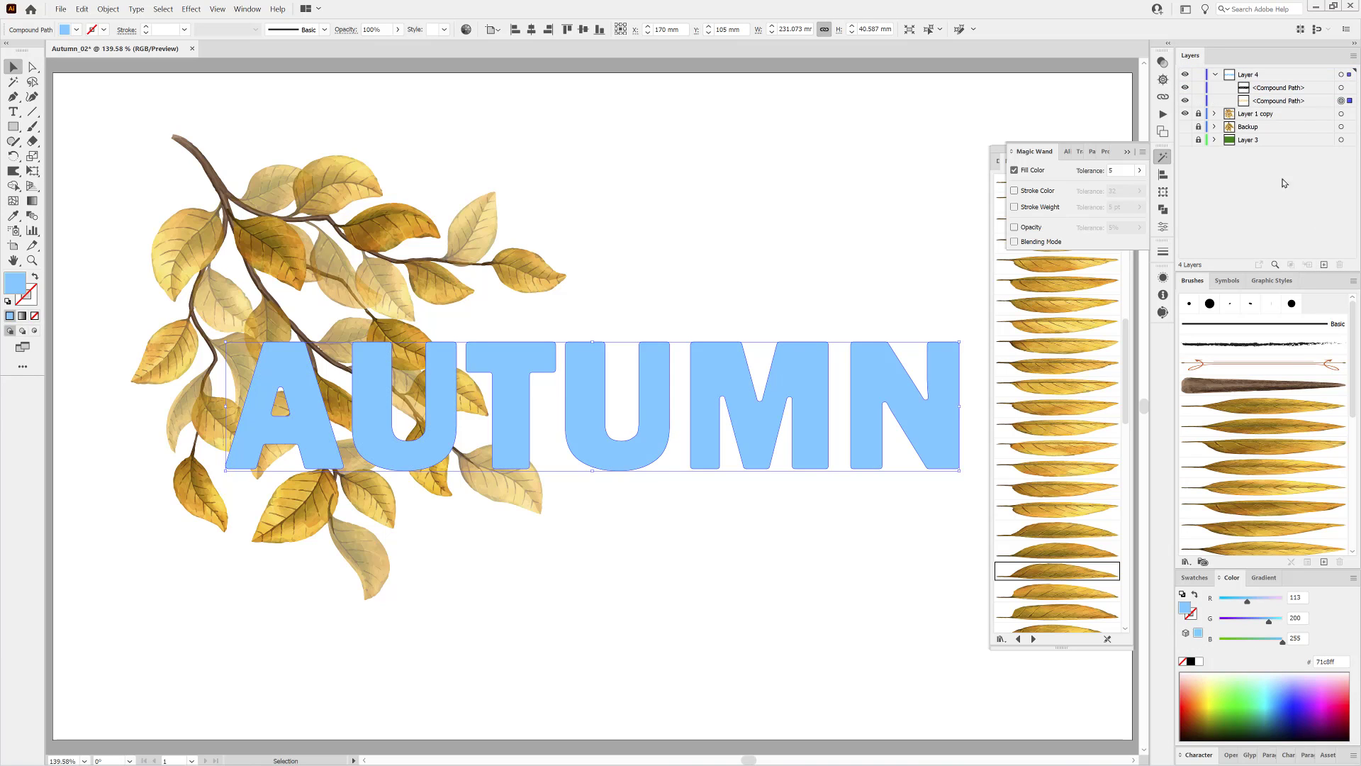
Make the upper lettering path the clipping mask of Layer 4, with nothing selected
{"action": "left_click", "coordinate": [1282, 75]}
{"action": "left_click", "coordinate": [163, 8]}
{"action": "left_click", "coordinate": [168, 45]}
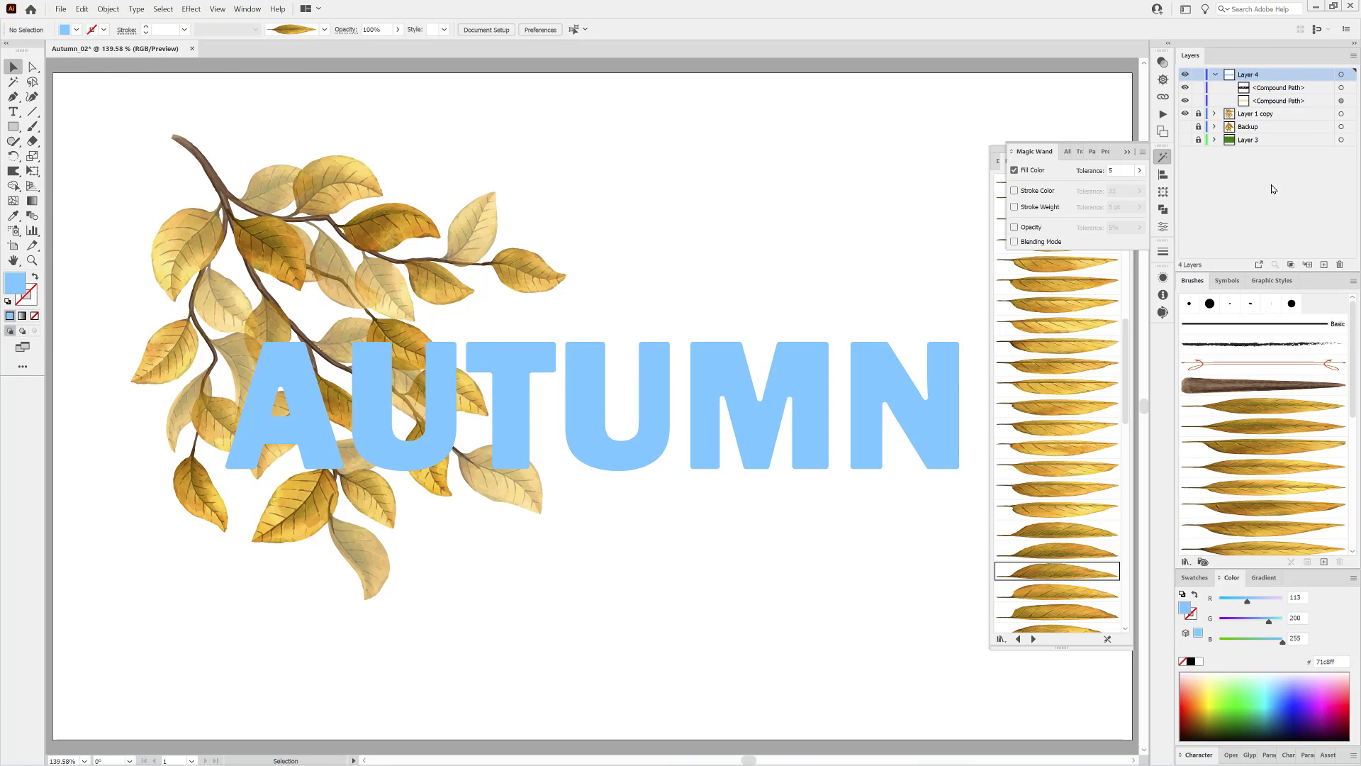
Unlock Layer 1 copy, copy its branch, hide that layer, and paste the branch into Layer 4
{"action": "left_click", "coordinate": [1198, 115]}
{"action": "left_click", "coordinate": [1342, 114]}
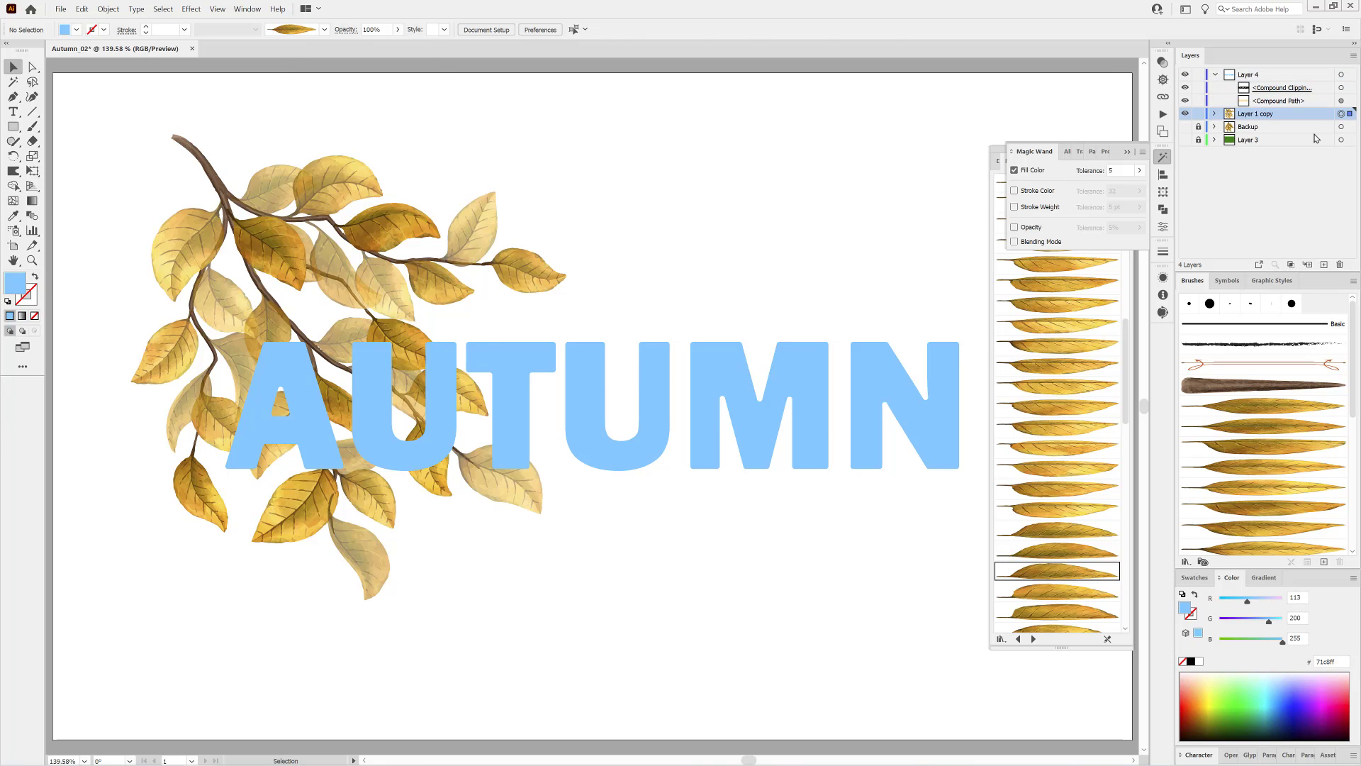
{"action": "left_click", "coordinate": [83, 9]}
{"action": "left_click", "coordinate": [88, 58]}
{"action": "left_click", "coordinate": [1185, 114]}
{"action": "left_click", "coordinate": [1282, 74]}
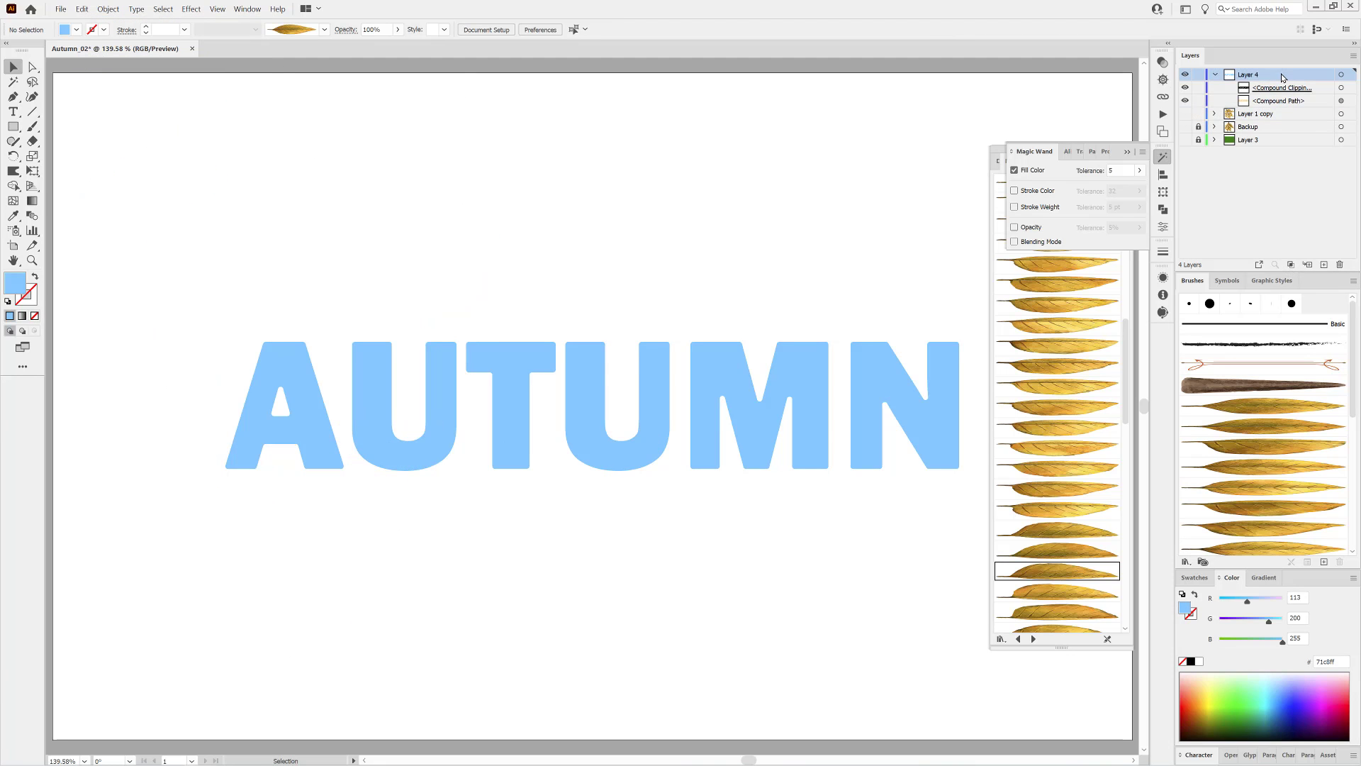
{"action": "left_click", "coordinate": [84, 10]}
{"action": "left_click", "coordinate": [95, 69]}
Hide the selection edges, then rotate the pasted branch and move it over the first letters of AUTUMN
{"action": "left_click", "coordinate": [192, 10]}
{"action": "mouse_move", "coordinate": [217, 10]}
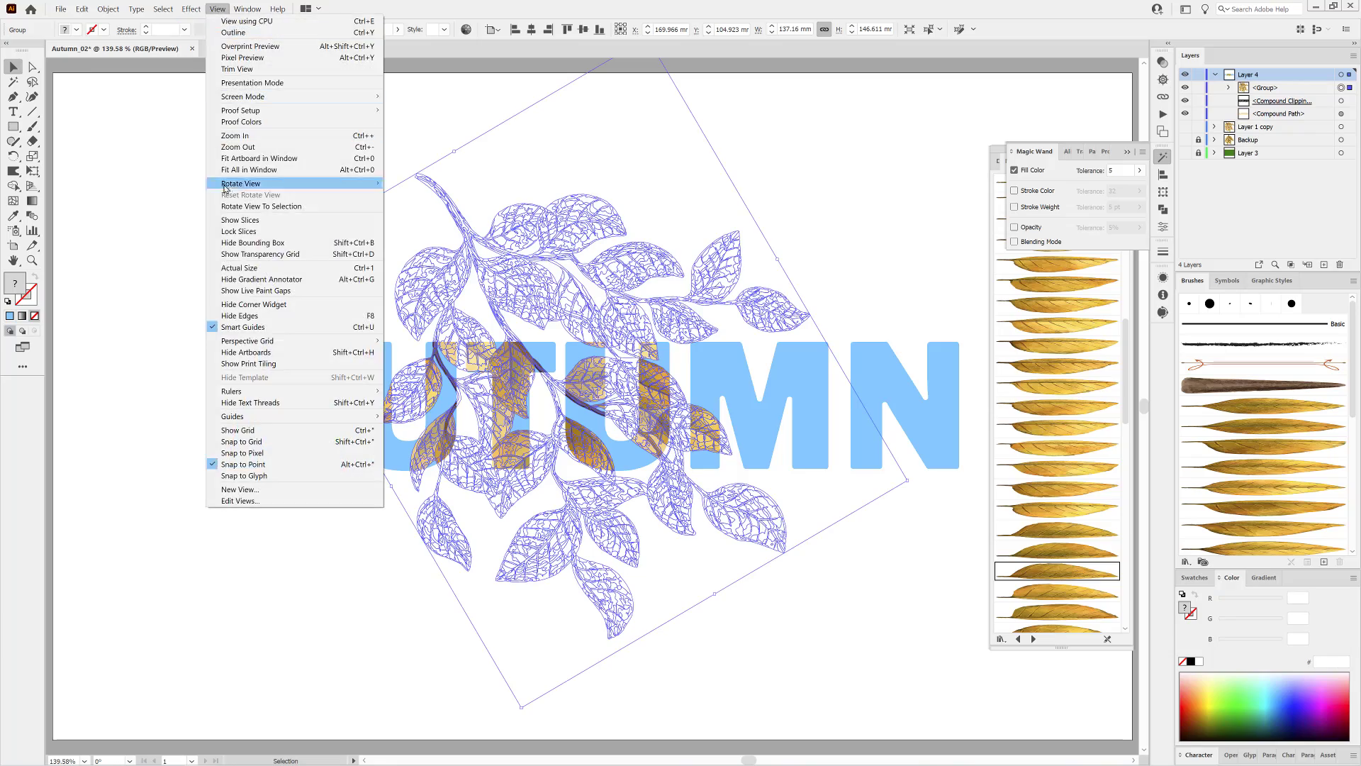
{"action": "left_click", "coordinate": [233, 314]}
{"action": "key", "text": "e"}
{"action": "left_click_drag", "start_coordinate": [270, 249], "coordinate": [237, 457]}
{"action": "left_click_drag", "start_coordinate": [685, 340], "coordinate": [465, 387]}
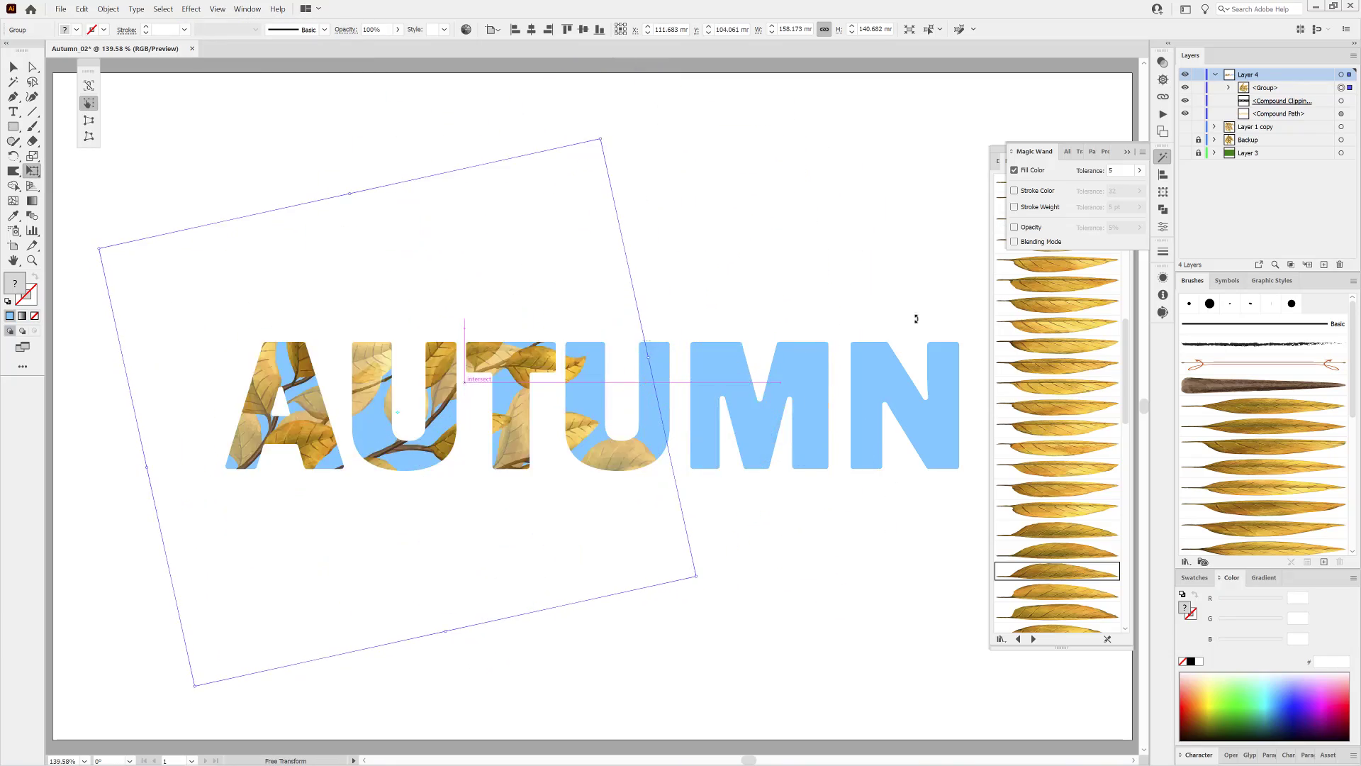
Duplicate and flip the clipped branch, then rotate and position the copy over the letters U, M and N
{"action": "left_click", "coordinate": [1163, 191]}
{"action": "left_click", "coordinate": [1142, 152]}
{"action": "left_click", "coordinate": [1177, 179]}
{"action": "left_click_drag", "start_coordinate": [578, 386], "coordinate": [918, 409]}
{"action": "left_click_drag", "start_coordinate": [852, 418], "coordinate": [837, 374]}
{"action": "left_click_drag", "start_coordinate": [909, 198], "coordinate": [863, 157]}
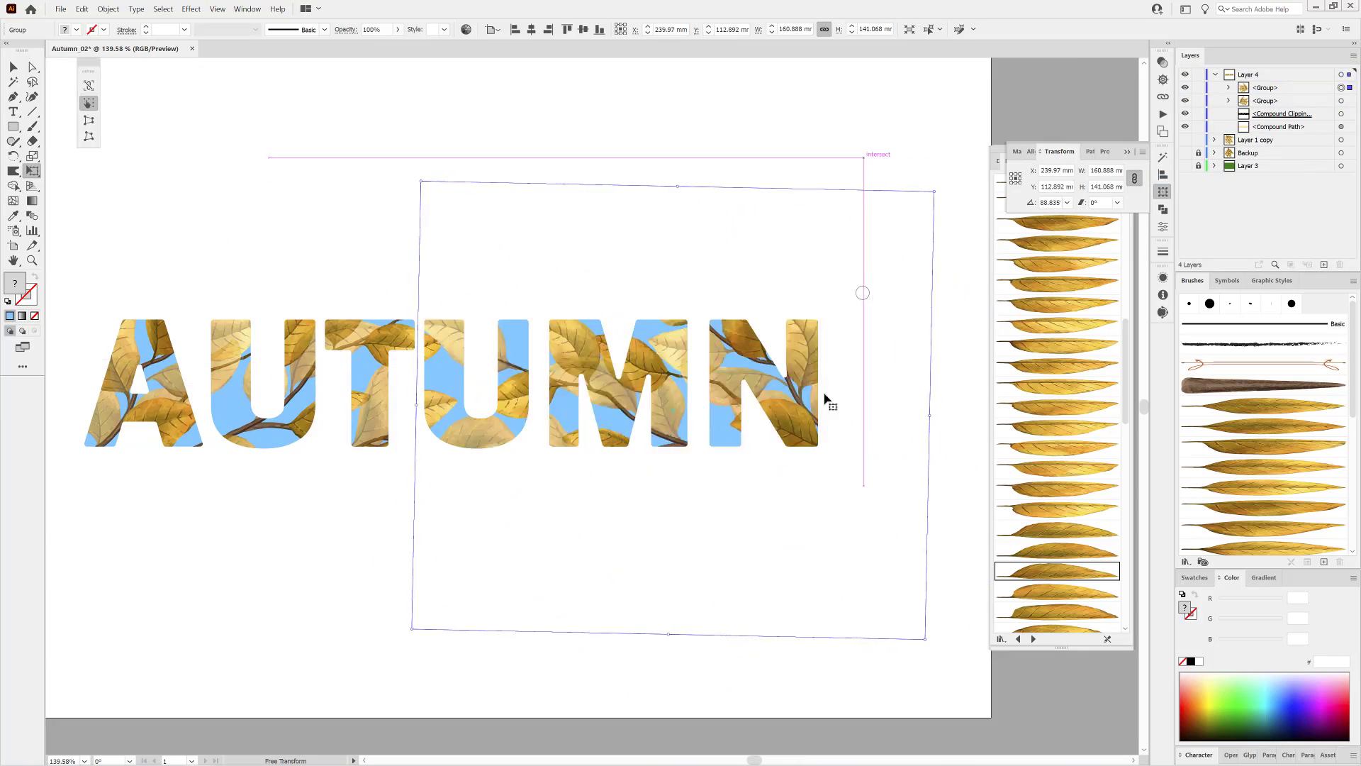
{"action": "left_click_drag", "start_coordinate": [824, 398], "coordinate": [809, 397]}
{"action": "key", "text": "ctrl+0"}
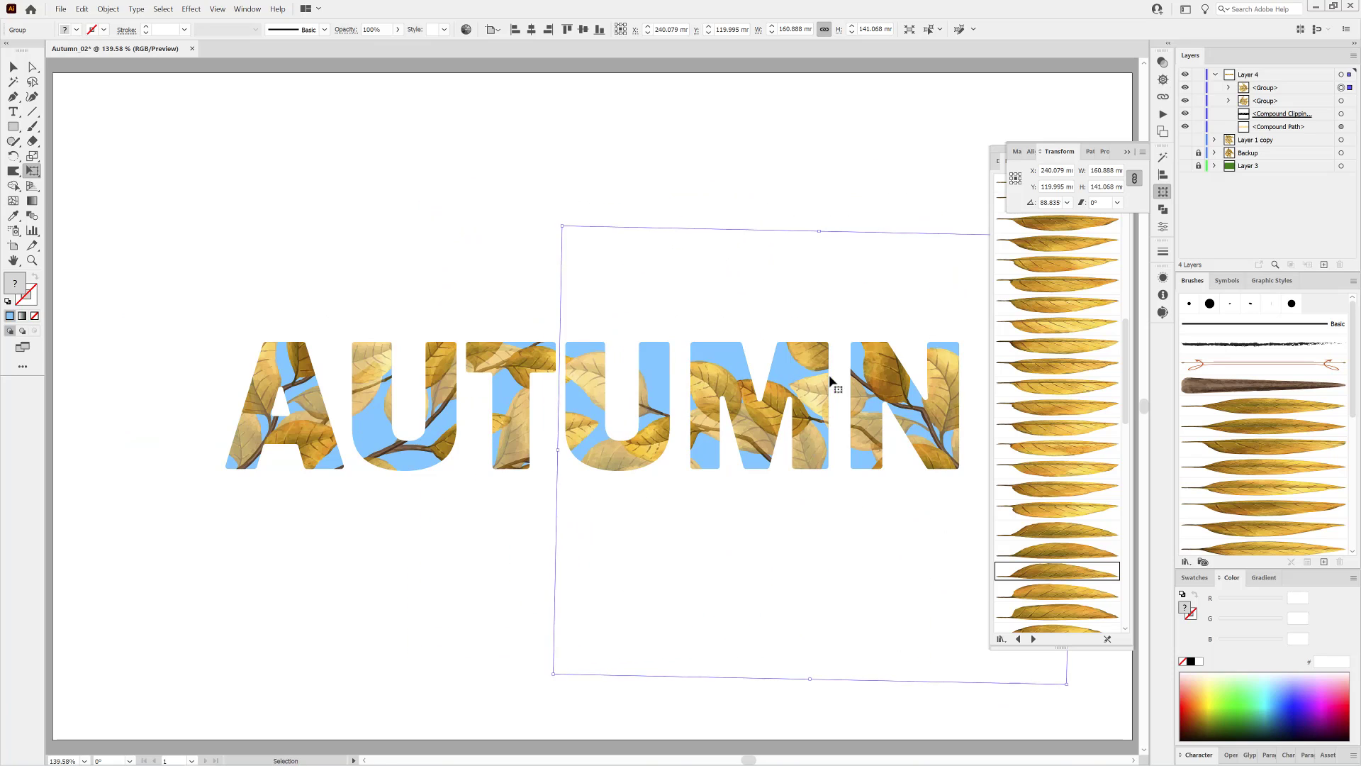
Show Layer 1 copy and enlarge its branch to about 158 by 168 mm with a slight rotation and shift
{"action": "key", "text": "ctrl+shift+a"}
{"action": "left_click", "coordinate": [1185, 140]}
{"action": "left_click", "coordinate": [1336, 144]}
{"action": "left_click", "coordinate": [1340, 141]}
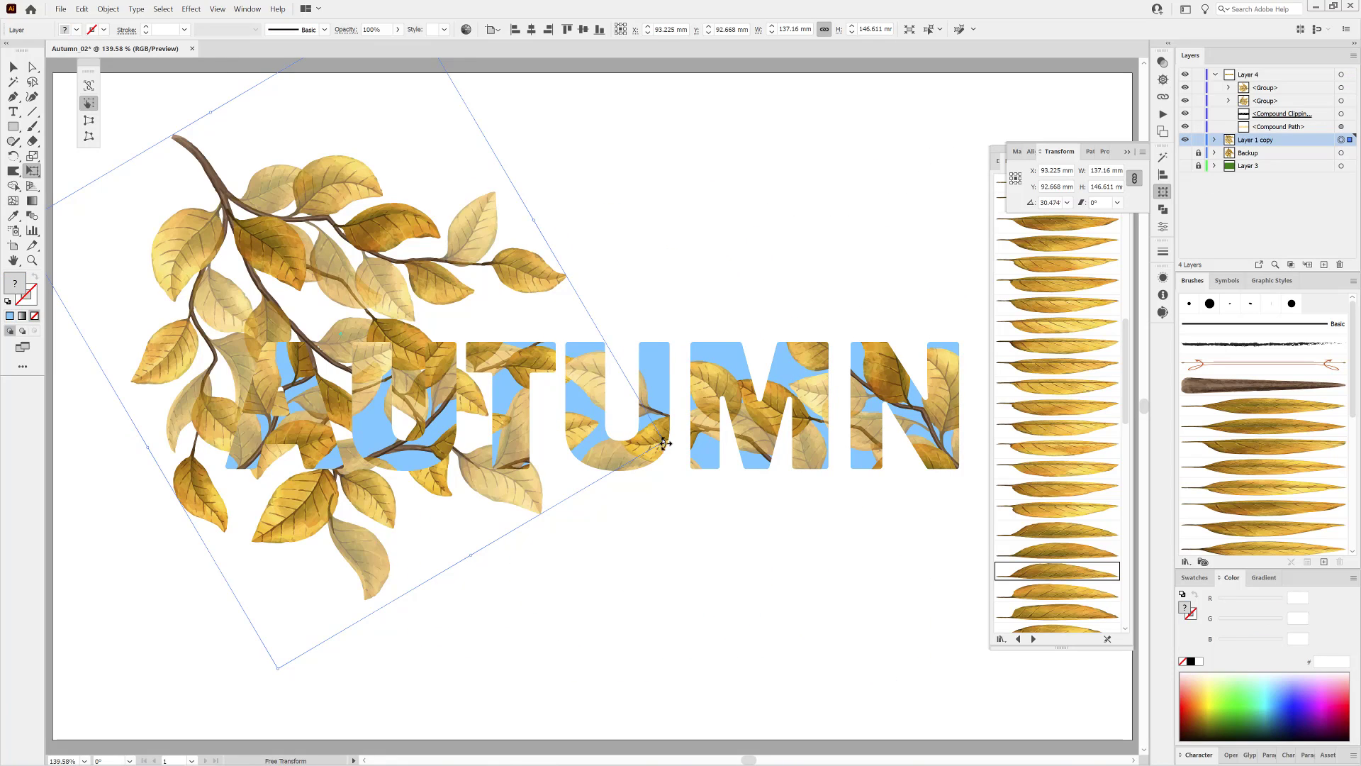
{"action": "left_click_drag", "start_coordinate": [663, 440], "coordinate": [749, 497]}
{"action": "left_click_drag", "start_coordinate": [411, 183], "coordinate": [387, 200]}
{"action": "left_click_drag", "start_coordinate": [750, 500], "coordinate": [757, 485]}
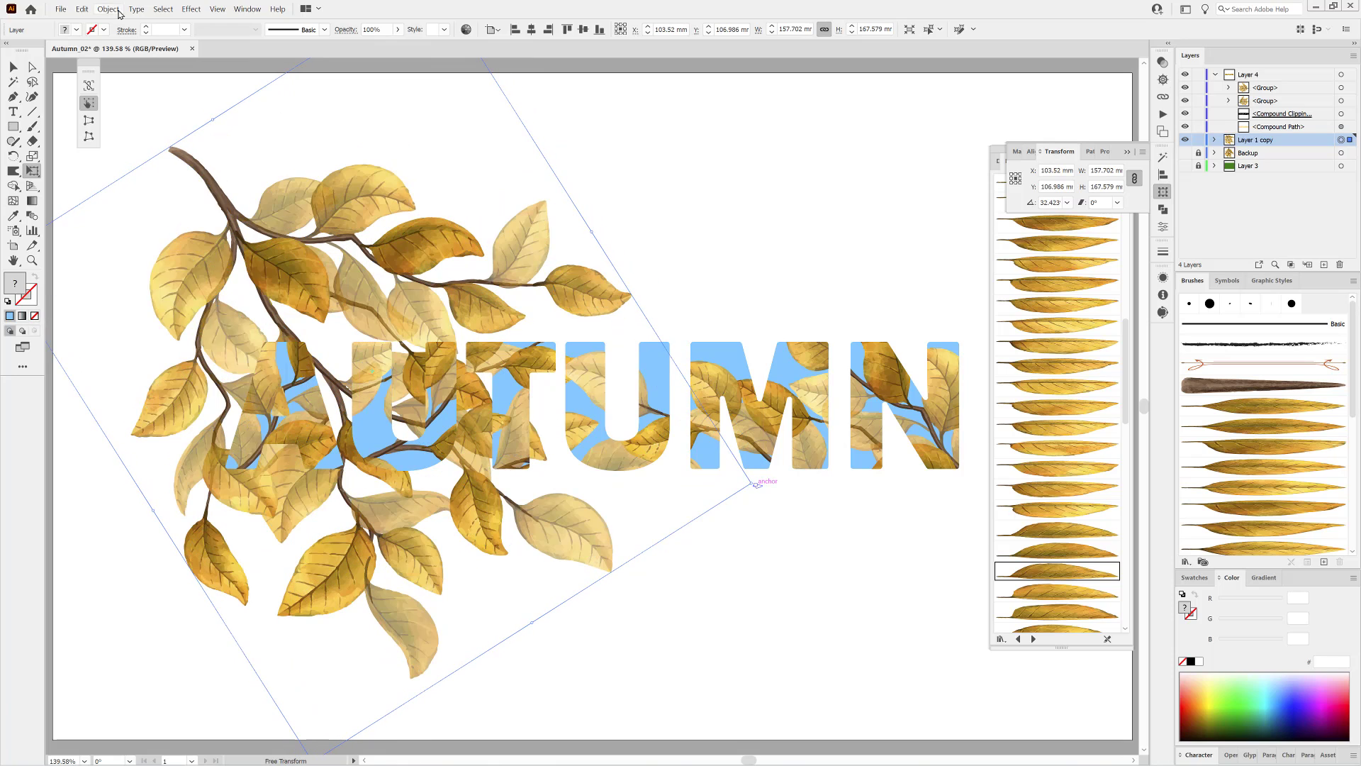
Adjust the large branch's color balance to Red 16%, Green 5% and Blue 16%, then lock Layer 1 copy
{"action": "left_click", "coordinate": [112, 12]}
{"action": "left_click", "coordinate": [83, 9]}
{"action": "mouse_move", "coordinate": [212, 200]}
{"action": "left_click", "coordinate": [370, 226]}
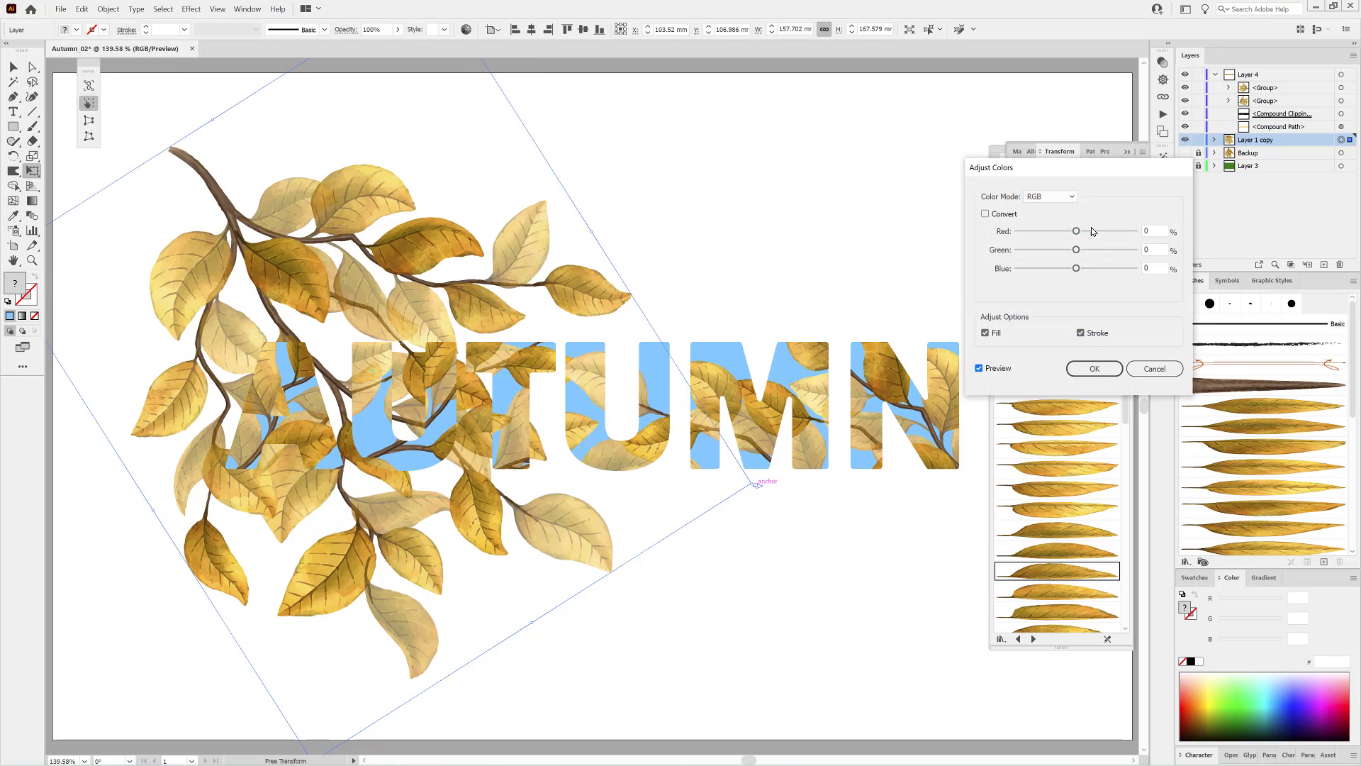
{"action": "left_click_drag", "start_coordinate": [1076, 250], "coordinate": [1086, 270]}
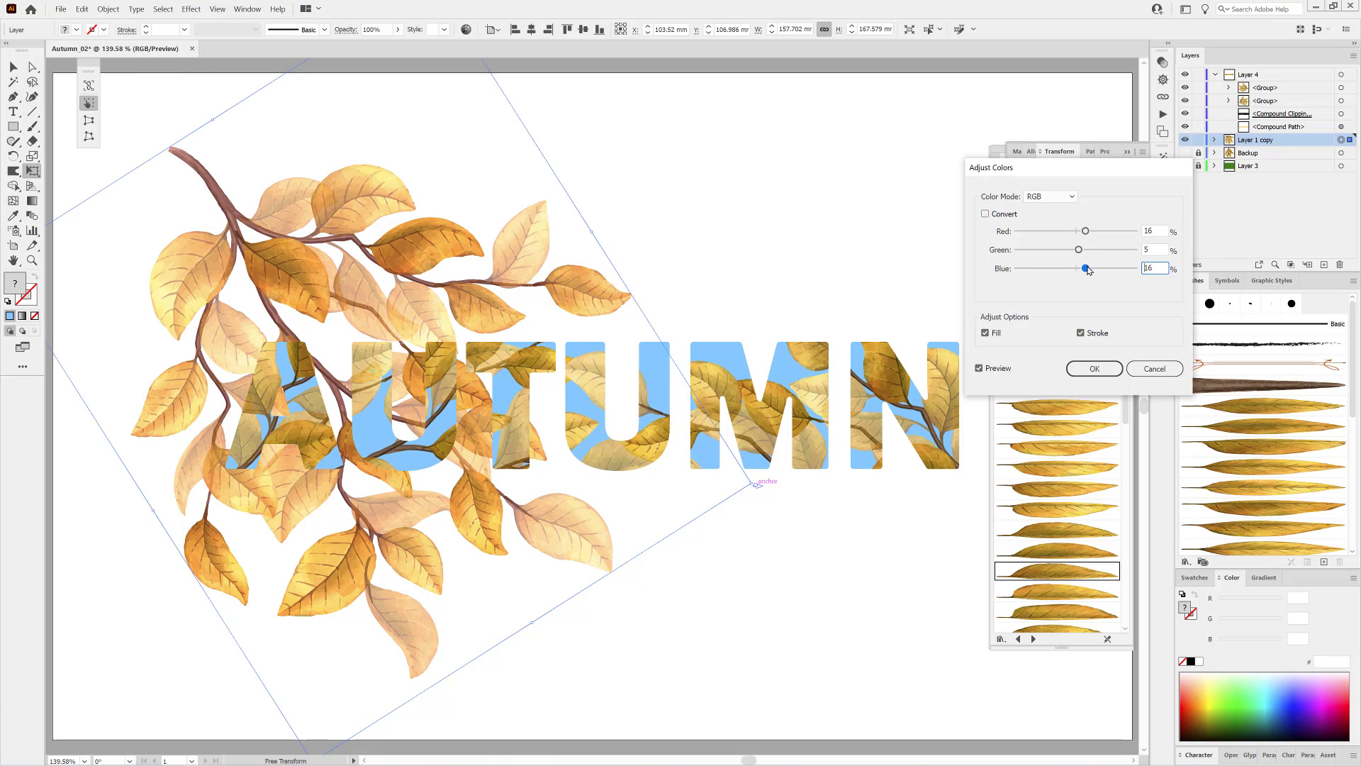
{"action": "left_click", "coordinate": [1101, 369]}
{"action": "left_click", "coordinate": [1198, 141]}
Duplicate the blue lettering path to the top of Layer 4 and give it no fill and a 5 pt stroke in blue 005bad
{"action": "left_click_drag", "start_coordinate": [1310, 128], "coordinate": [1286, 82]}
{"action": "left_click", "coordinate": [1339, 87]}
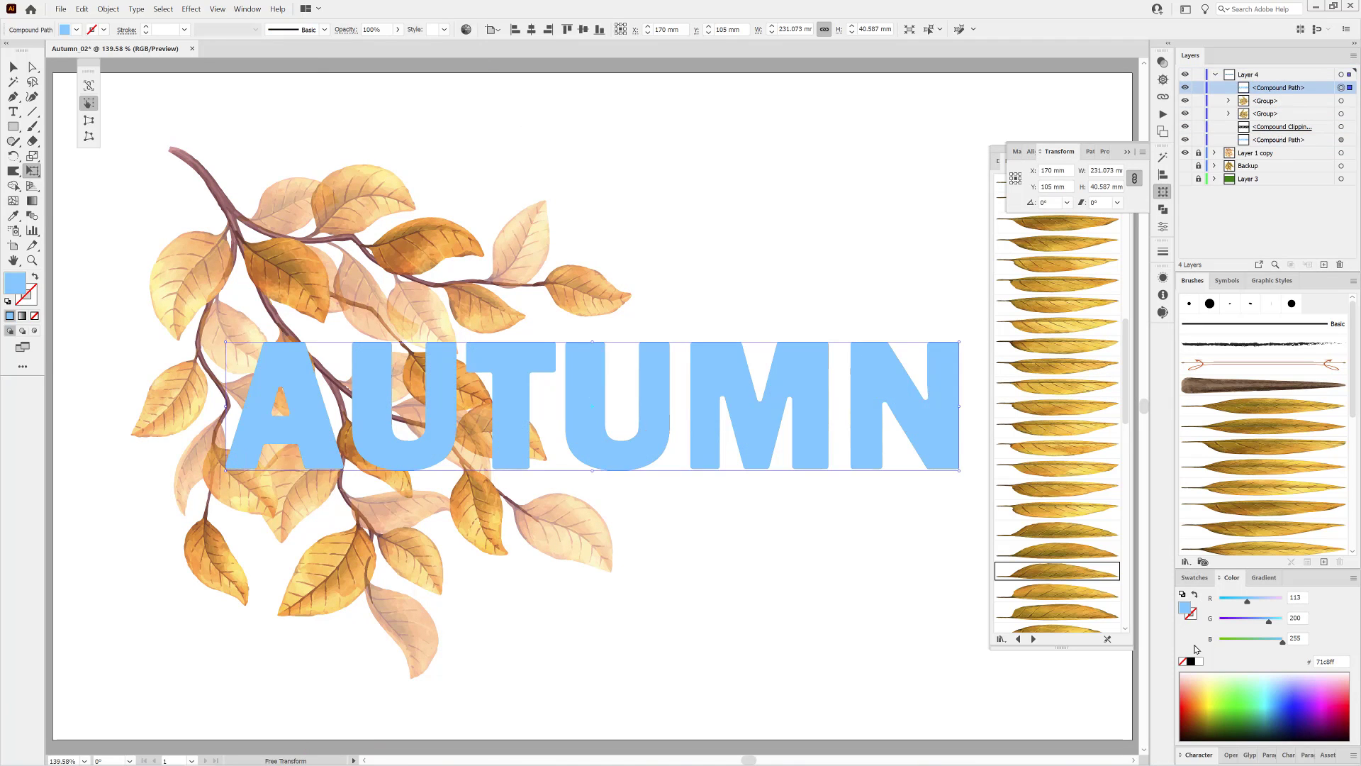
{"action": "key", "text": "slash"}
{"action": "left_click", "coordinate": [1281, 712]}
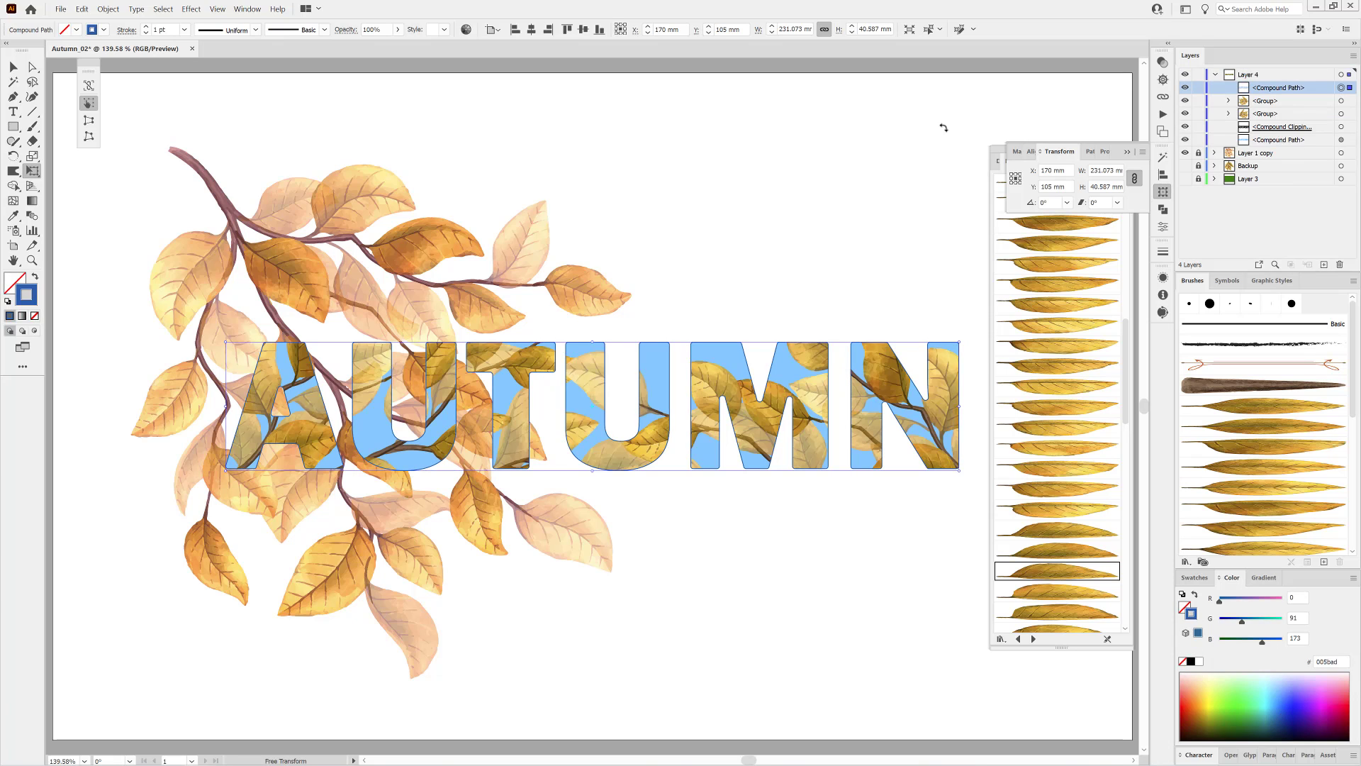
{"action": "left_click", "coordinate": [144, 27]}
{"action": "left_click", "coordinate": [145, 27]}
{"action": "left_click", "coordinate": [144, 27]}
{"action": "left_click", "coordinate": [145, 27]}
{"action": "left_click", "coordinate": [887, 113], "text": "ctrl"}
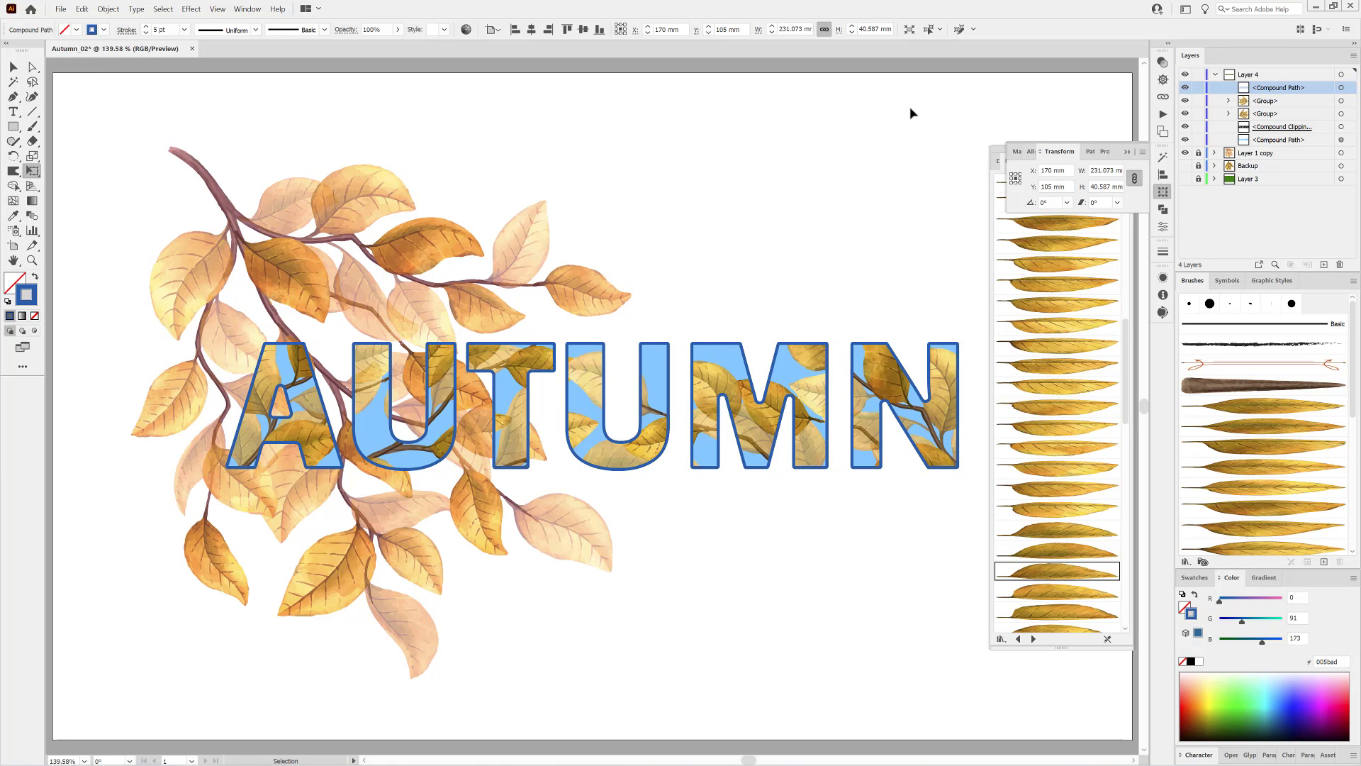
Fill the bottom lettering path with a multicolor gradient and recolor it to run from cyan through blue and purple to magenta
{"action": "left_click", "coordinate": [1340, 140]}
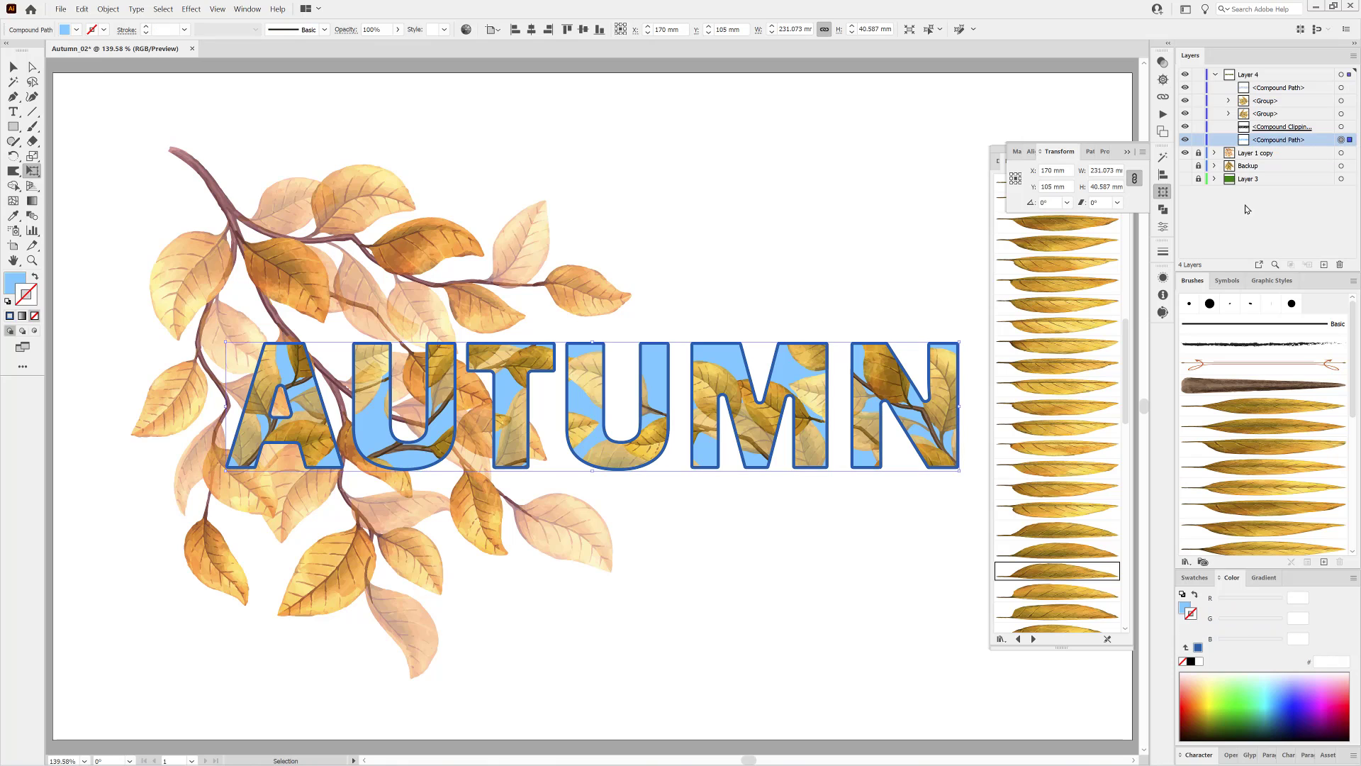
{"action": "left_click", "coordinate": [1264, 577]}
{"action": "left_click", "coordinate": [1203, 600]}
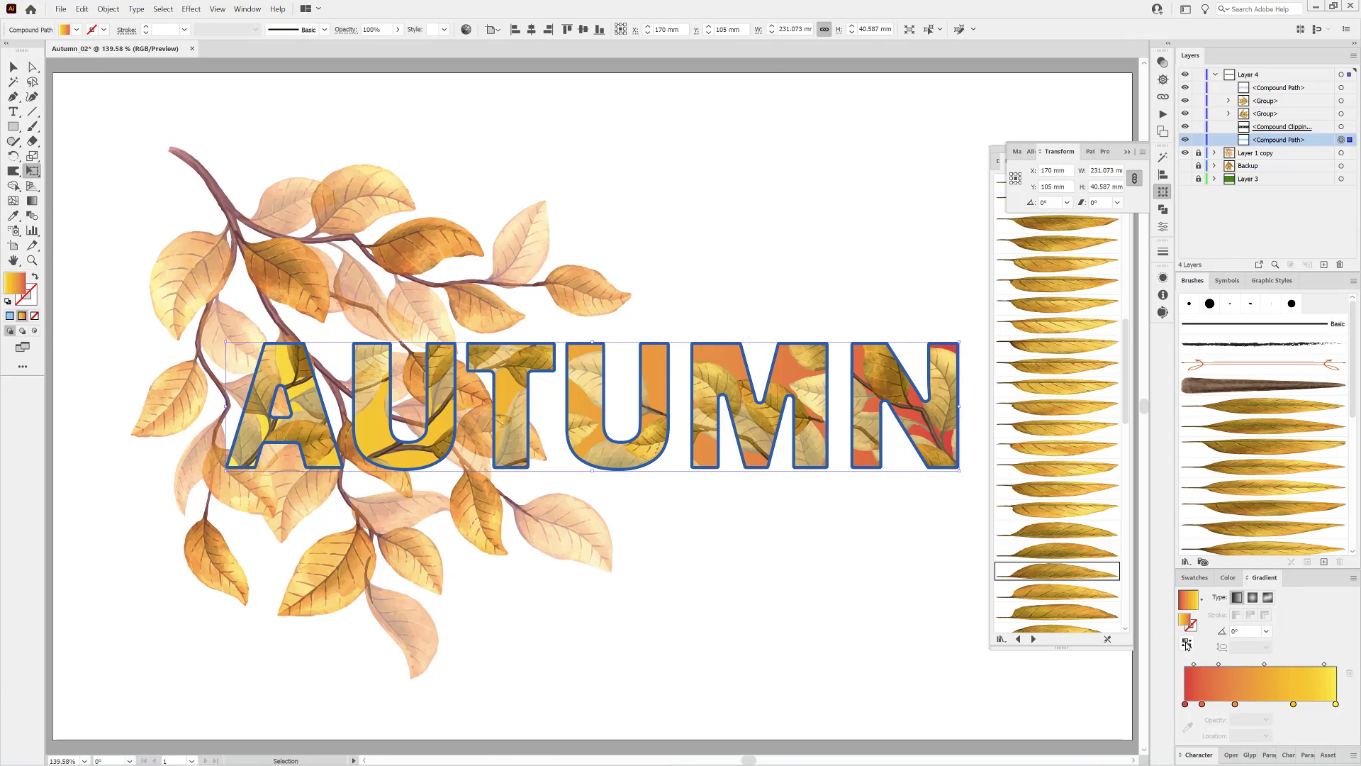
{"action": "left_click", "coordinate": [465, 30]}
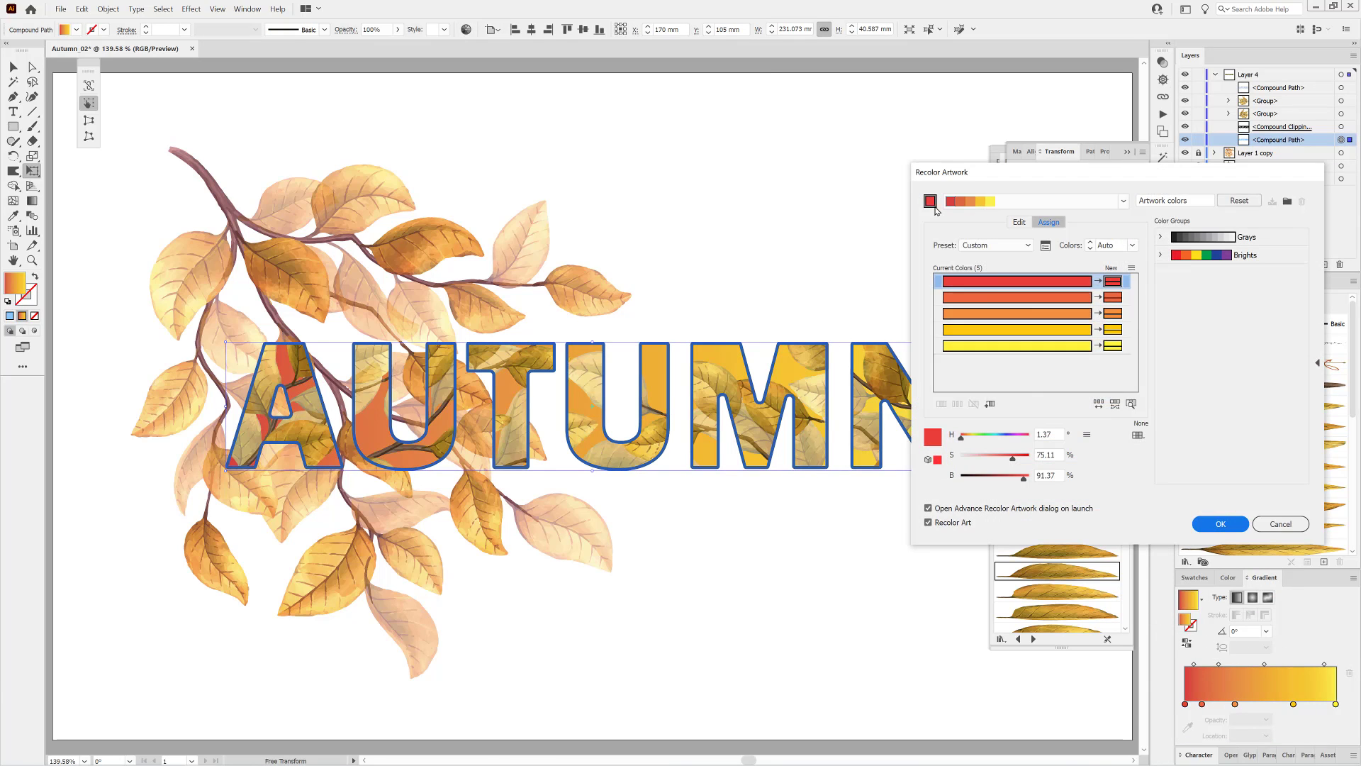
{"action": "left_click", "coordinate": [1019, 223]}
{"action": "left_click_drag", "start_coordinate": [963, 438], "coordinate": [1000, 444]}
{"action": "left_click", "coordinate": [1203, 525]}
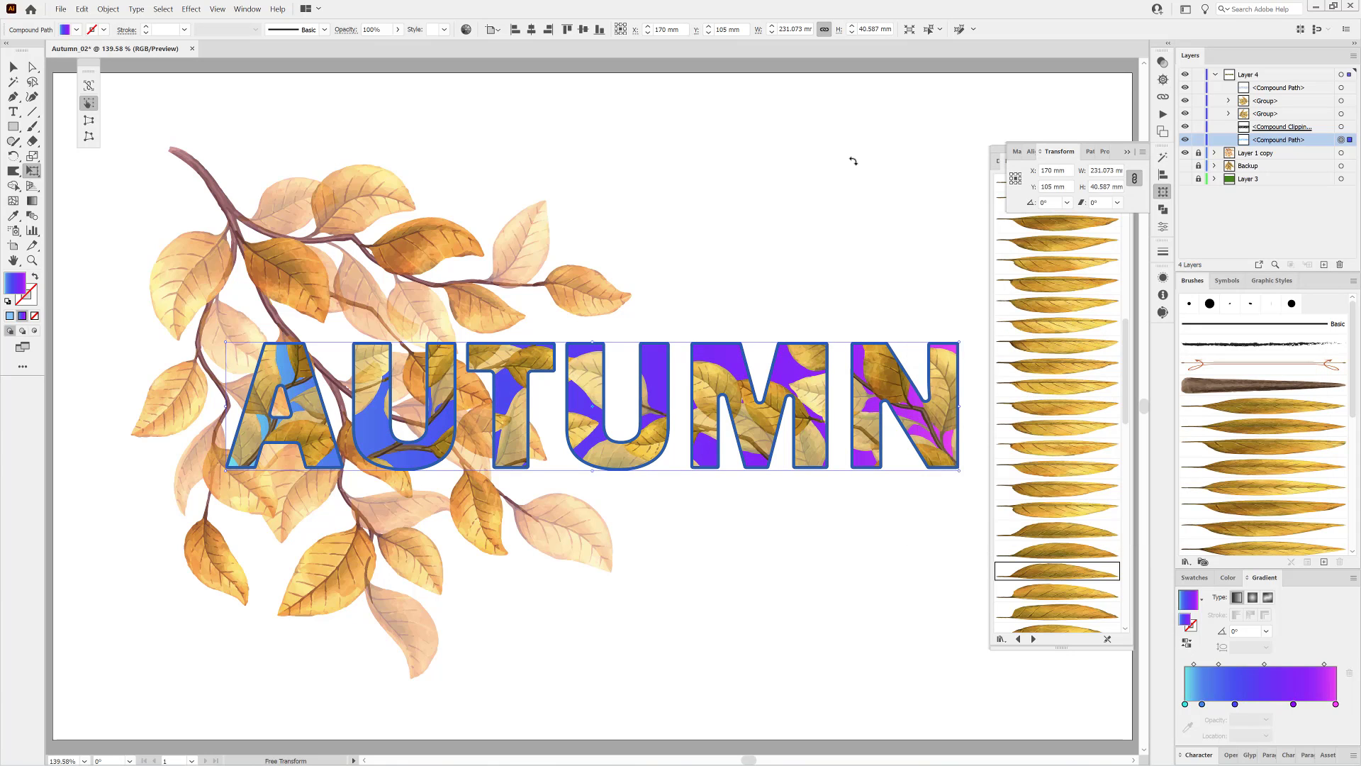
Hide Layer 1 copy and fine-tune the position of the branch clipped inside the first letters
{"action": "left_click", "coordinate": [954, 116], "text": "ctrl"}
{"action": "left_click", "coordinate": [1185, 153]}
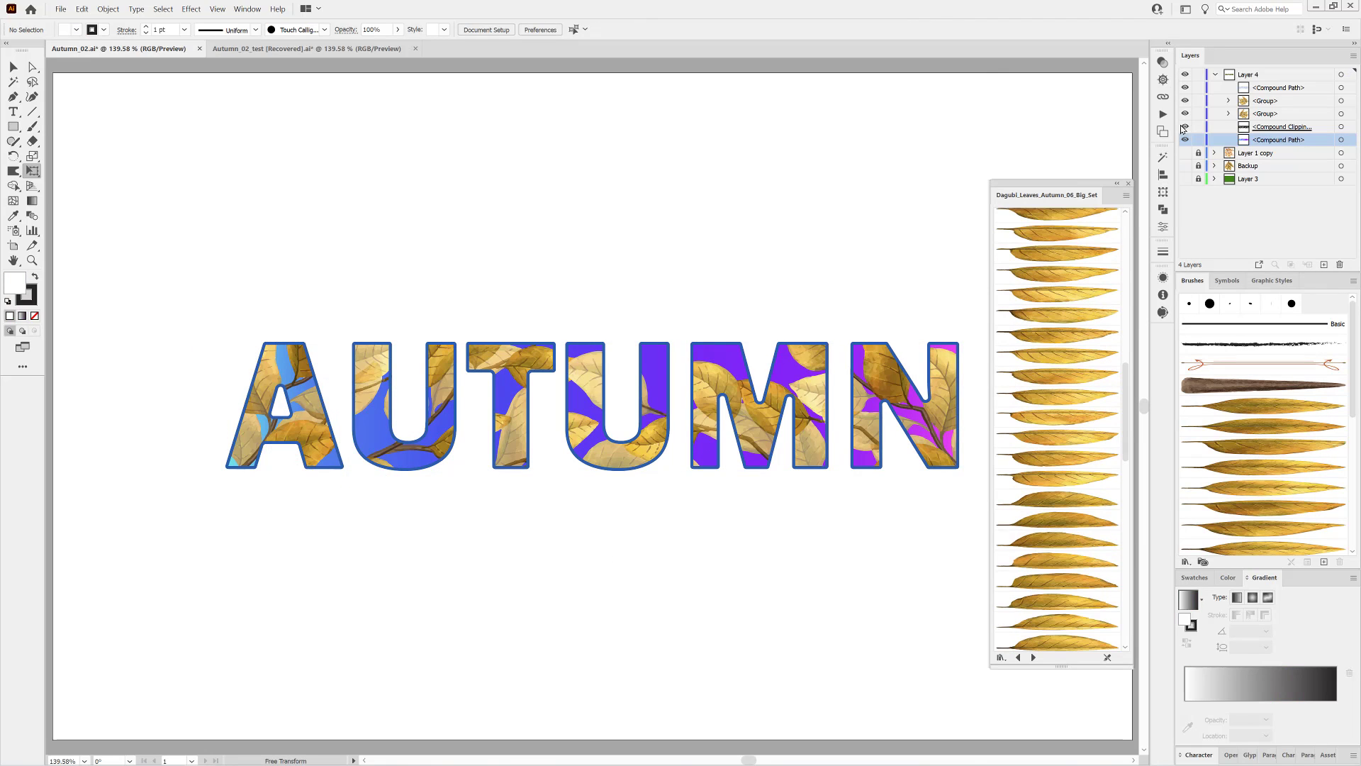
{"action": "left_click_drag", "start_coordinate": [437, 415], "coordinate": [447, 402]}
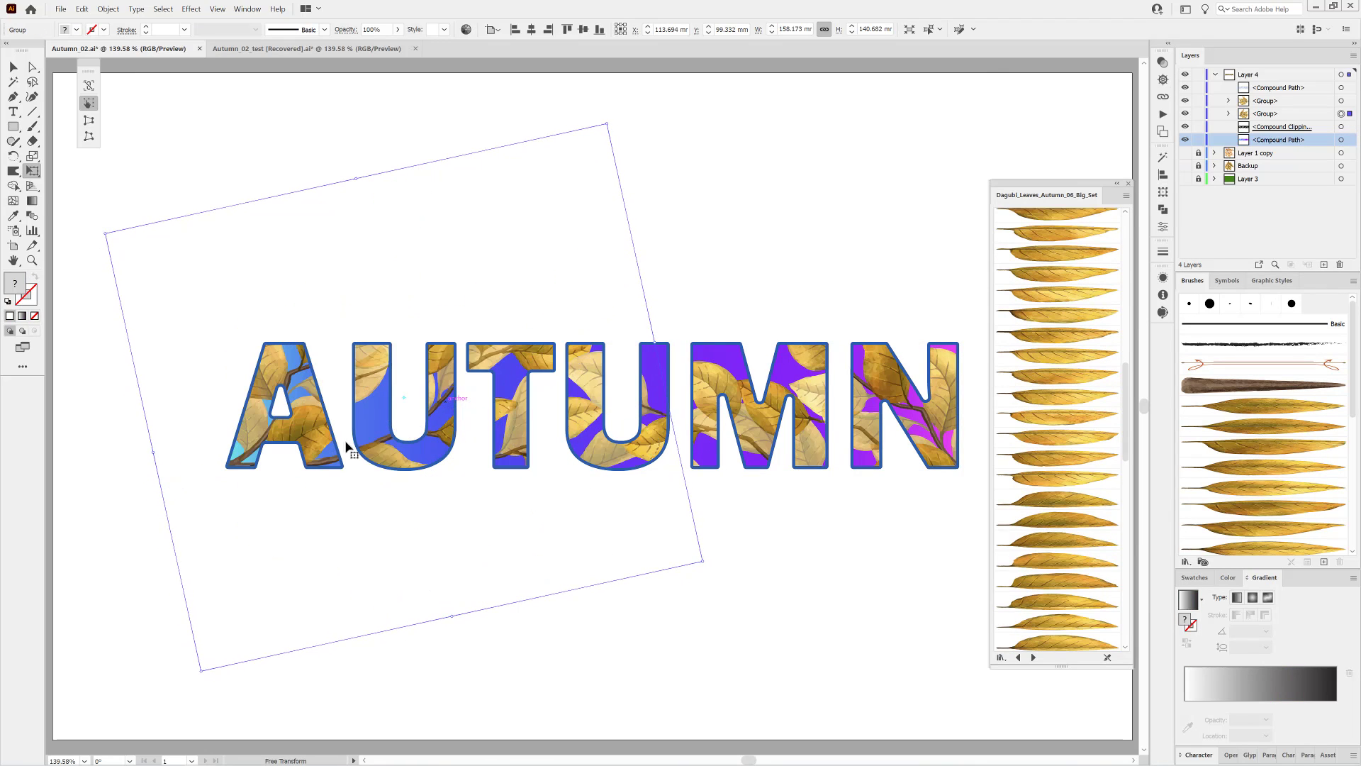
{"action": "left_click_drag", "start_coordinate": [436, 473], "coordinate": [426, 491]}
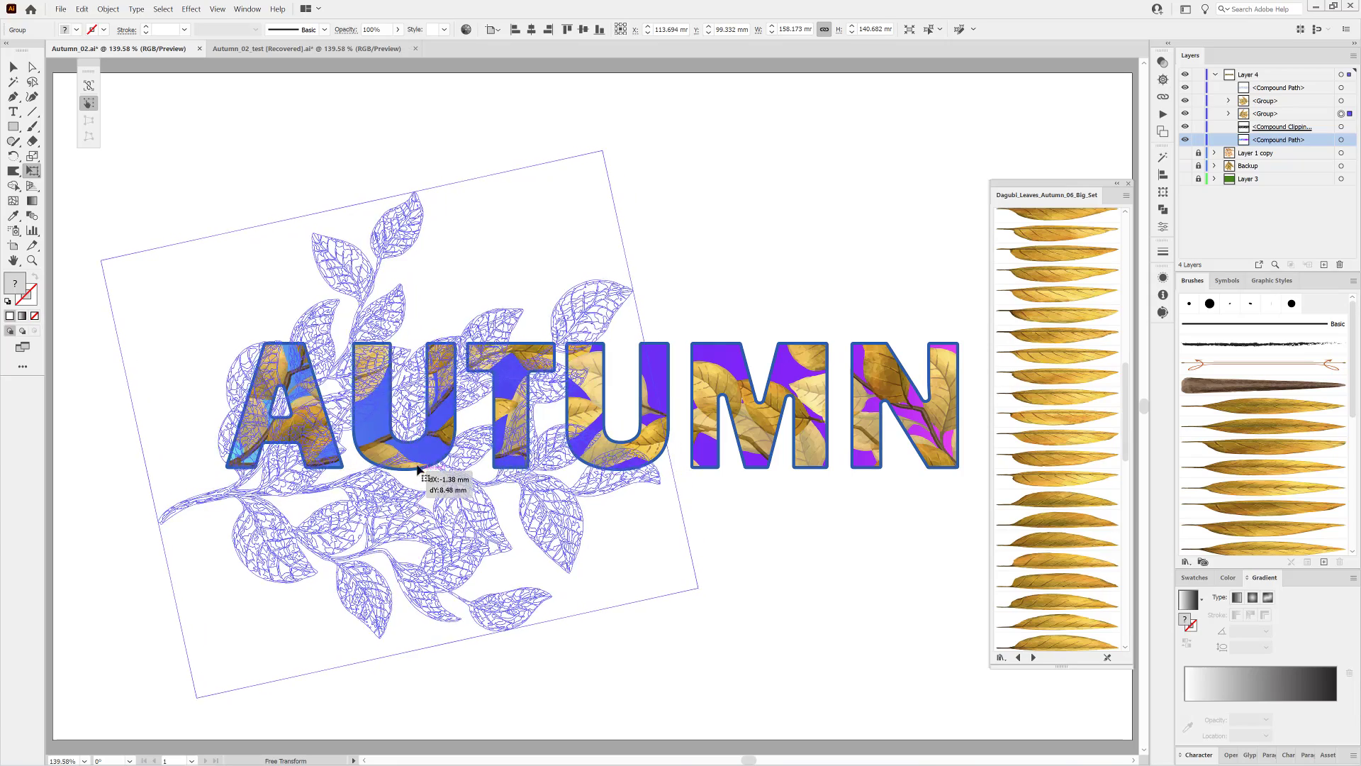
Rotate the second clipped branch slightly clockwise and shift it left and up inside the letters U, M and N
{"action": "left_click", "coordinate": [1340, 101]}
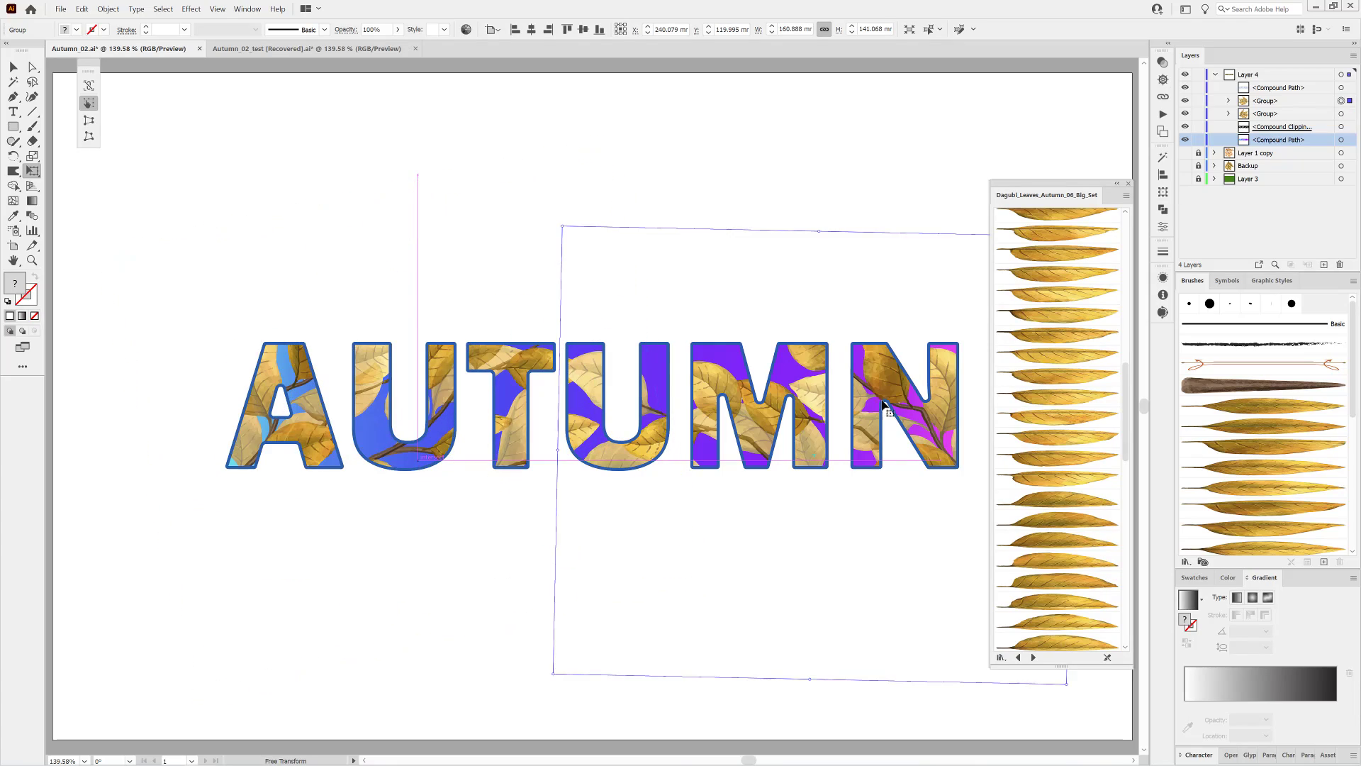
{"action": "left_click_drag", "start_coordinate": [558, 205], "coordinate": [568, 188]}
{"action": "left_click_drag", "start_coordinate": [870, 444], "coordinate": [826, 416]}
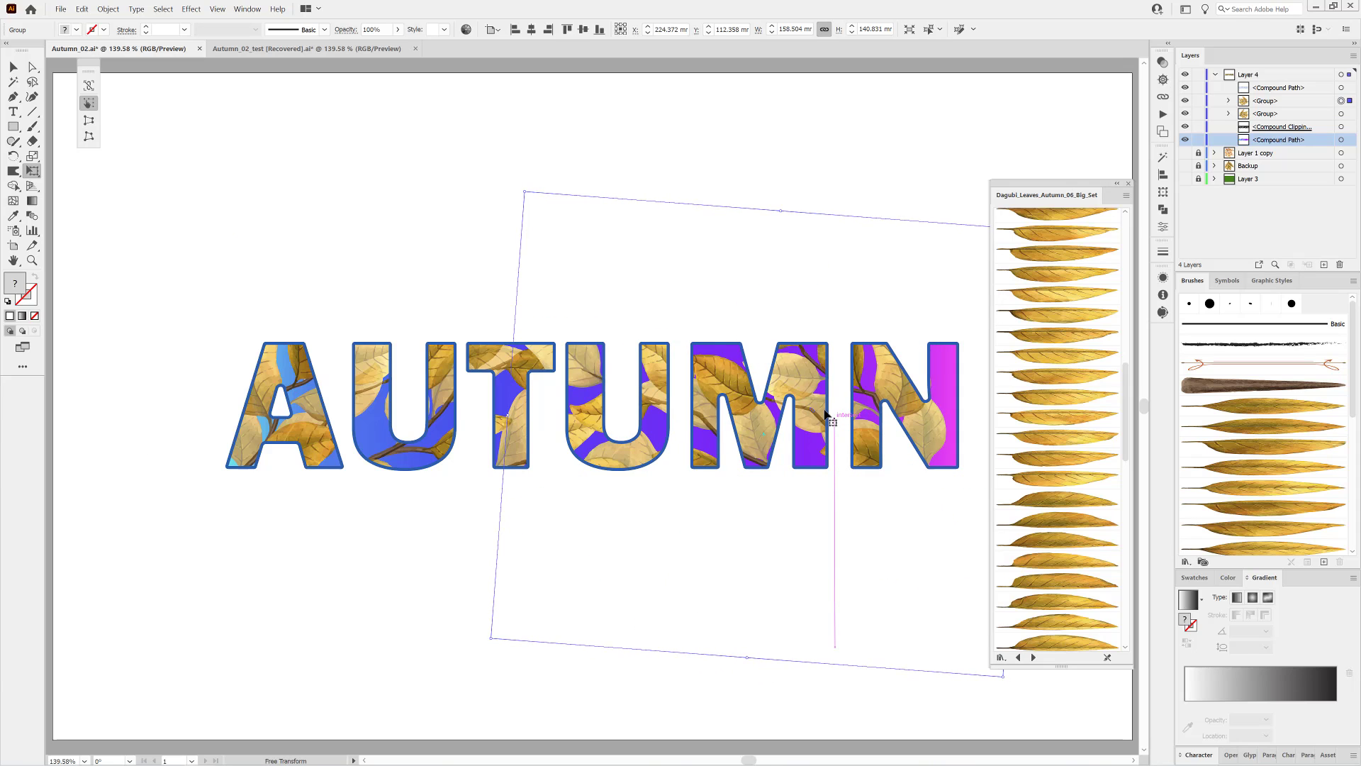
Collapse and lock Layer 4, and add a new layer above it
{"action": "left_click", "coordinate": [1215, 75]}
{"action": "key", "text": "ctrl+shift+a"}
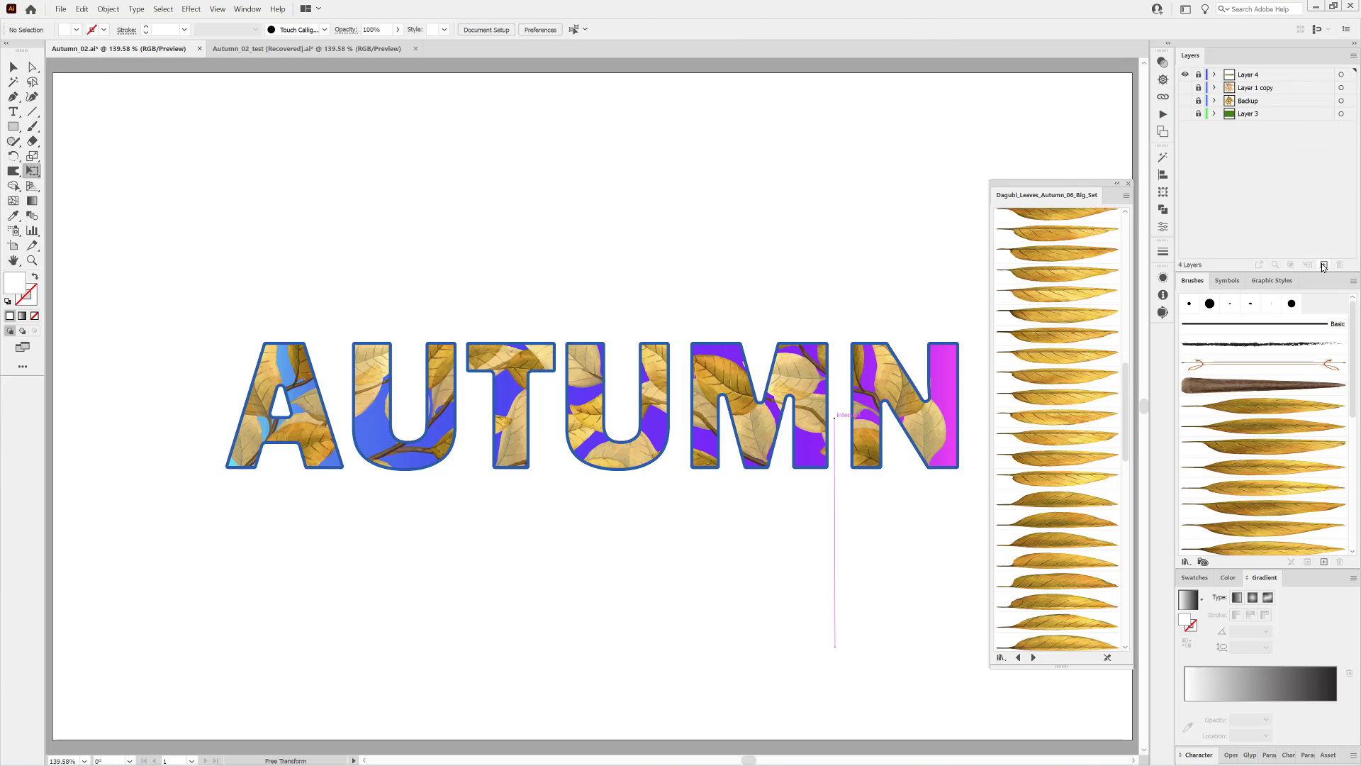
{"action": "left_click", "coordinate": [1323, 265]}
Load the Dagubi_Leaves_Autumn_05_Big_Set brushes and paint two red-brown leaves on the branch stems in the letter A
{"action": "key", "text": "b"}
{"action": "left_click", "coordinate": [1033, 657]}
{"action": "scroll", "coordinate": [1074, 489], "scroll_direction": "down", "scroll_amount": 3}
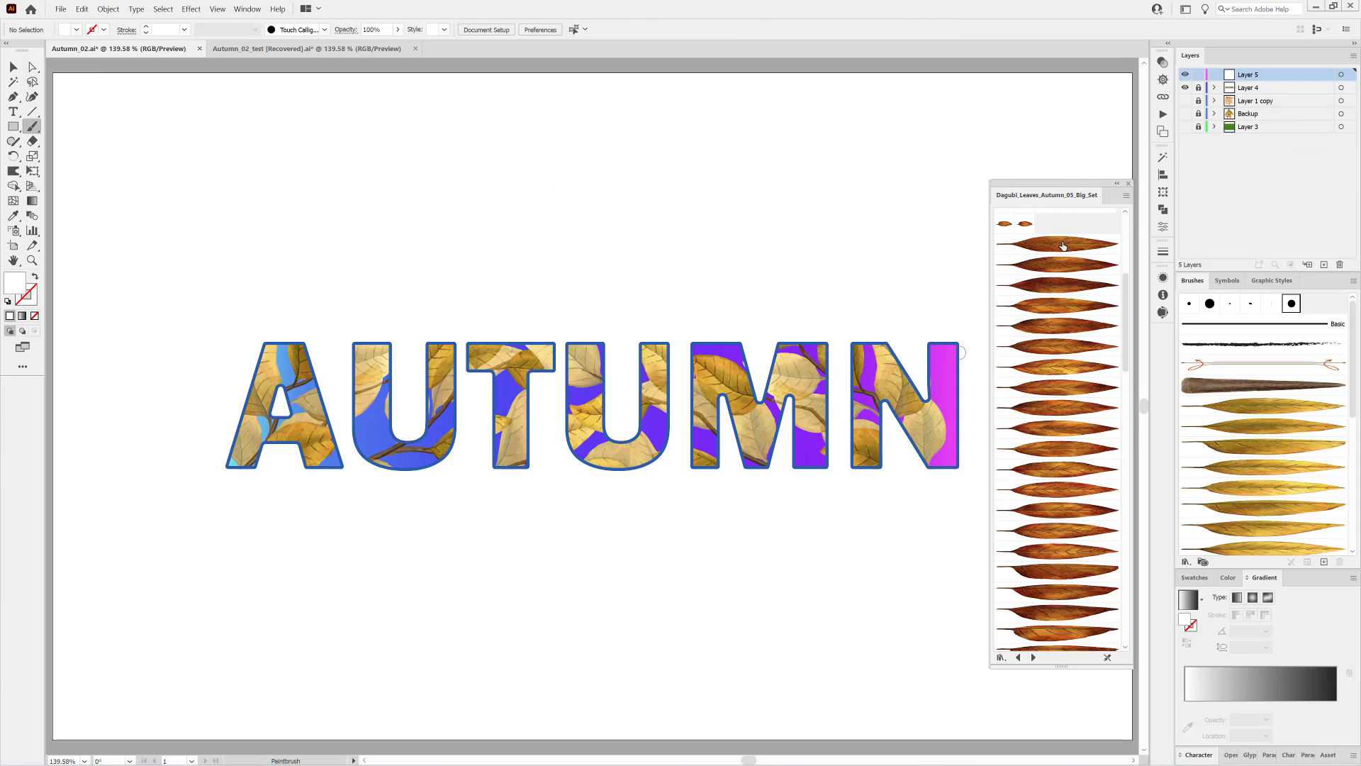
{"action": "left_click", "coordinate": [1057, 244]}
{"action": "scroll", "coordinate": [189, 422], "scroll_direction": "up", "scroll_amount": 5}
{"action": "left_click_drag", "start_coordinate": [494, 439], "coordinate": [484, 260]}
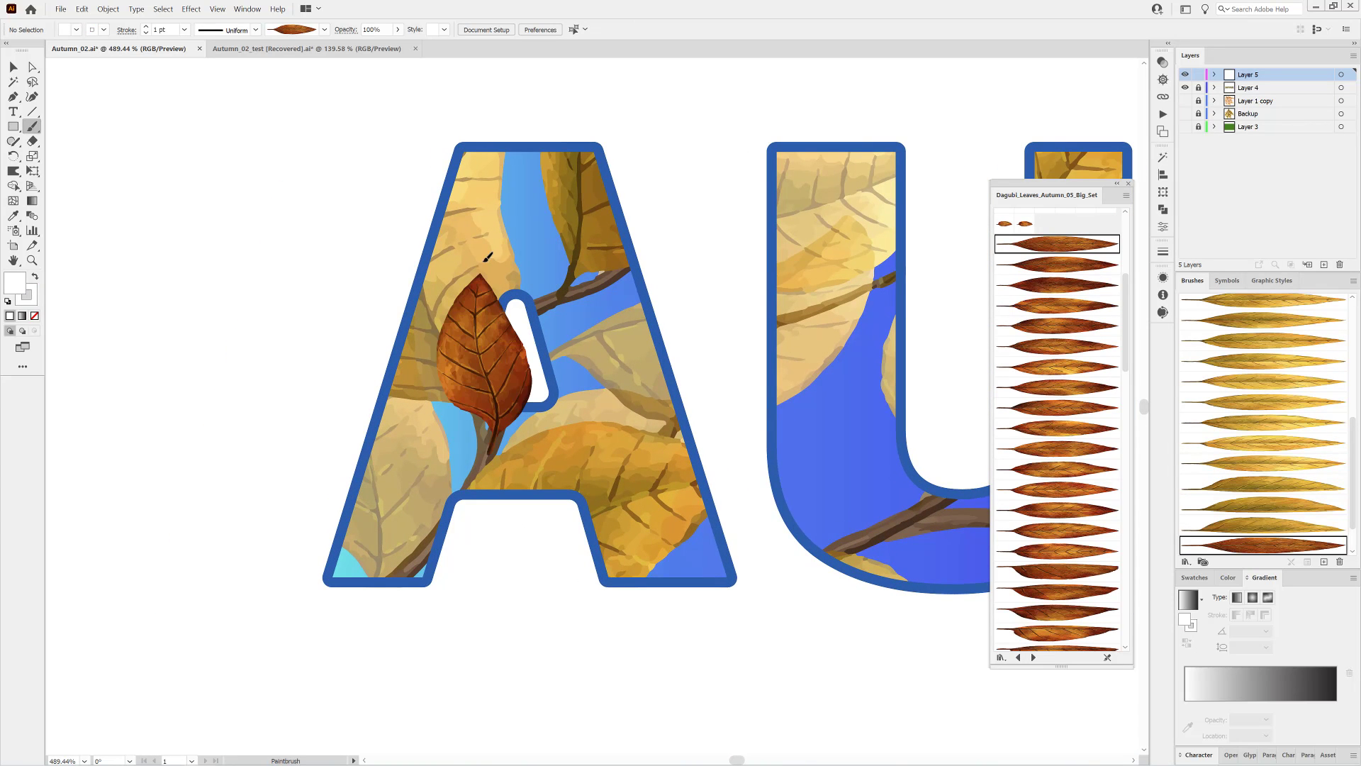
{"action": "left_click", "coordinate": [1015, 271]}
{"action": "left_click_drag", "start_coordinate": [575, 294], "coordinate": [729, 287]}
Paint two red-brown leaves with different leaf brushes on the branch stems in the first letter U
{"action": "left_click_drag", "start_coordinate": [780, 340], "coordinate": [401, 343]}
{"action": "left_click", "coordinate": [1019, 285]}
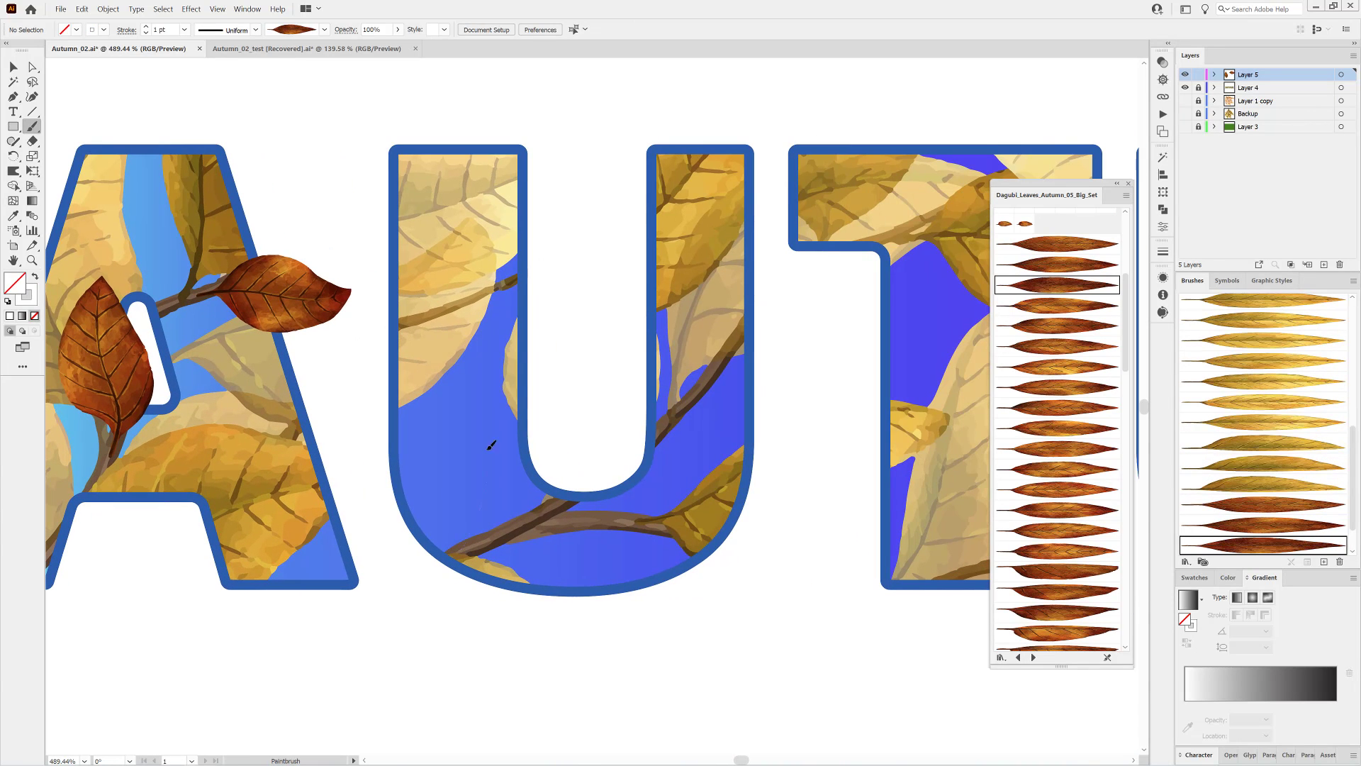
{"action": "left_click_drag", "start_coordinate": [462, 552], "coordinate": [537, 338]}
{"action": "left_click", "coordinate": [1029, 307]}
{"action": "left_click_drag", "start_coordinate": [686, 409], "coordinate": [824, 312]}
{"action": "left_click_drag", "start_coordinate": [831, 366], "coordinate": [566, 399]}
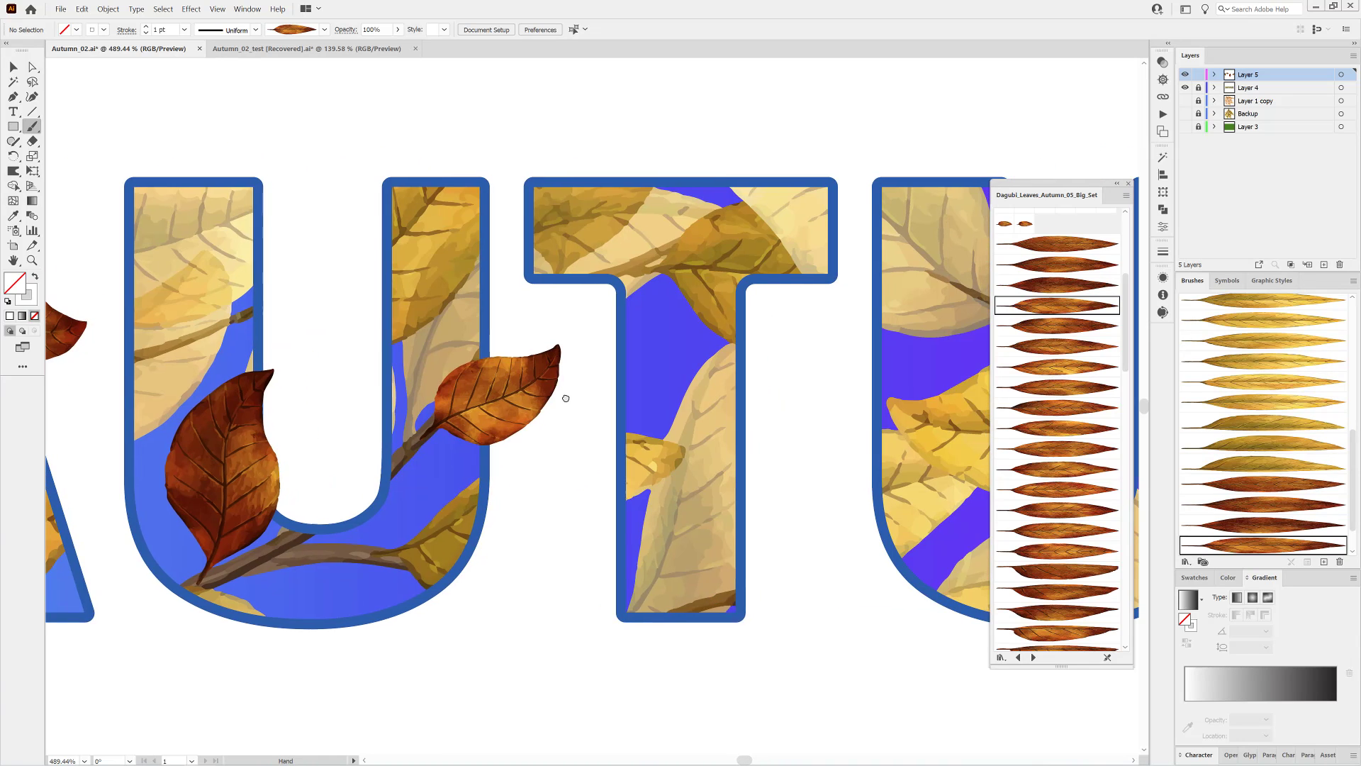
Paint two red-brown leaves with different leaf brushes on the letter T, one over the crossbar and one at the foot
{"action": "left_click", "coordinate": [1057, 325]}
{"action": "left_click_drag", "start_coordinate": [623, 268], "coordinate": [657, 173]}
{"action": "left_click", "coordinate": [1057, 345]}
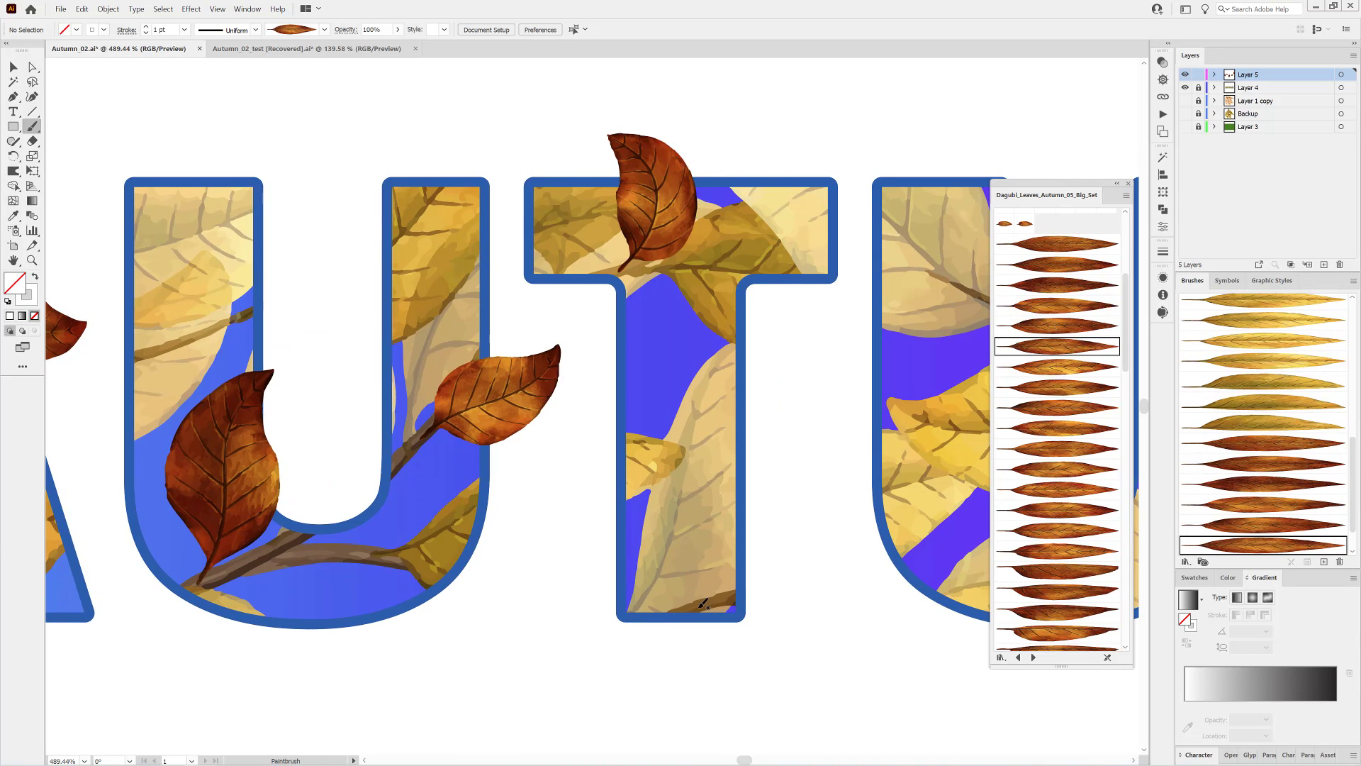
{"action": "mouse_move", "coordinate": [704, 604]}
{"action": "left_mouse_down"}
{"action": "mouse_move", "coordinate": [850, 546]}
{"action": "mouse_move", "coordinate": [412, 583]}
{"action": "left_mouse_up"}
Paint two red-brown leaves with different leaf brushes on the second letter U, one at its upper left stem and one across its opening
{"action": "left_click", "coordinate": [1057, 366]}
{"action": "left_click_drag", "start_coordinate": [550, 362], "coordinate": [494, 202]}
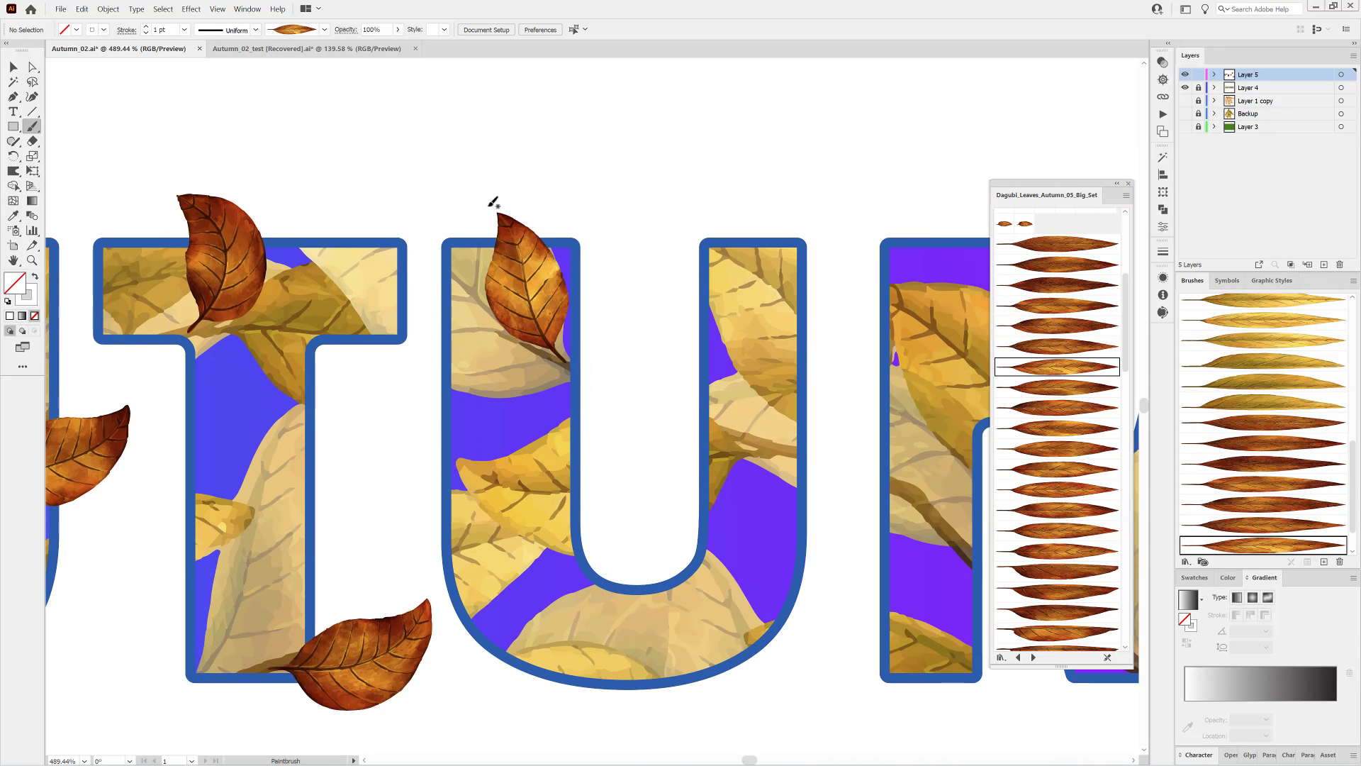
{"action": "left_click", "coordinate": [1077, 389]}
{"action": "mouse_move", "coordinate": [778, 441]}
{"action": "left_mouse_down"}
{"action": "mouse_move", "coordinate": [635, 465]}
{"action": "mouse_move", "coordinate": [580, 505]}
{"action": "left_mouse_up"}
{"action": "left_click_drag", "start_coordinate": [739, 550], "coordinate": [234, 495]}
Paint two red-brown leaves with different leaf brushes on the letter M, one at the lower middle and one at the upper right
{"action": "left_click", "coordinate": [1038, 405]}
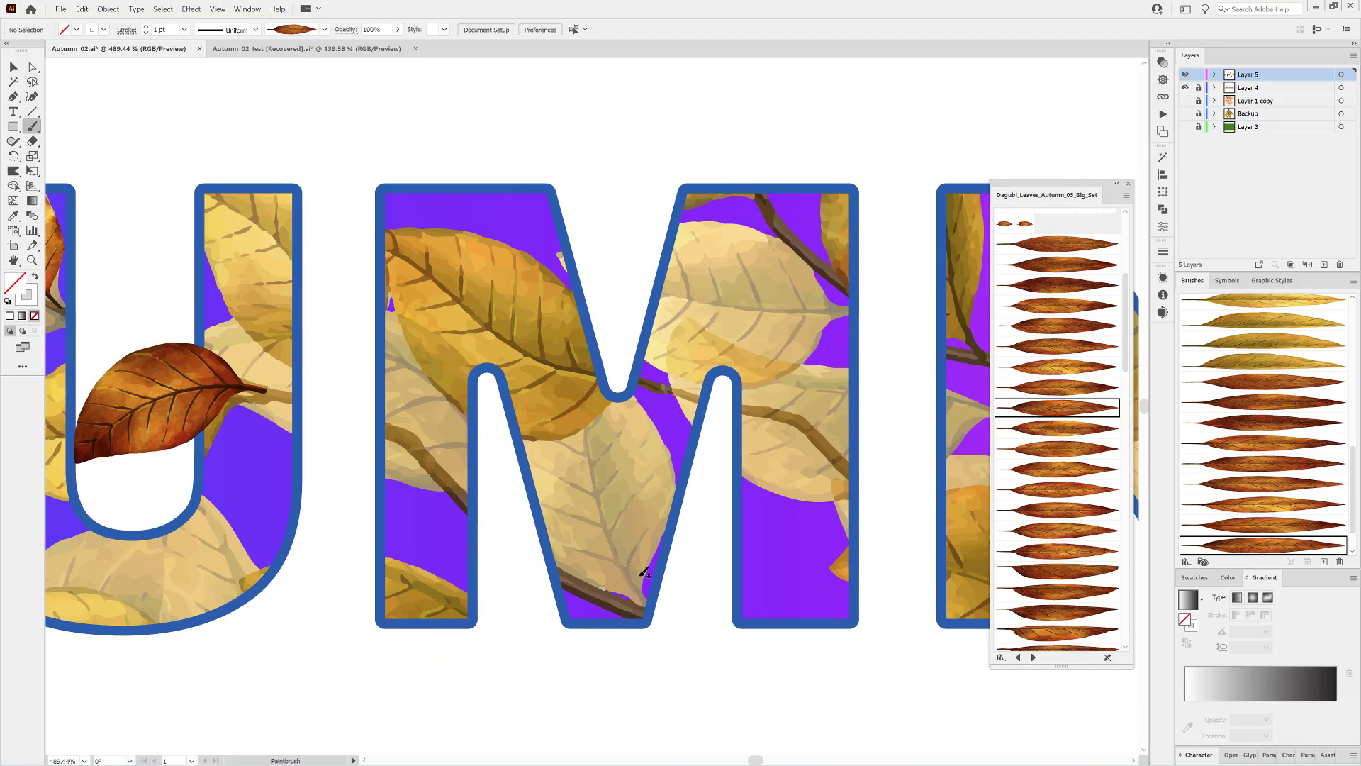
{"action": "left_click_drag", "start_coordinate": [414, 647], "coordinate": [411, 648]}
{"action": "left_click", "coordinate": [1076, 431]}
{"action": "left_click_drag", "start_coordinate": [802, 247], "coordinate": [734, 112]}
{"action": "left_click_drag", "start_coordinate": [851, 454], "coordinate": [340, 454]}
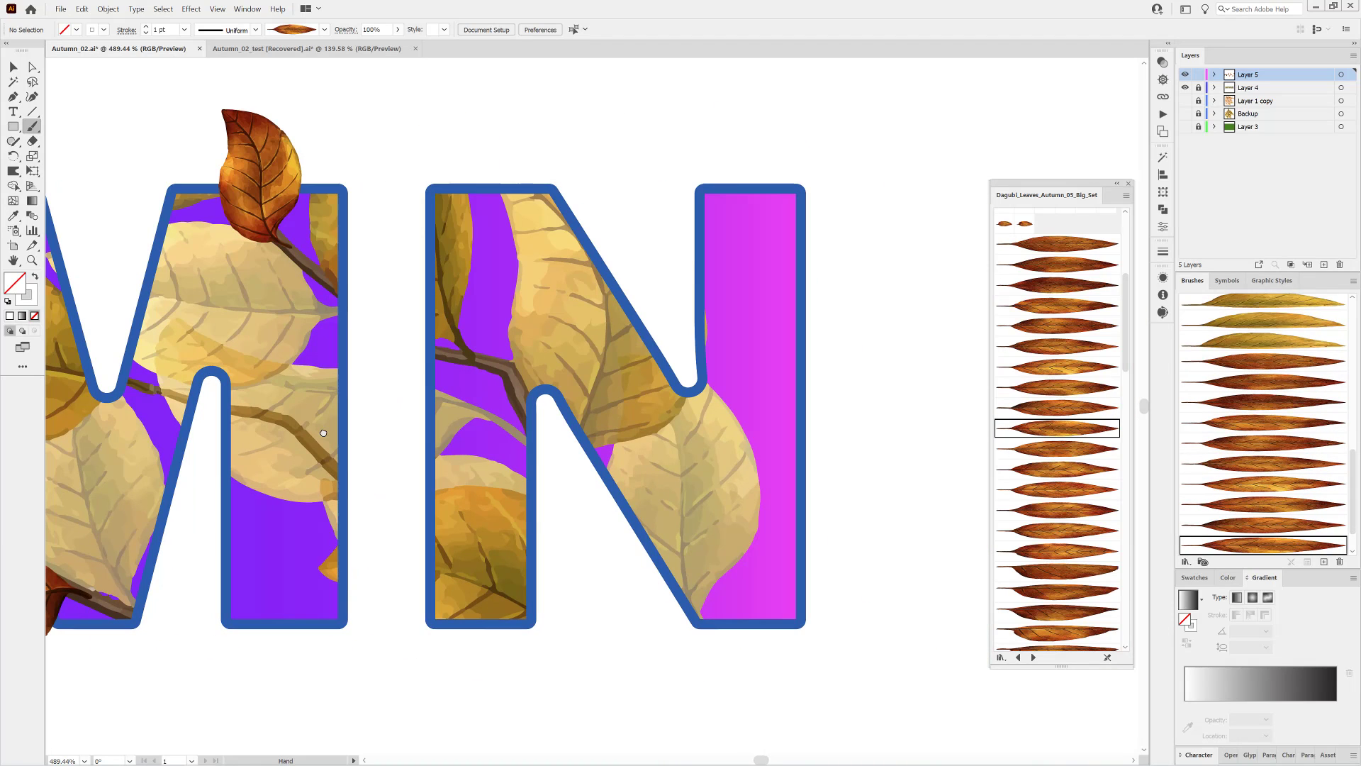
Paint two red-brown leaves with different leaf brushes on the branch stems at the left side of the letter N
{"action": "left_click", "coordinate": [1063, 449]}
{"action": "left_click_drag", "start_coordinate": [496, 356], "coordinate": [522, 137]}
{"action": "left_click", "coordinate": [1093, 471]}
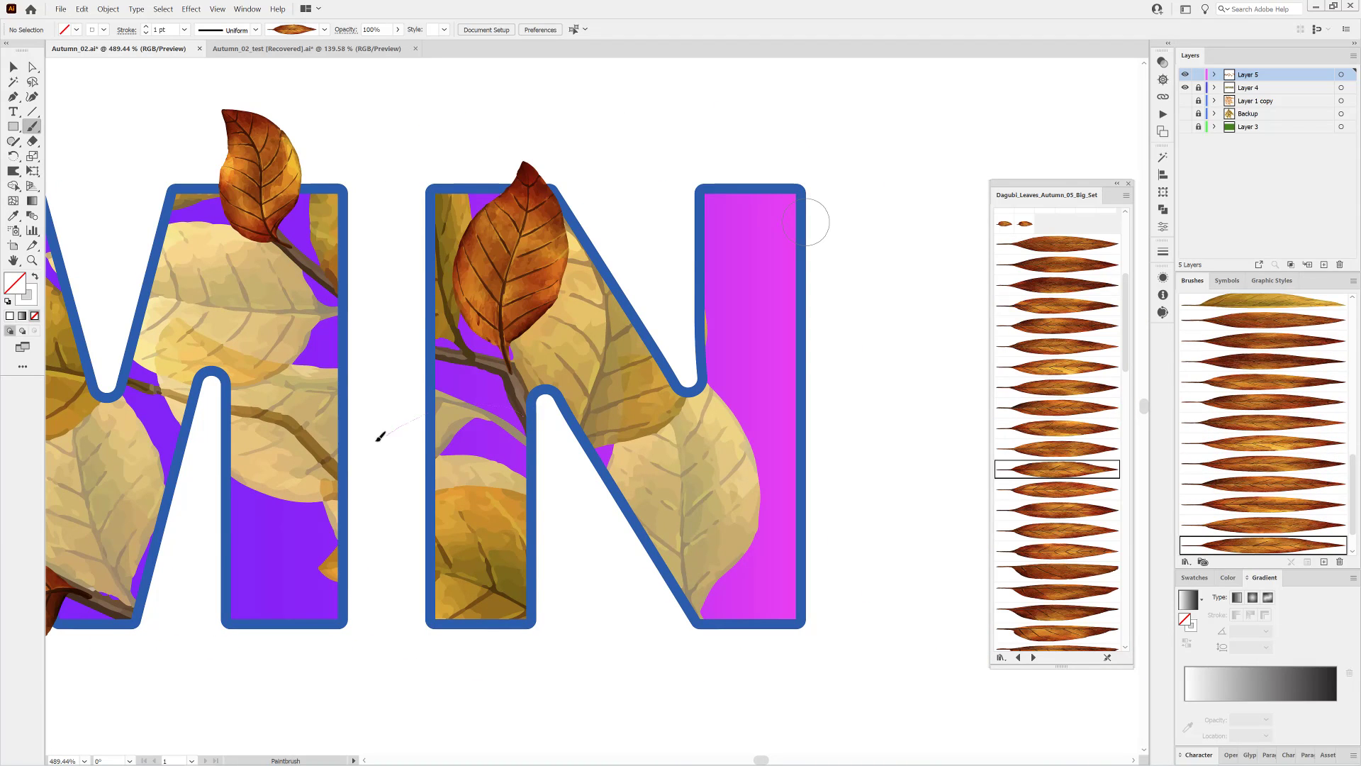
{"action": "key", "text": "ctrl+0"}
Restyle the left leaf in the A and the large leaf in the first U with green Dagubi_Leaves_Autumn_03_Big_Set brushes
{"action": "left_click", "coordinate": [1033, 657]}
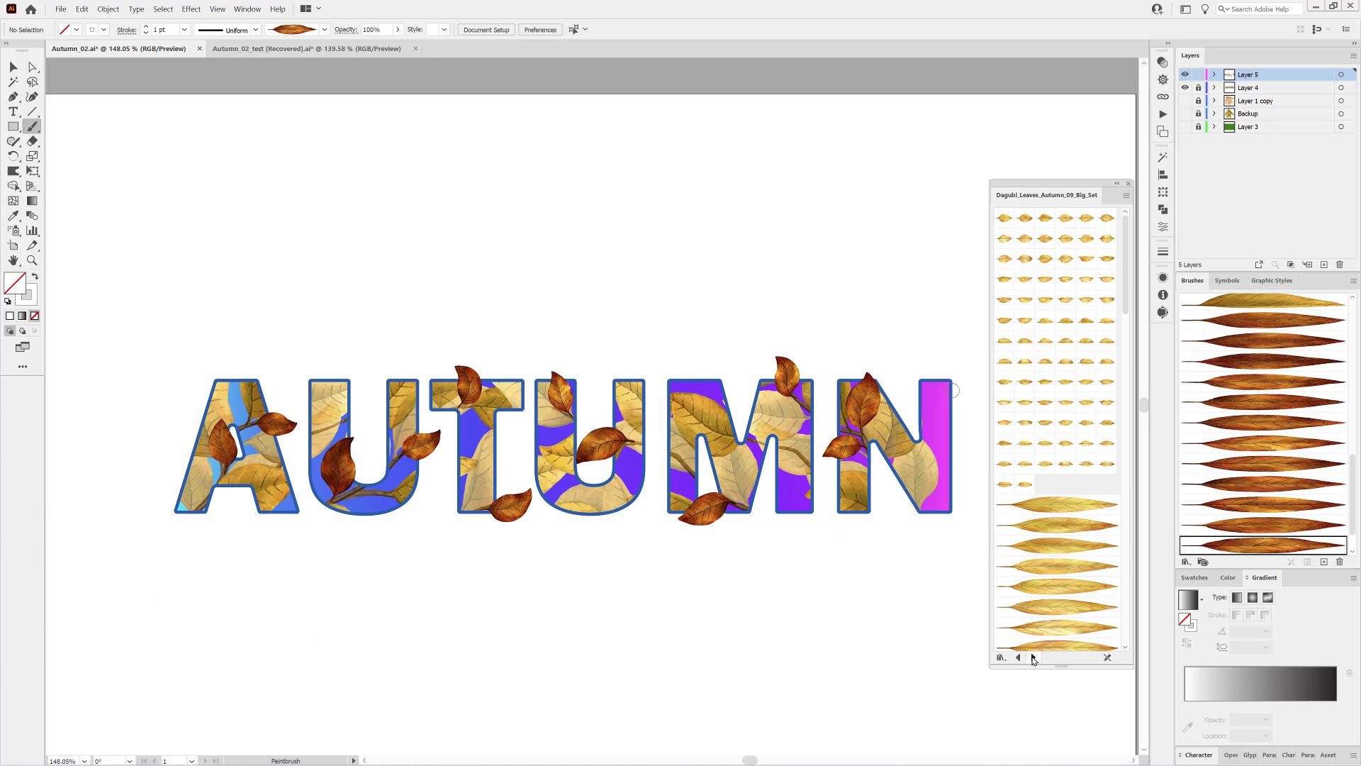
{"action": "left_click", "coordinate": [1033, 657]}
{"action": "left_click", "coordinate": [1033, 657]}
{"action": "left_click", "coordinate": [1064, 474]}
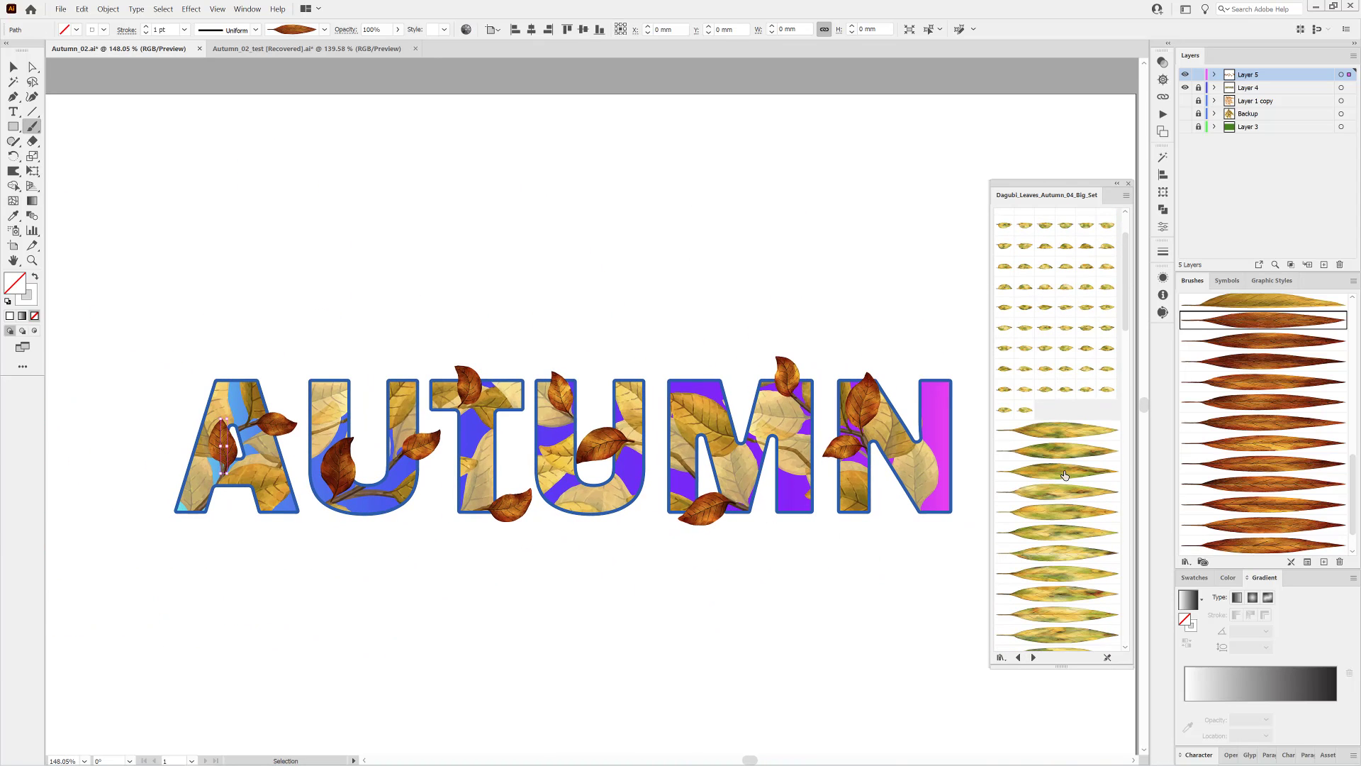
{"action": "left_click", "coordinate": [1056, 430]}
{"action": "left_click", "coordinate": [1018, 658]}
{"action": "left_click", "coordinate": [1072, 394]}
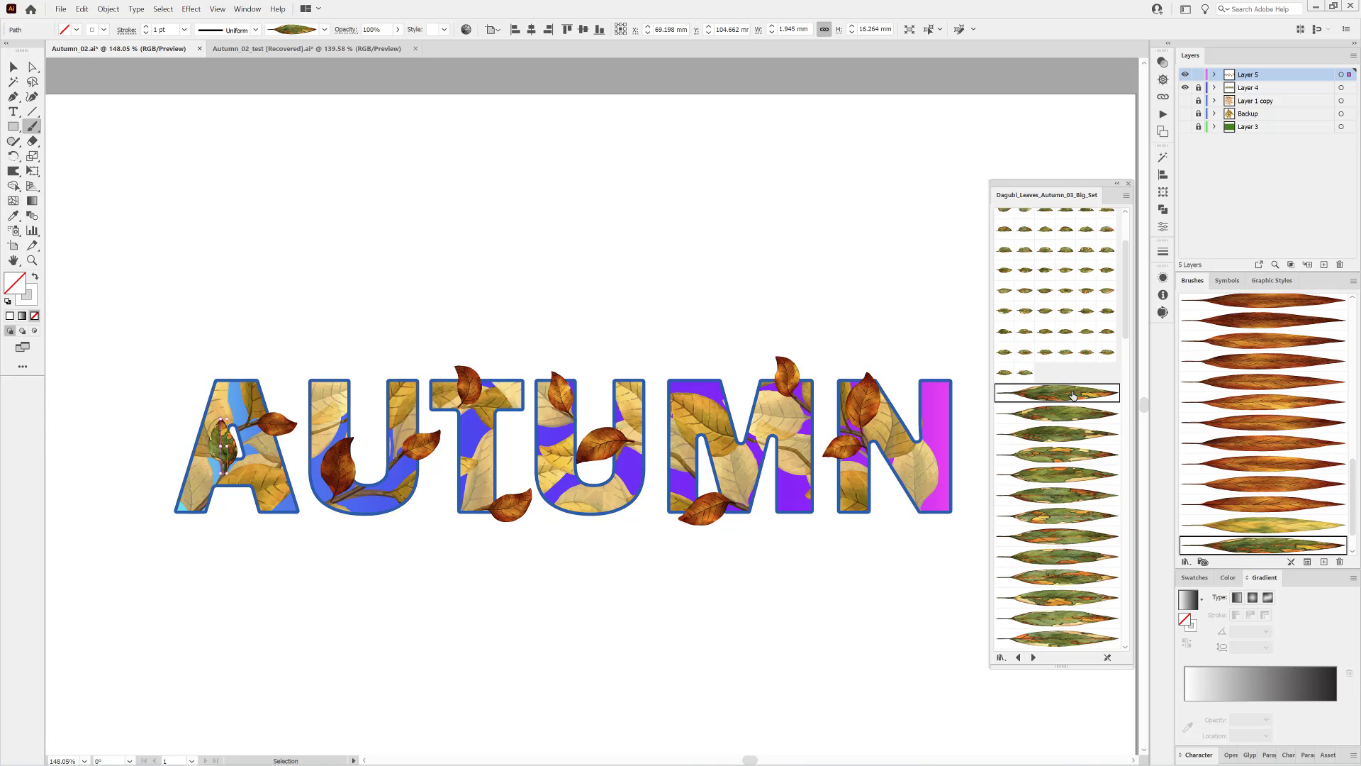
{"action": "left_click", "coordinate": [355, 474], "text": "ctrl"}
{"action": "left_click", "coordinate": [1063, 475]}
Restyle the upper leaf on the T and the leaf across the second U with yellow-green Dagubi_Leaves_Autumn_04_Big_Set brushes
{"action": "left_click", "coordinate": [467, 388], "text": "ctrl"}
{"action": "left_click", "coordinate": [1019, 657]}
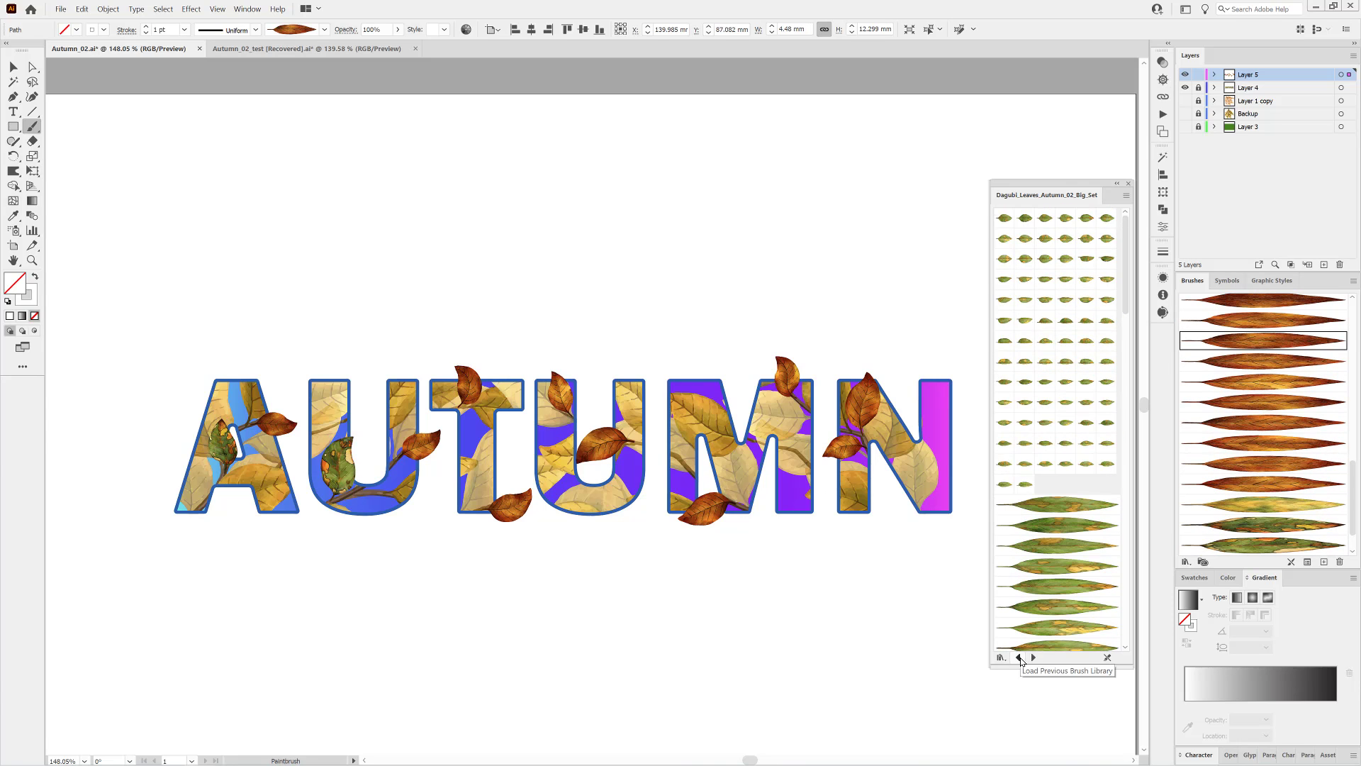
{"action": "left_click", "coordinate": [1019, 658]}
{"action": "left_click", "coordinate": [1033, 657]}
{"action": "scroll", "coordinate": [1083, 507], "scroll_direction": "down", "scroll_amount": 3}
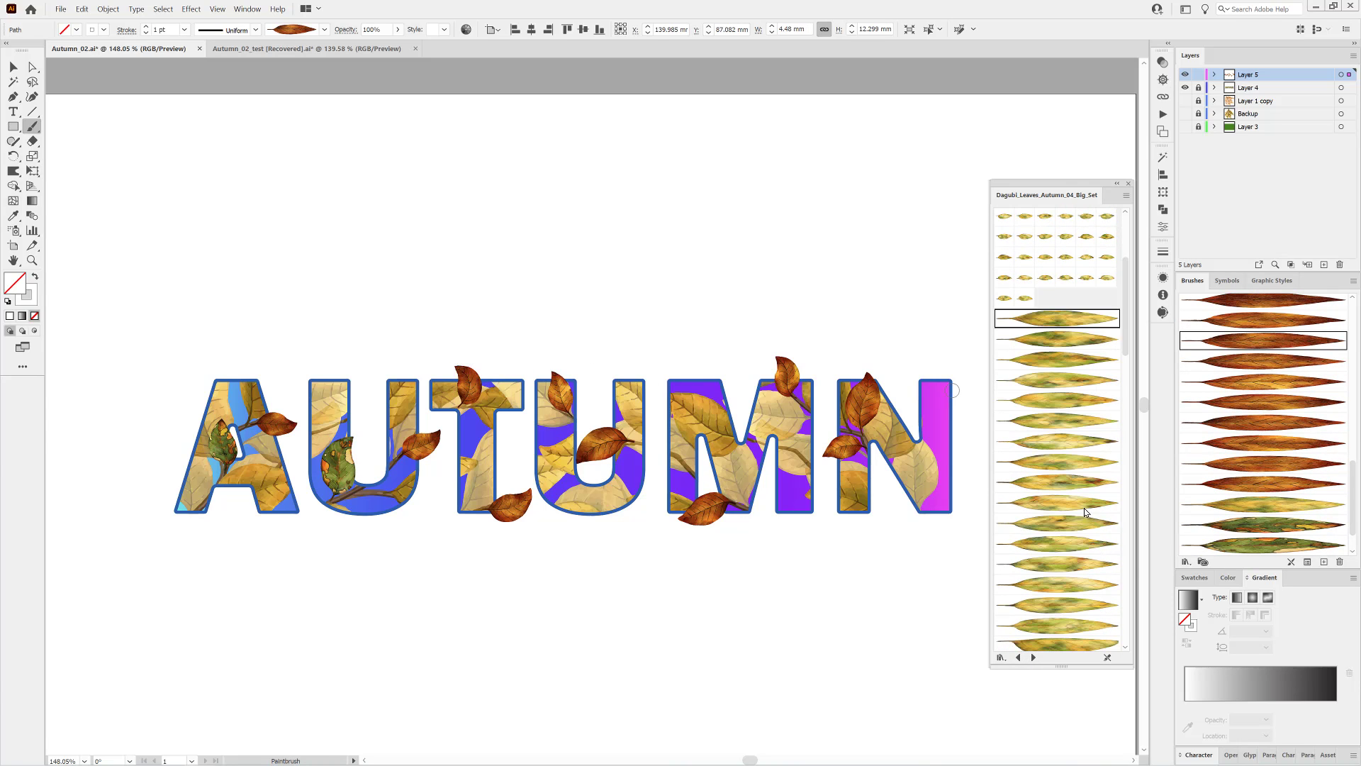
{"action": "left_click", "coordinate": [1082, 522]}
{"action": "left_click", "coordinate": [603, 446], "text": "ctrl"}
{"action": "left_click", "coordinate": [1050, 565]}
Restyle the upper leaf on the M and the small leaf left of the N with yellow-green Dagubi_Leaves_Autumn_04_Big_Set brushes
{"action": "left_click", "coordinate": [787, 377], "text": "ctrl"}
{"action": "scroll", "coordinate": [1010, 439], "scroll_direction": "down", "scroll_amount": 3}
{"action": "left_click", "coordinate": [1042, 492]}
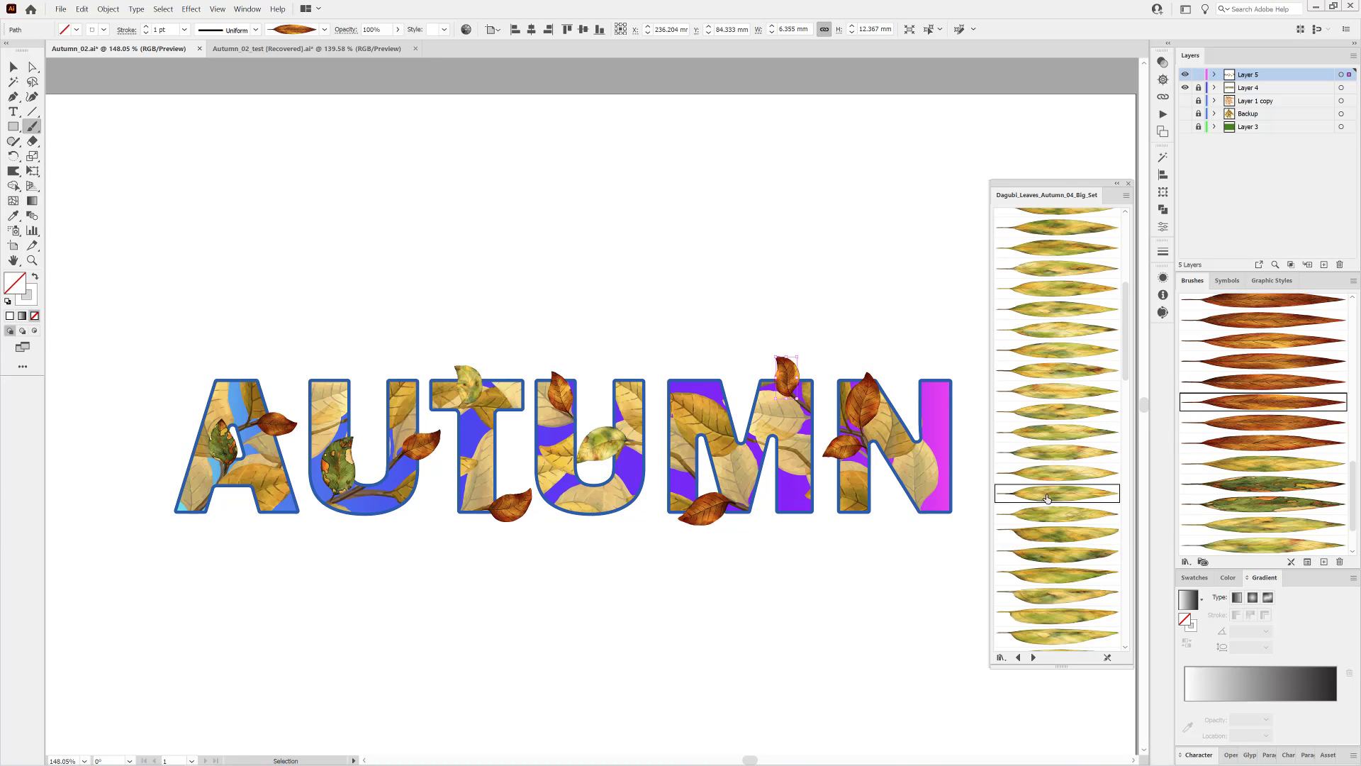
{"action": "left_click", "coordinate": [843, 447], "text": "ctrl"}
{"action": "left_click", "coordinate": [1042, 452]}
{"action": "left_click", "coordinate": [817, 223], "text": "ctrl"}
Show the Layer 1 copy branch behind the lettering and close the leaf brush library
{"action": "left_click", "coordinate": [1184, 101]}
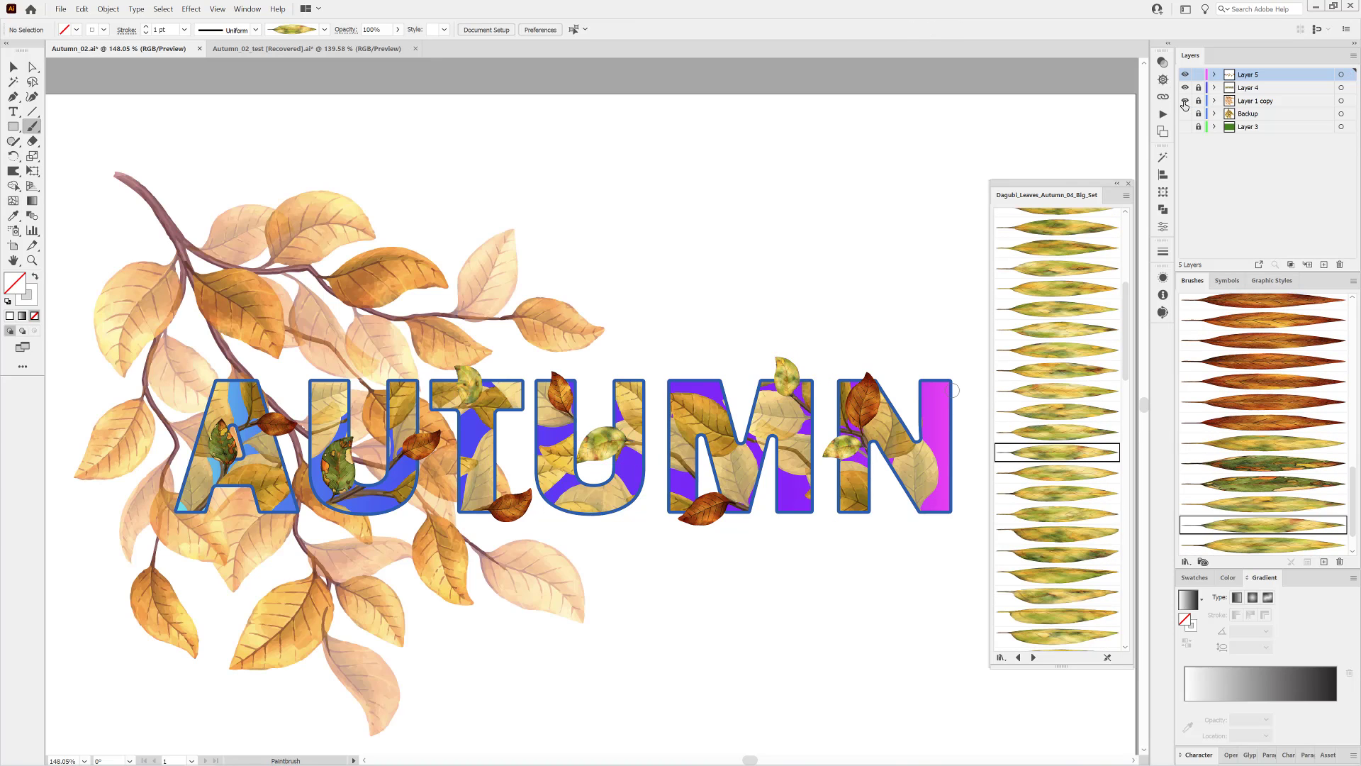
{"action": "key", "text": "ctrl+0"}
{"action": "left_click", "coordinate": [1128, 184]}
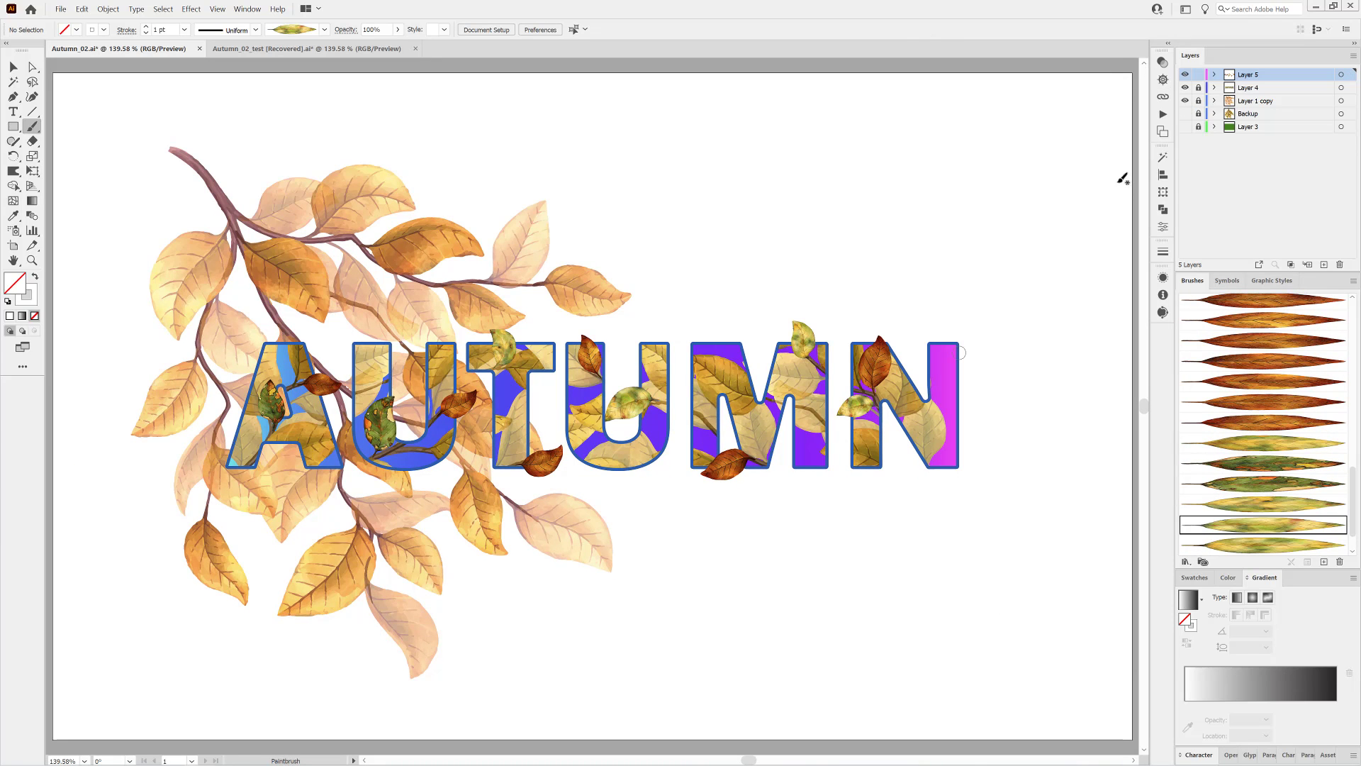
Unlock and expand Layer 4, and fill its bottom compound path with the yellow-to-red gradient
{"action": "left_click", "coordinate": [1198, 87]}
{"action": "left_click", "coordinate": [1214, 87]}
{"action": "left_click", "coordinate": [1340, 152]}
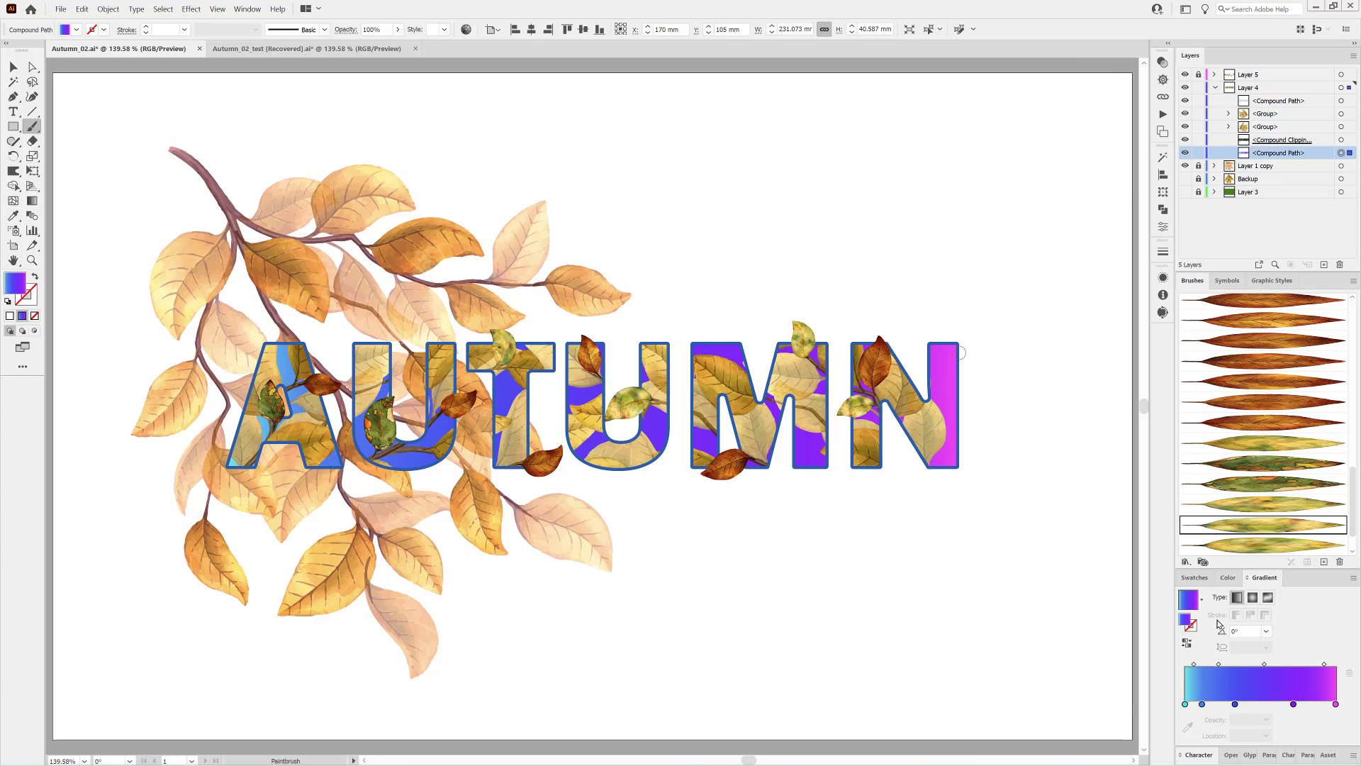
{"action": "left_click", "coordinate": [1202, 599]}
{"action": "left_click", "coordinate": [1131, 650]}
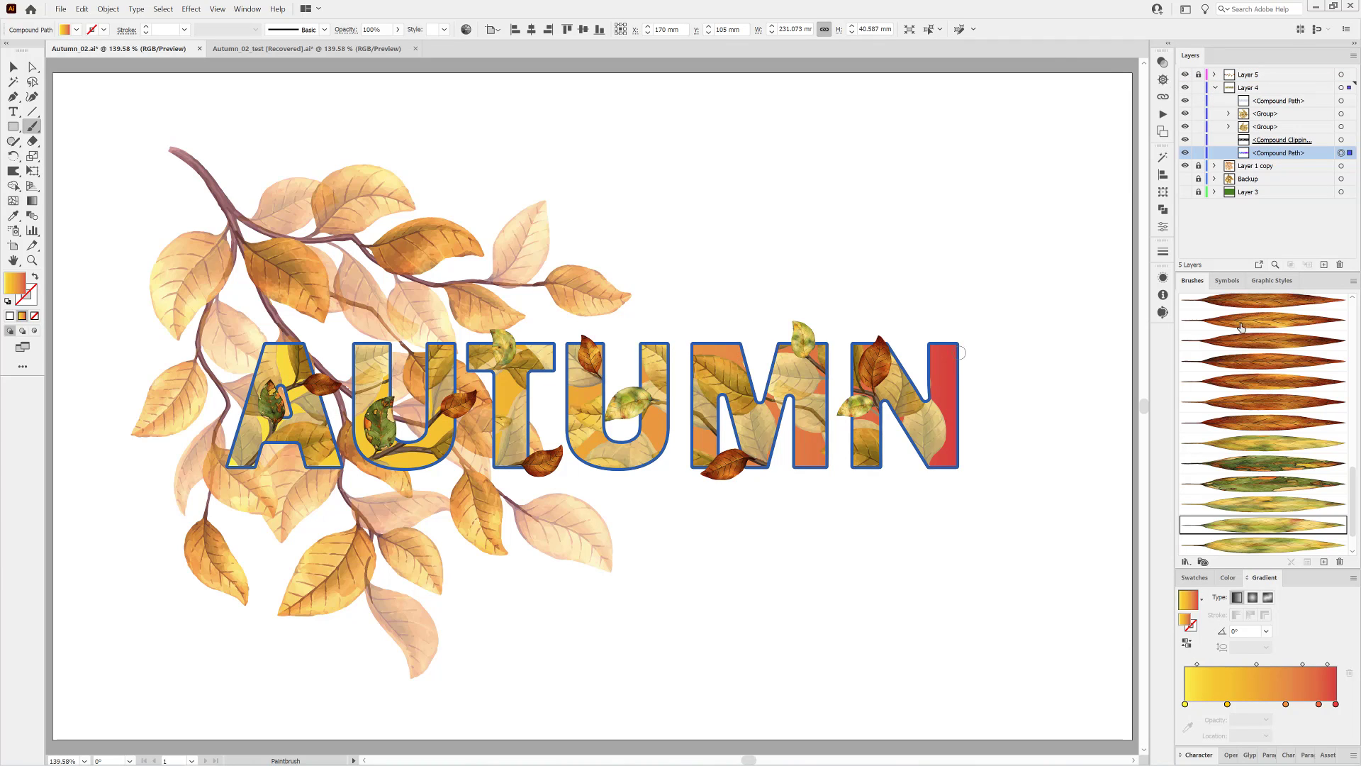
Recolor the stroke of the lettering outline in Layer 4 with the magenta-purple swatch
{"action": "left_click", "coordinate": [1341, 100]}
{"action": "key", "text": "x"}
{"action": "left_click", "coordinate": [1195, 577]}
{"action": "left_click", "coordinate": [1269, 625]}
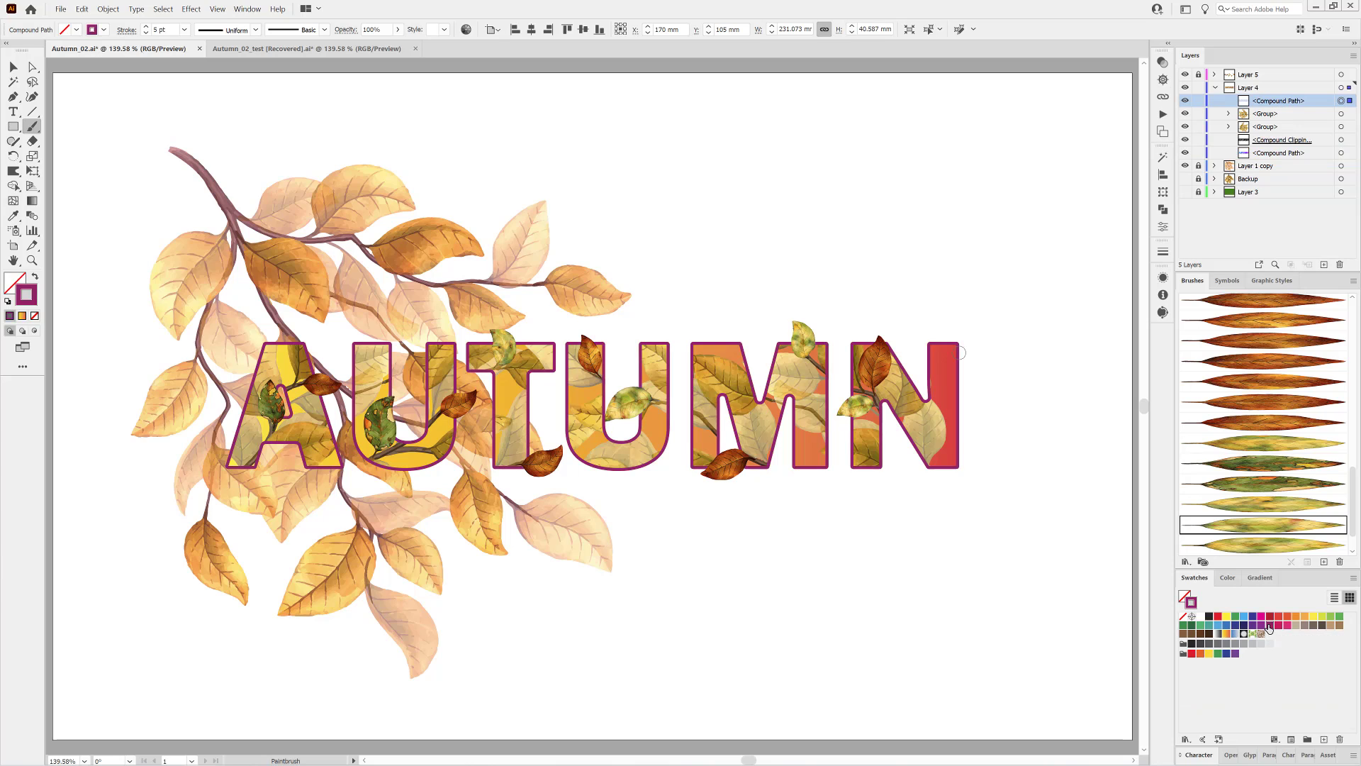
{"action": "left_click", "coordinate": [998, 644], "text": "ctrl"}
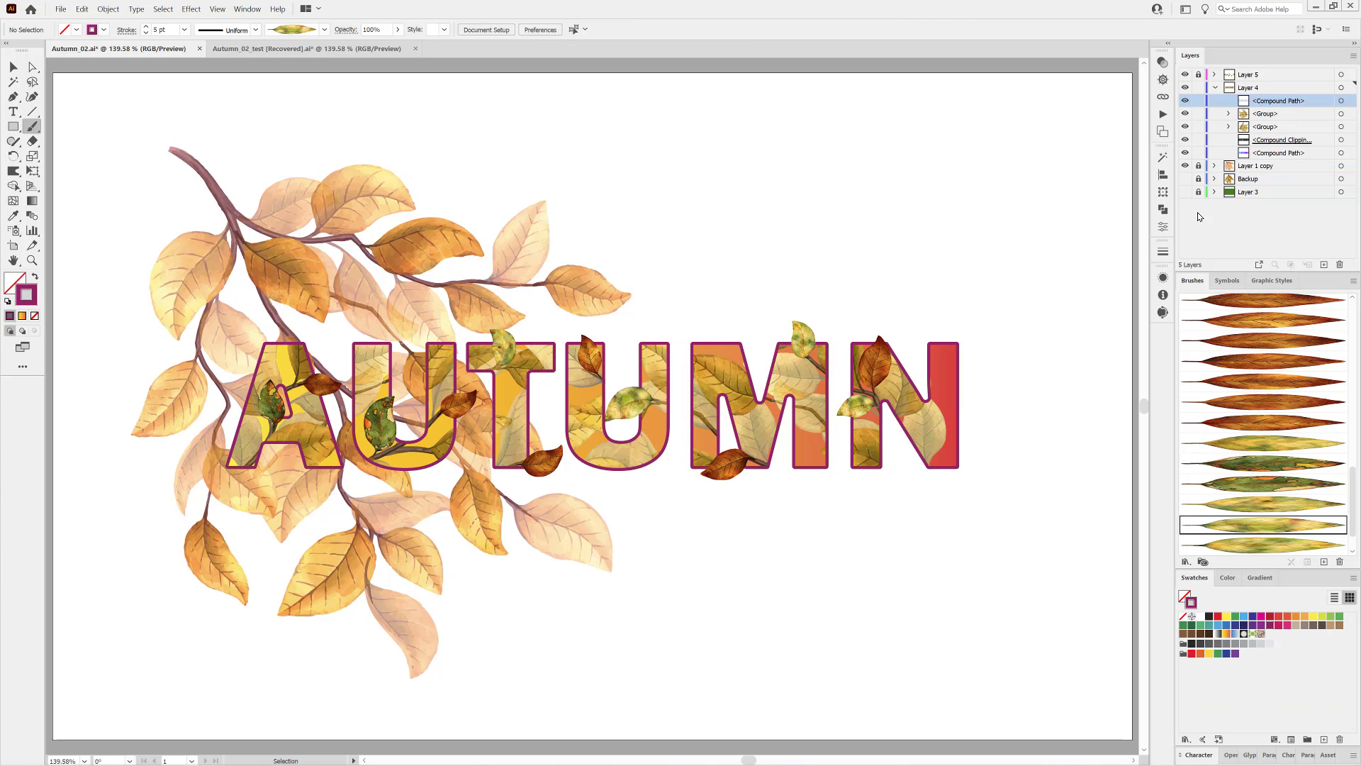
{"action": "left_click", "coordinate": [1308, 153]}
{"action": "left_click", "coordinate": [1341, 153]}
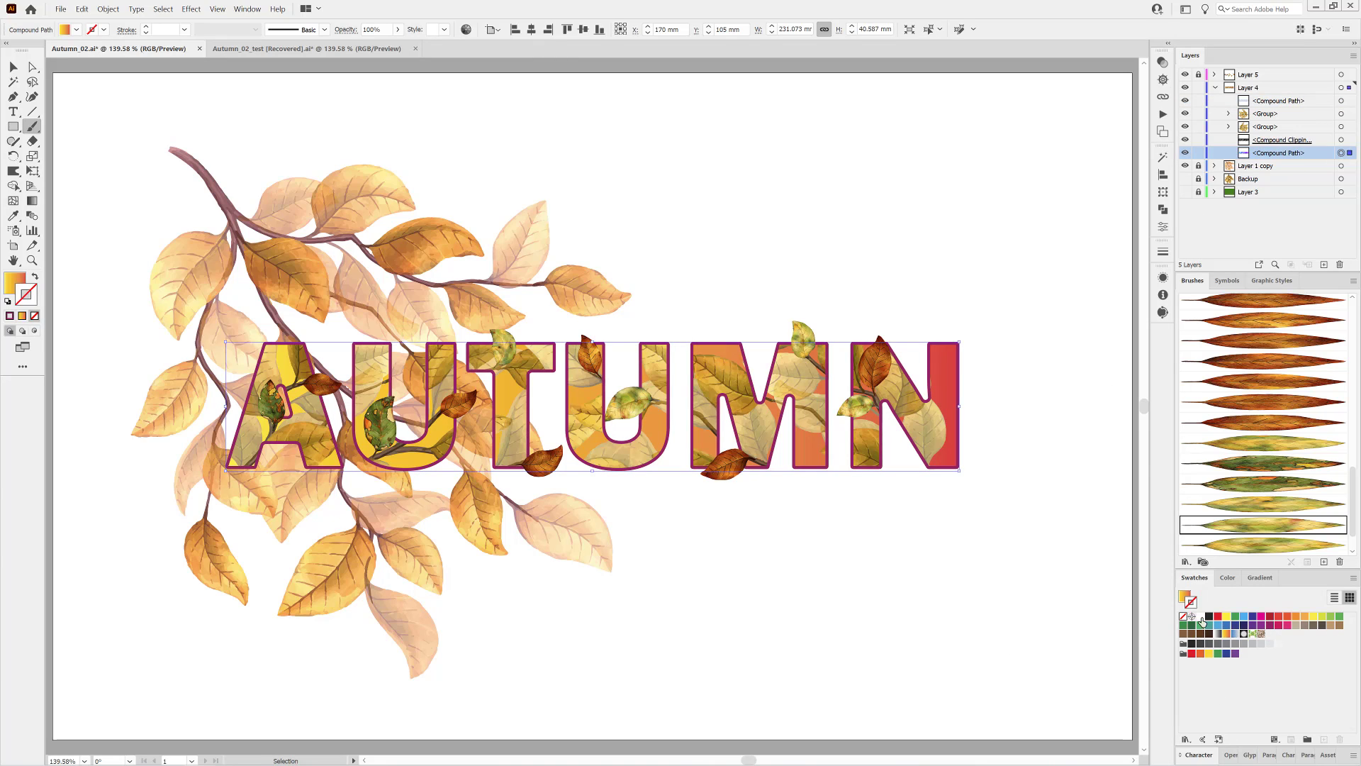
{"action": "left_click", "coordinate": [1163, 251]}
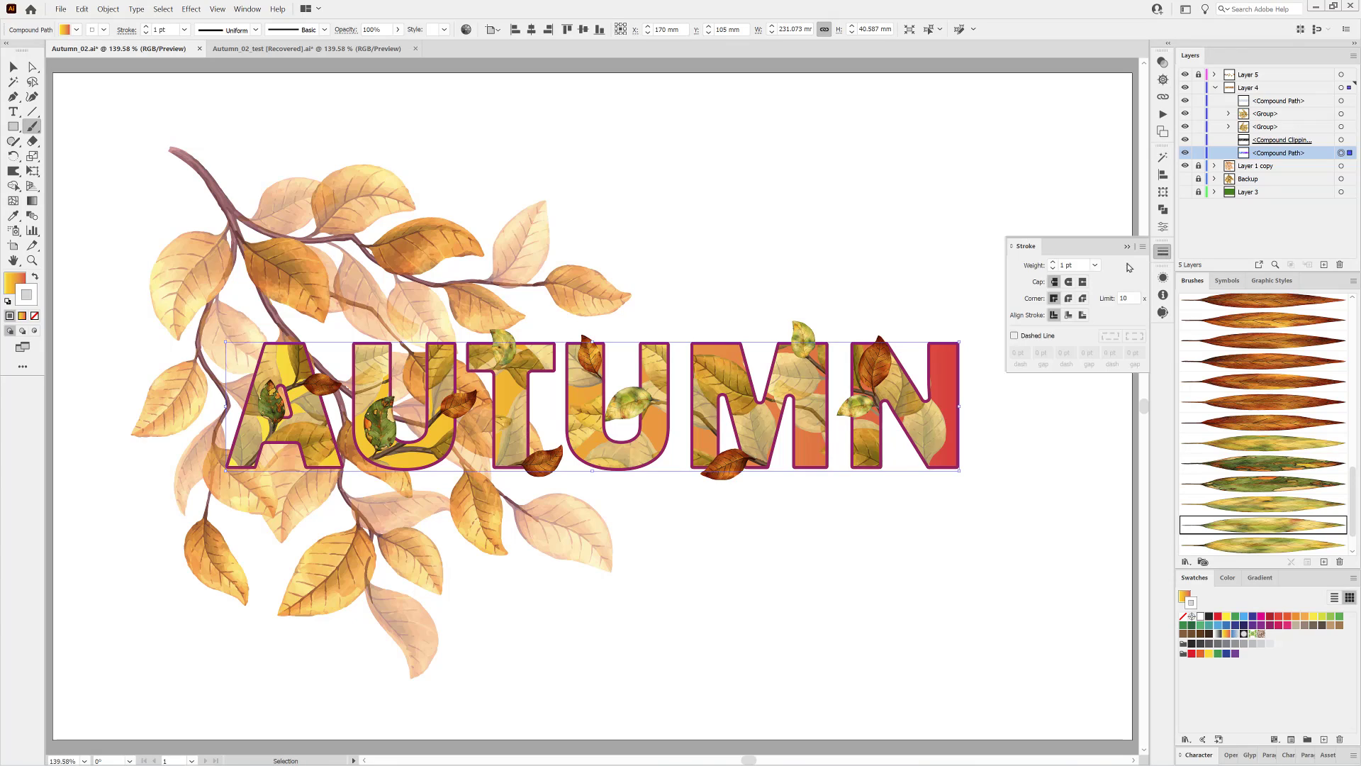
{"action": "left_click", "coordinate": [1052, 262]}
{"action": "left_click", "coordinate": [1053, 262]}
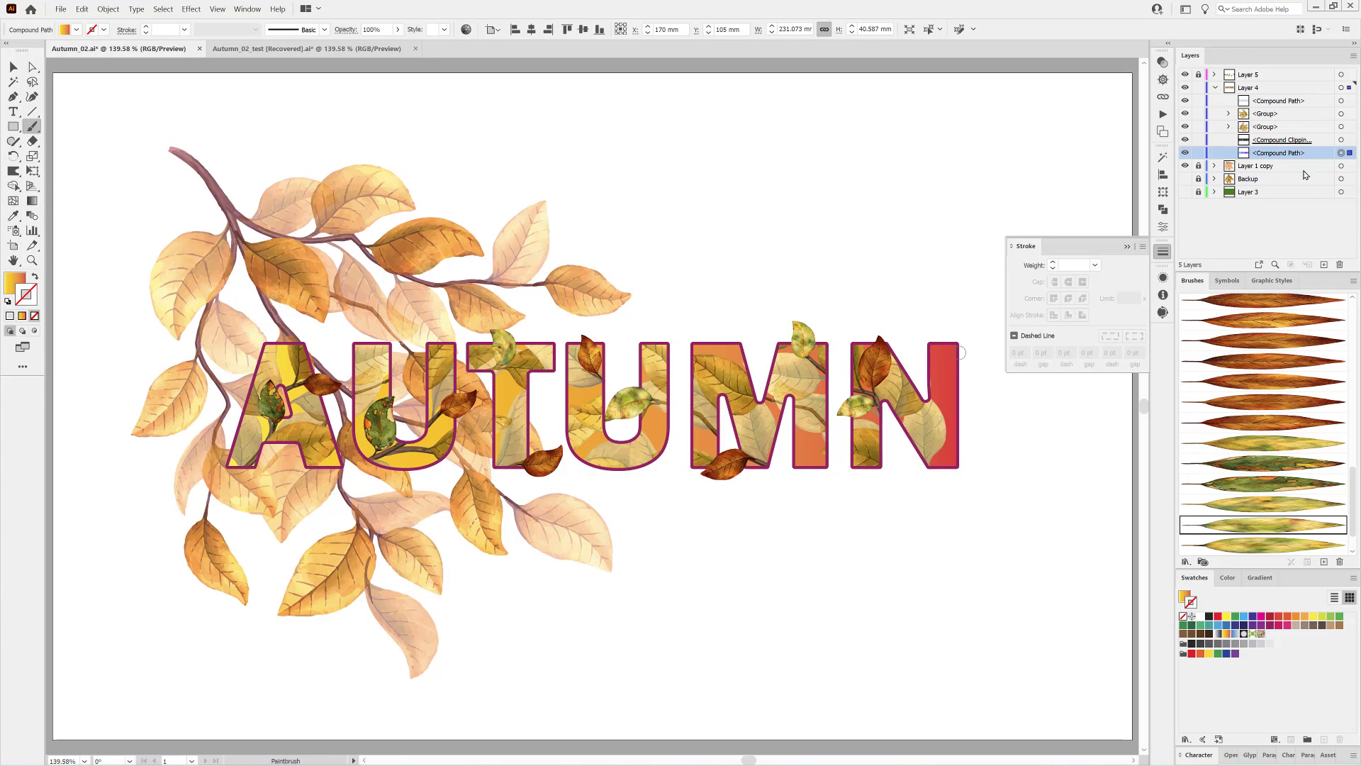
Copy the gradient lettering to a new layer below Layer 4 and give the copy a 2 pt white stroke aligned outside
{"action": "left_click", "coordinate": [1324, 265]}
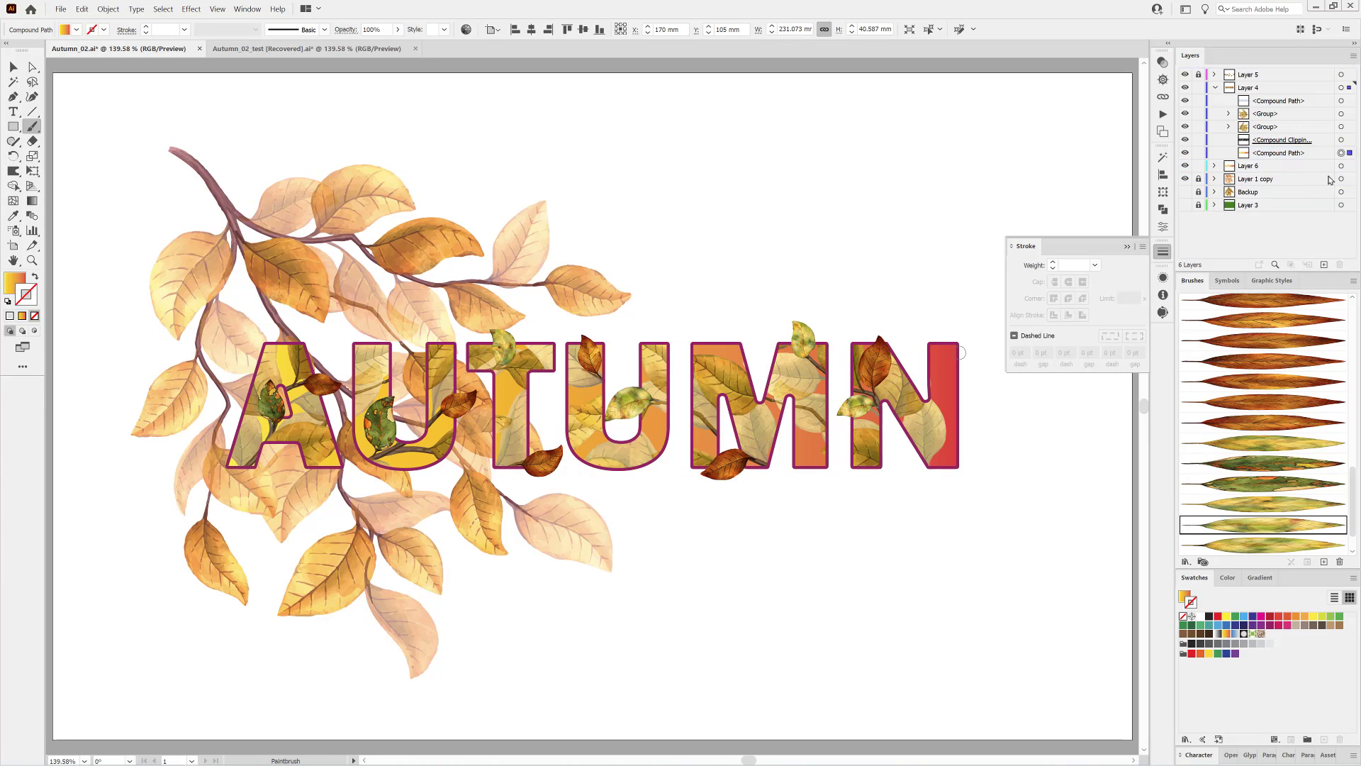
{"action": "left_click_drag", "start_coordinate": [1288, 156], "coordinate": [1276, 166]}
{"action": "left_click", "coordinate": [1163, 253]}
{"action": "left_click", "coordinate": [1053, 262]}
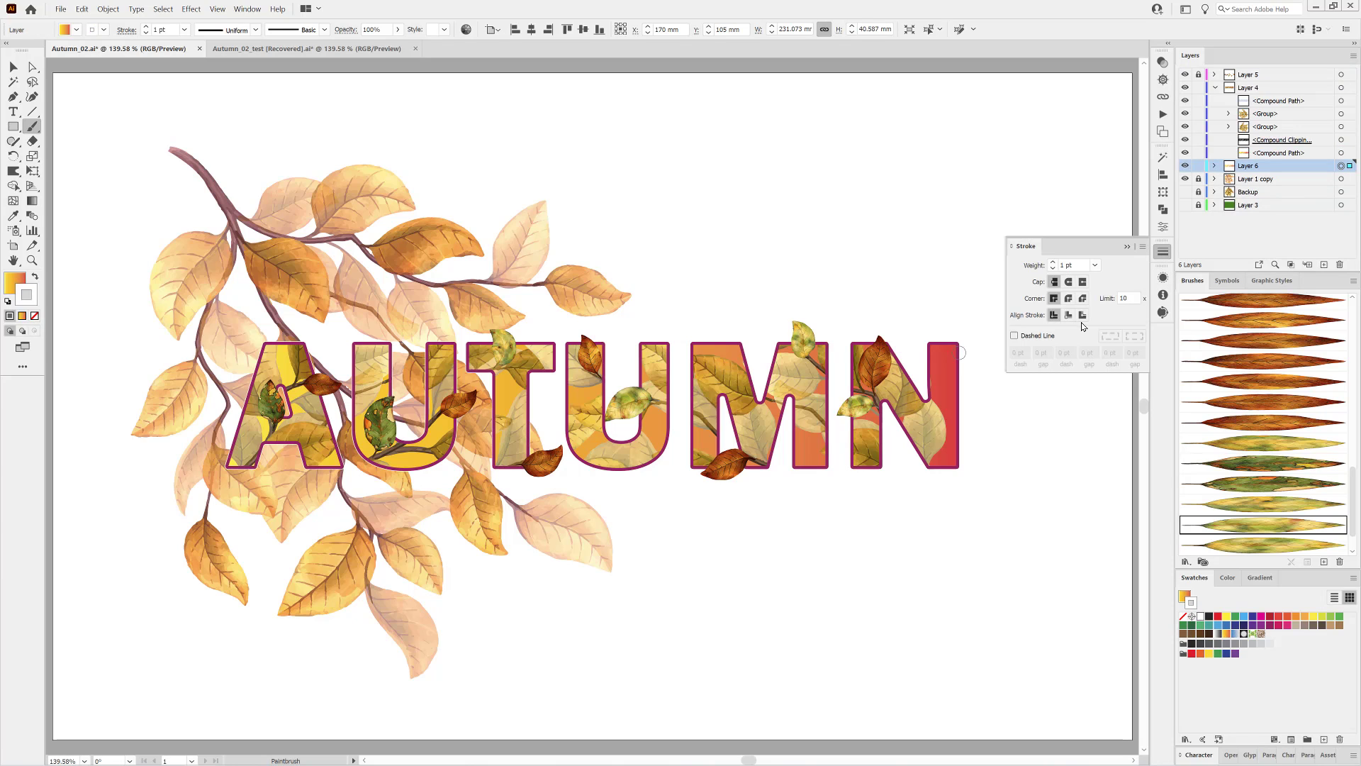
{"action": "left_click", "coordinate": [1053, 269]}
{"action": "left_click", "coordinate": [1072, 665]}
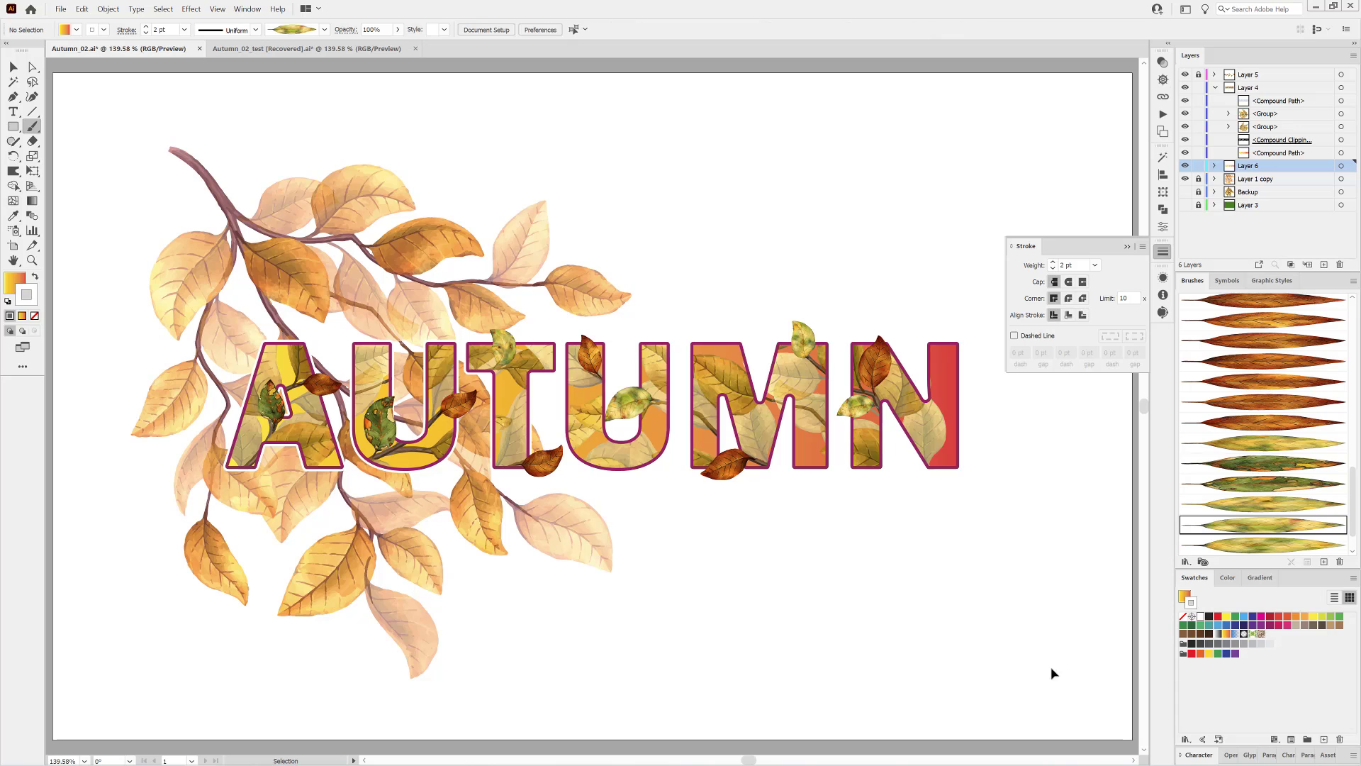
Duplicate the white-outlined lettering within Layer 6 and give the lower copy a 4 pt light orange stroke
{"action": "left_click", "coordinate": [1214, 166]}
{"action": "left_click", "coordinate": [1342, 192]}
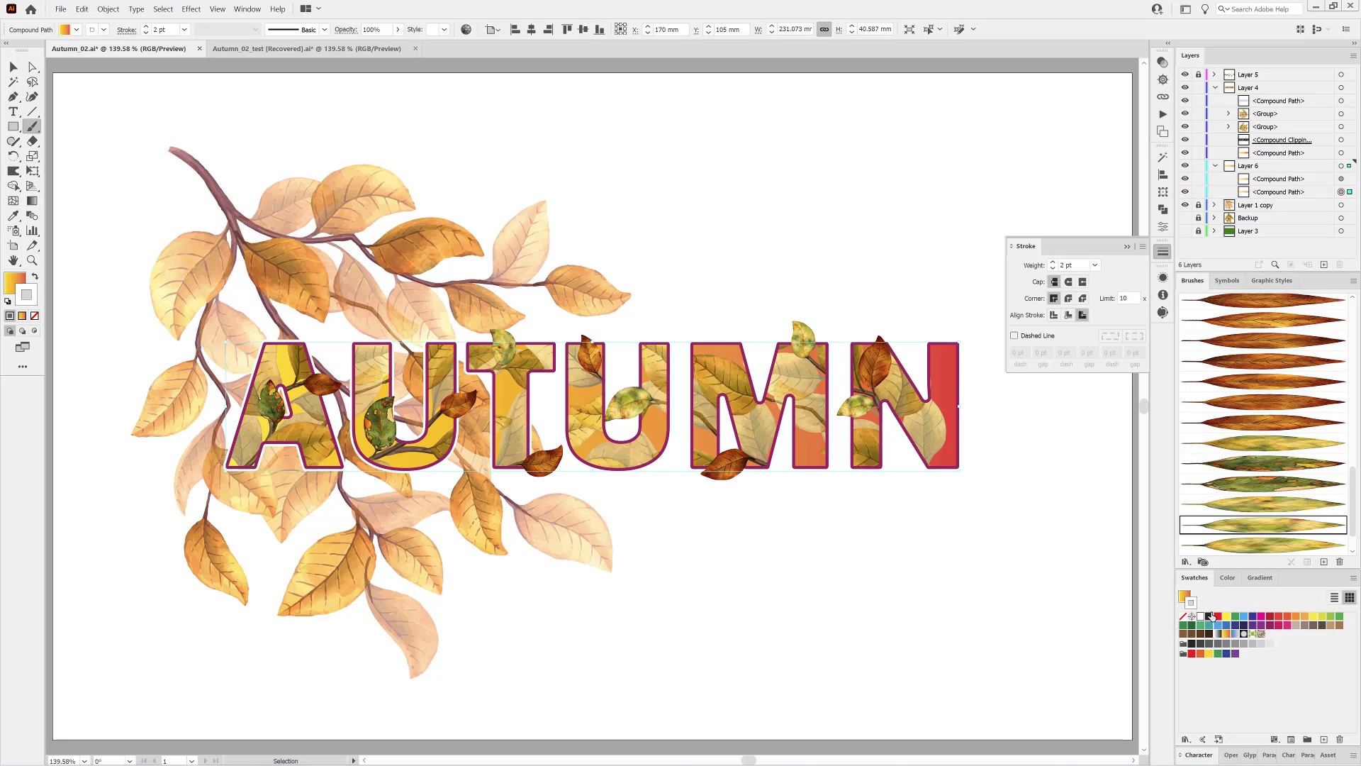
{"action": "left_click", "coordinate": [1053, 262]}
{"action": "left_click", "coordinate": [1052, 262]}
{"action": "left_click", "coordinate": [1218, 627]}
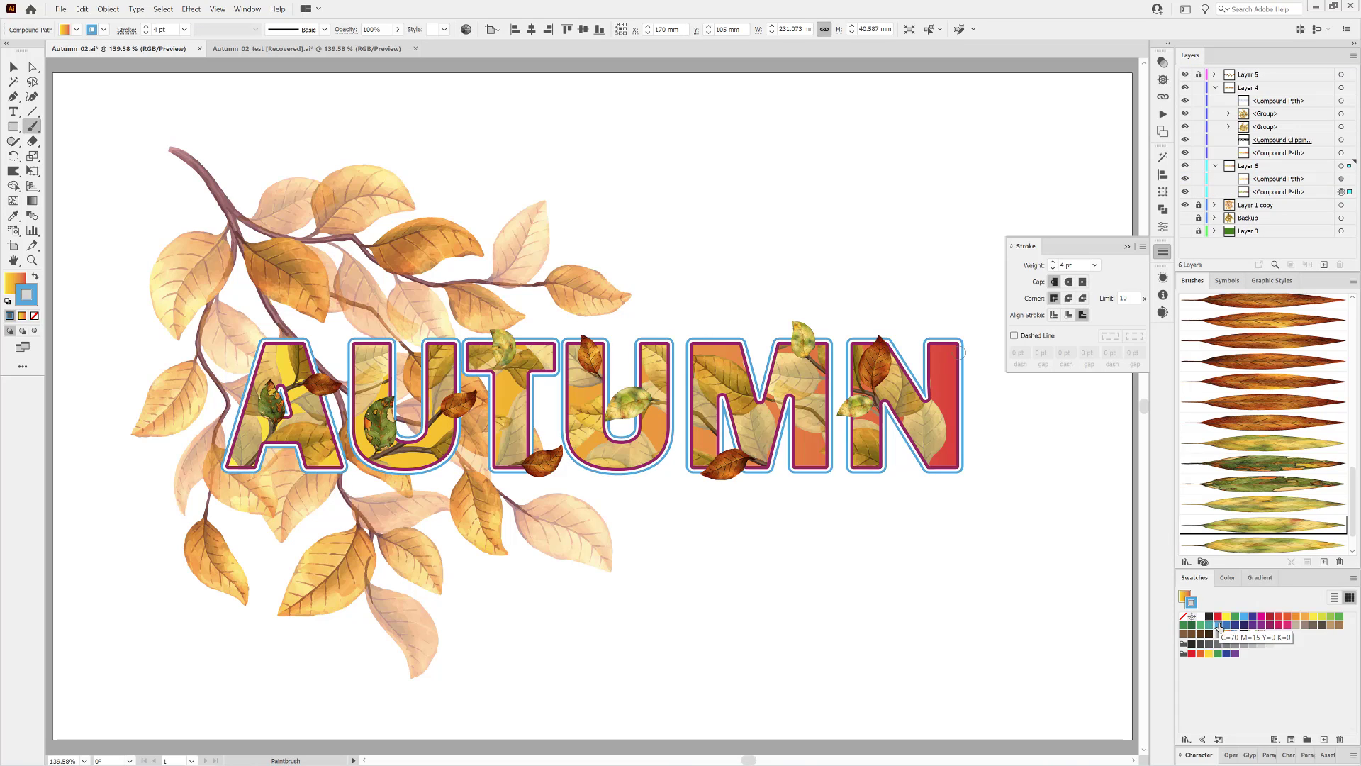
{"action": "left_click", "coordinate": [1192, 626]}
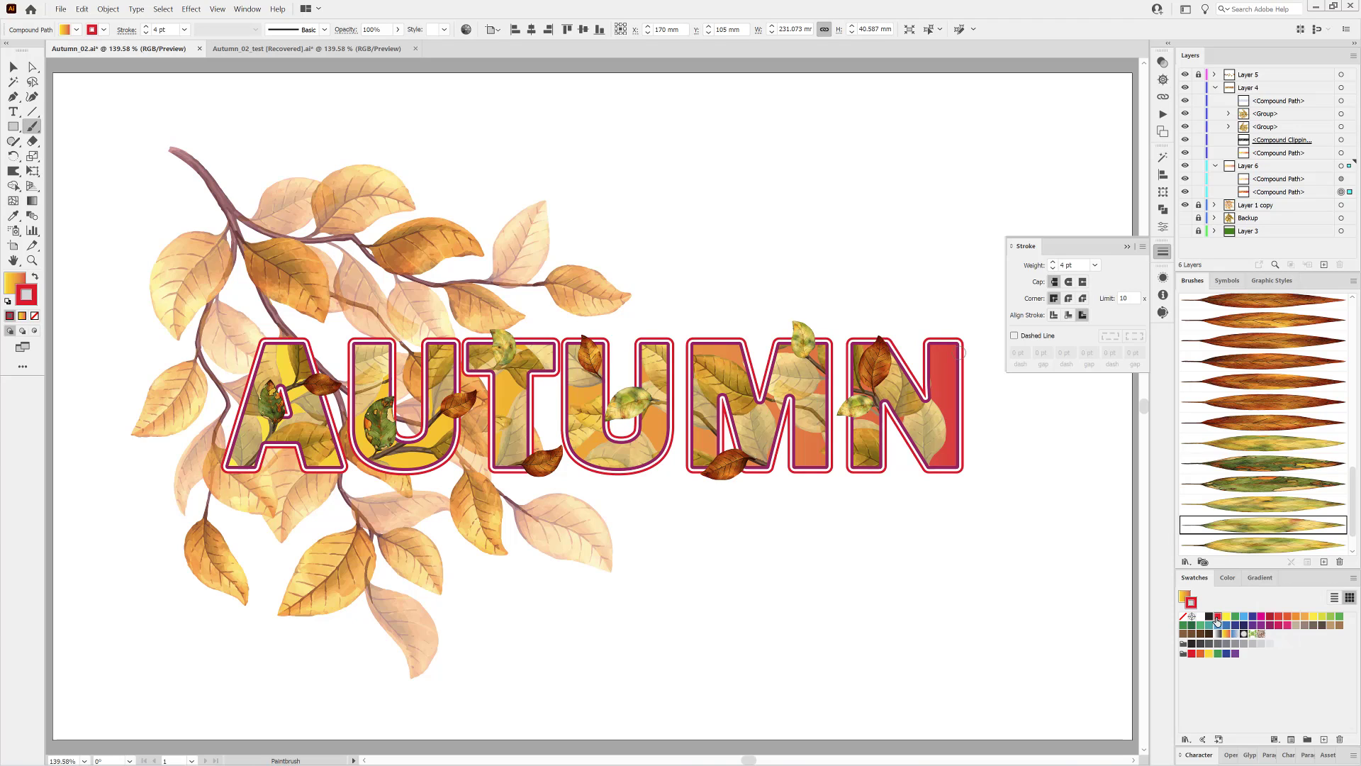
{"action": "left_click", "coordinate": [1305, 617]}
{"action": "left_click", "coordinate": [1061, 667], "text": "ctrl"}
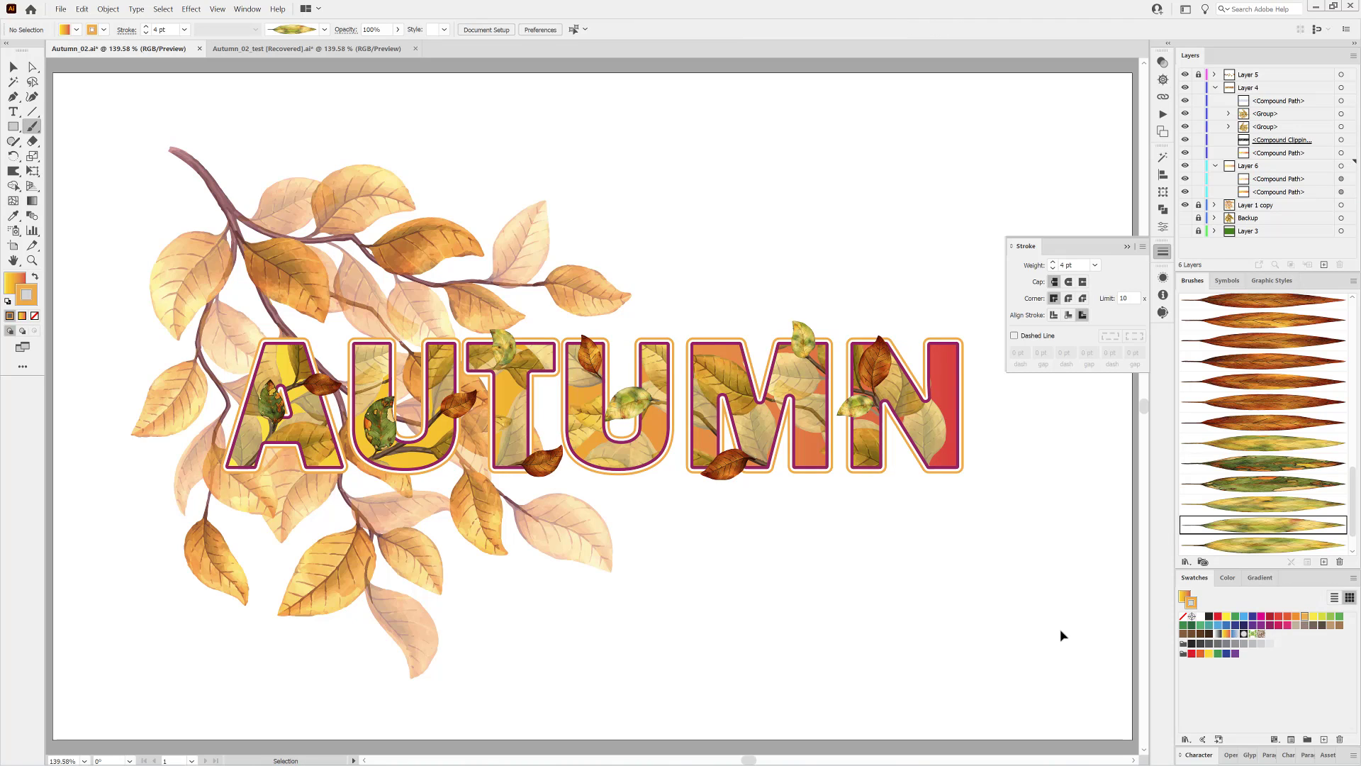
Collapse and lock Layers 4 and 6, and add a new layer below Layer 1 copy
{"action": "left_click", "coordinate": [1215, 88]}
{"action": "left_click", "coordinate": [1214, 101]}
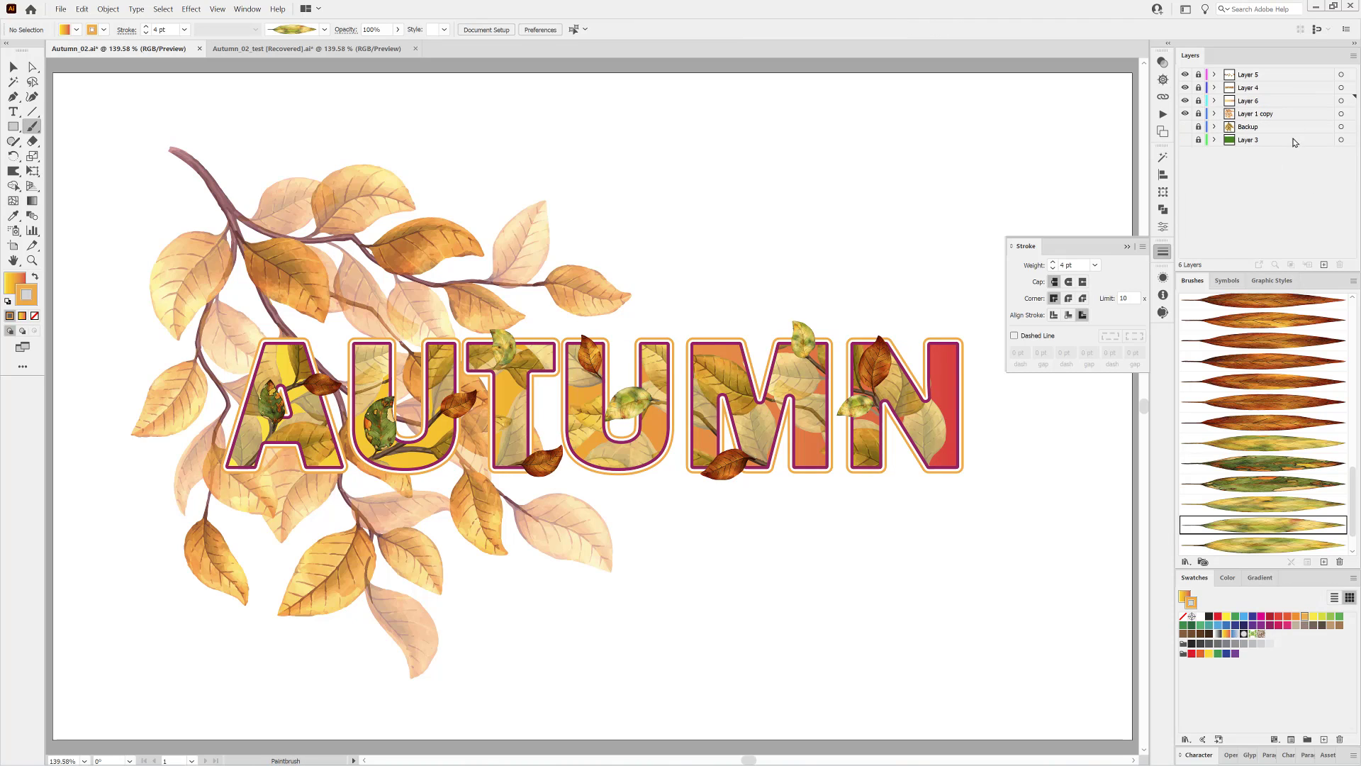
{"action": "left_click", "coordinate": [1324, 264]}
Load the Dagubi_Stamps_Washes watercolor brush library, extend its list and choose a ragged grey wash brush
{"action": "left_click", "coordinate": [1186, 562]}
{"action": "mouse_move", "coordinate": [1241, 645]}
{"action": "mouse_move", "coordinate": [1135, 760]}
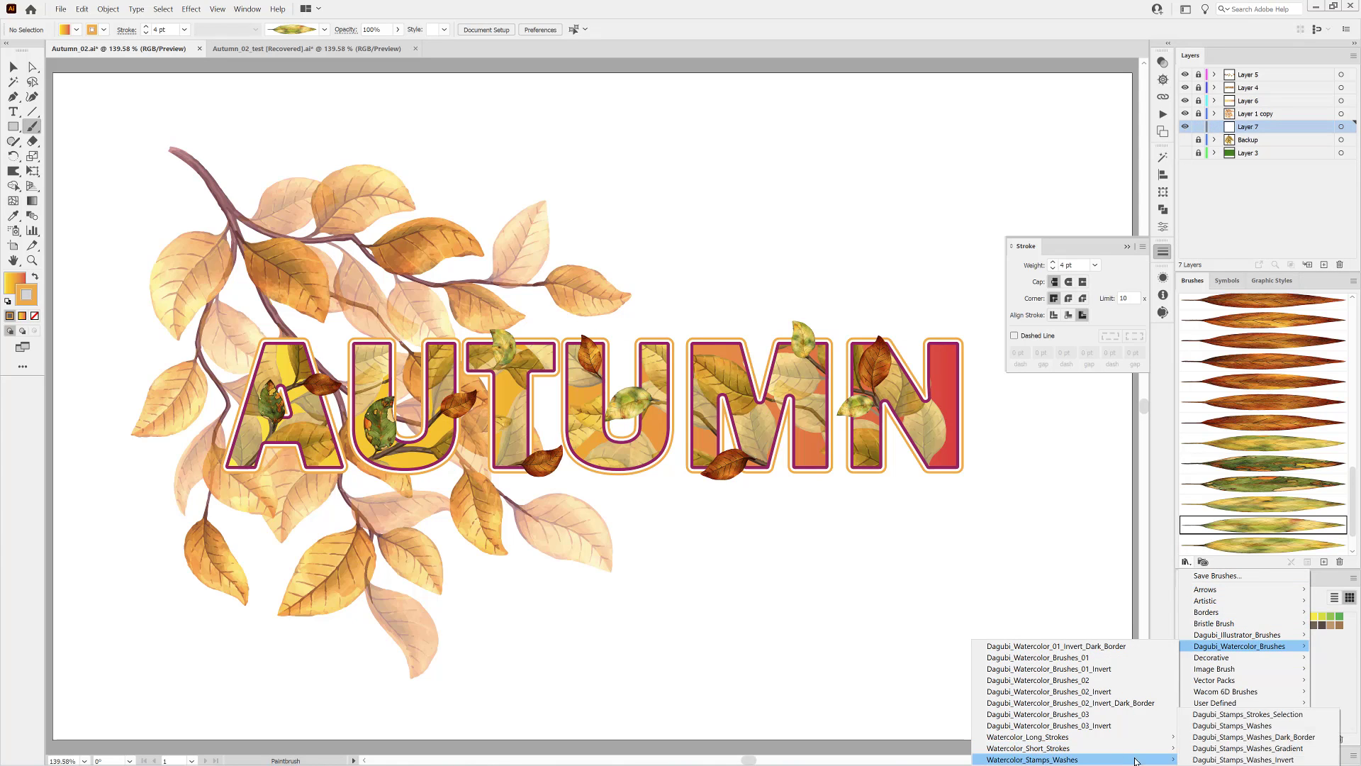
{"action": "left_click", "coordinate": [1232, 725]}
{"action": "left_click_drag", "start_coordinate": [1068, 336], "coordinate": [1068, 700]}
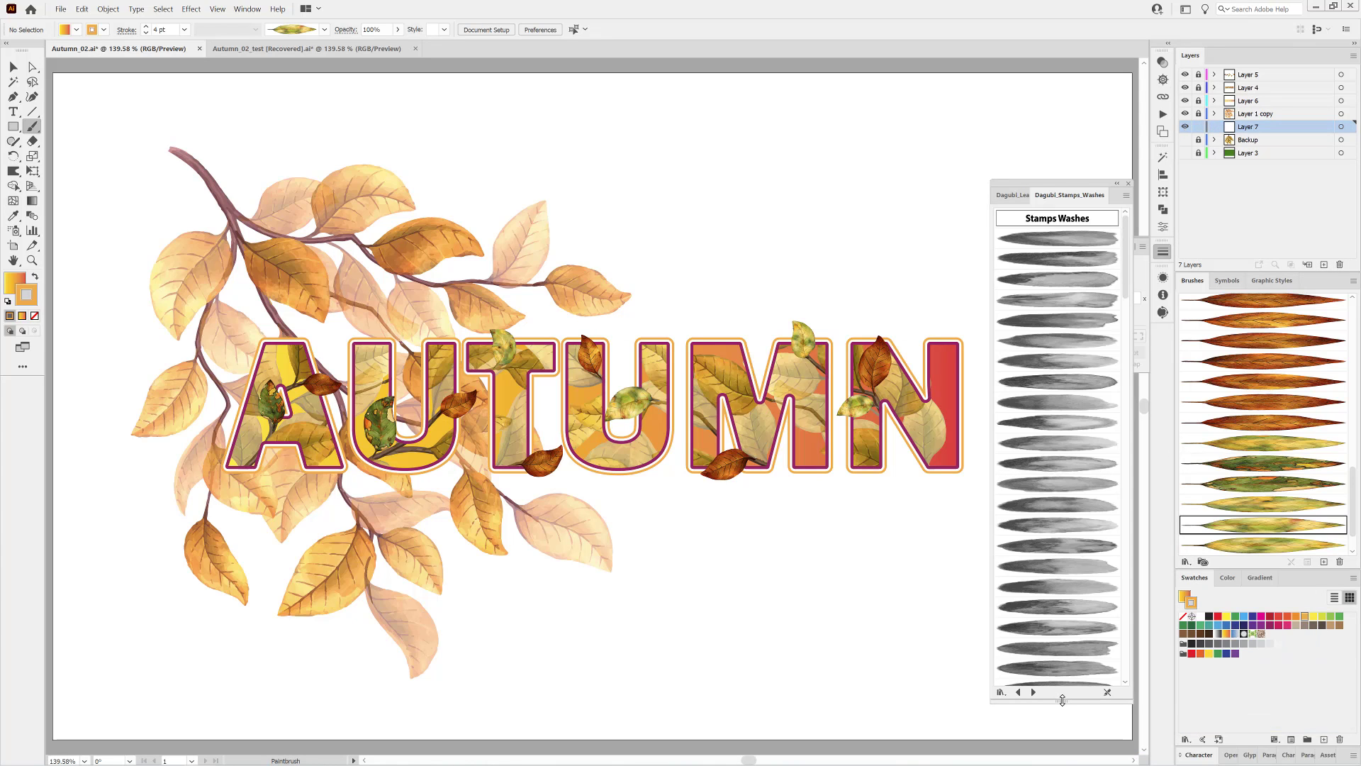
{"action": "left_click", "coordinate": [1057, 386]}
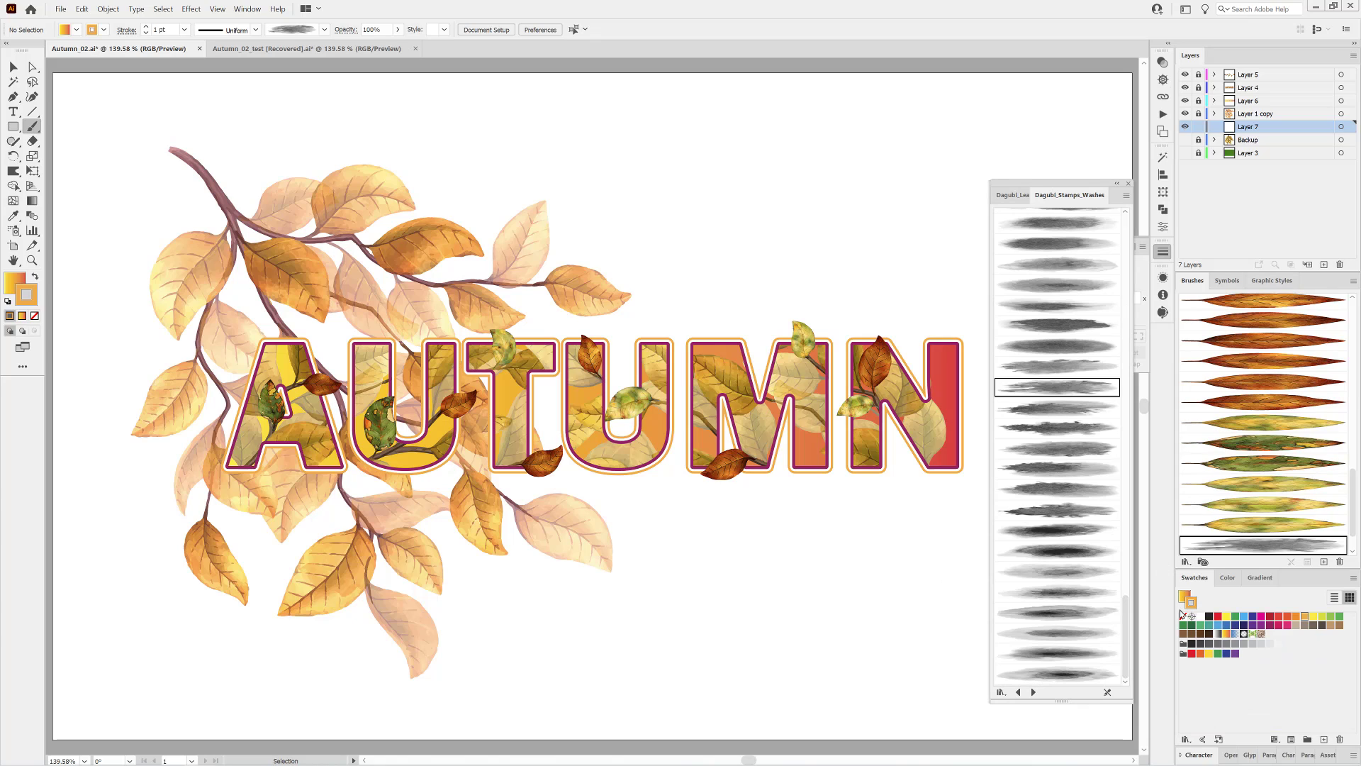
Paint a 5 pt dusty pink wash, RGB 207, 106, 110, diagonally behind the upper part of the branch
{"action": "left_click", "coordinate": [1222, 580]}
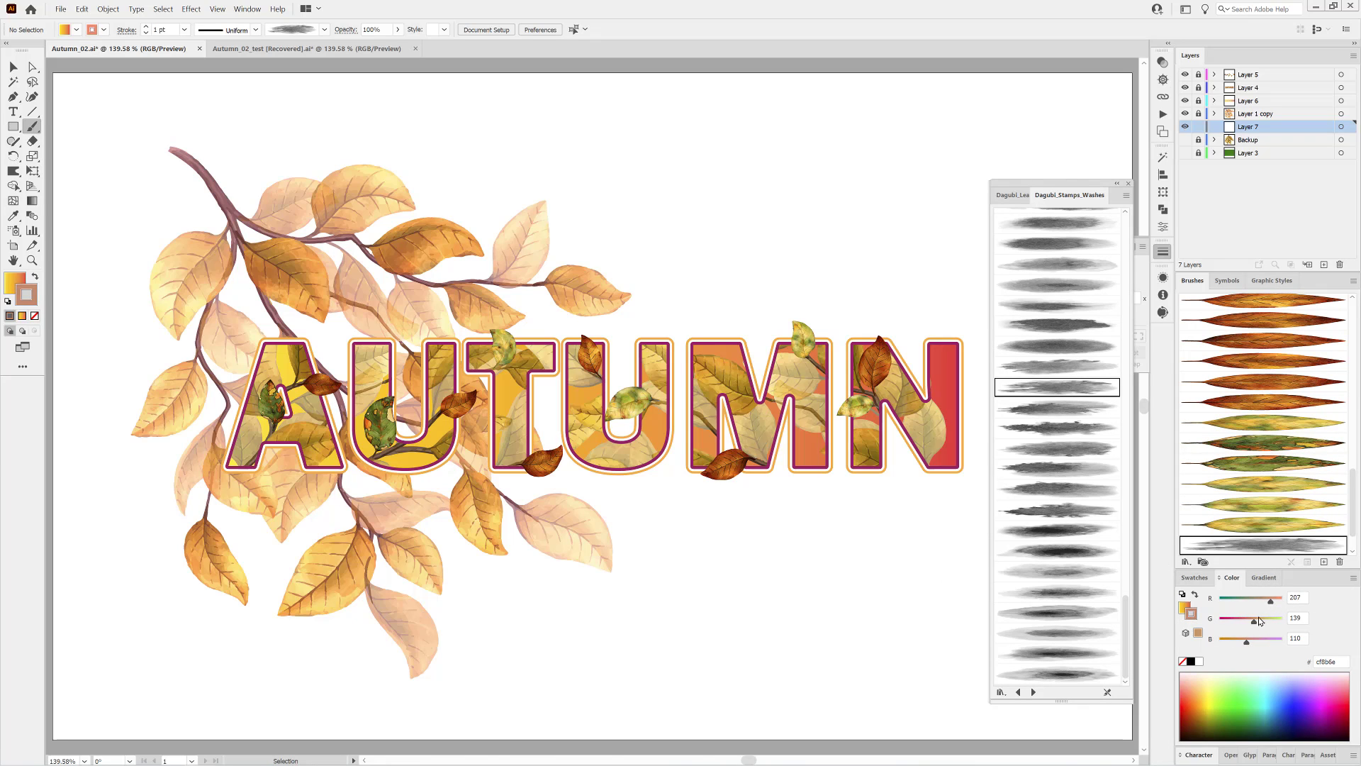
{"action": "key", "text": "ctrl+1"}
{"action": "left_click_drag", "start_coordinate": [206, 137], "coordinate": [368, 277]}
{"action": "left_click", "coordinate": [147, 27]}
{"action": "left_click", "coordinate": [147, 26]}
{"action": "left_click", "coordinate": [147, 26]}
{"action": "left_click", "coordinate": [146, 27]}
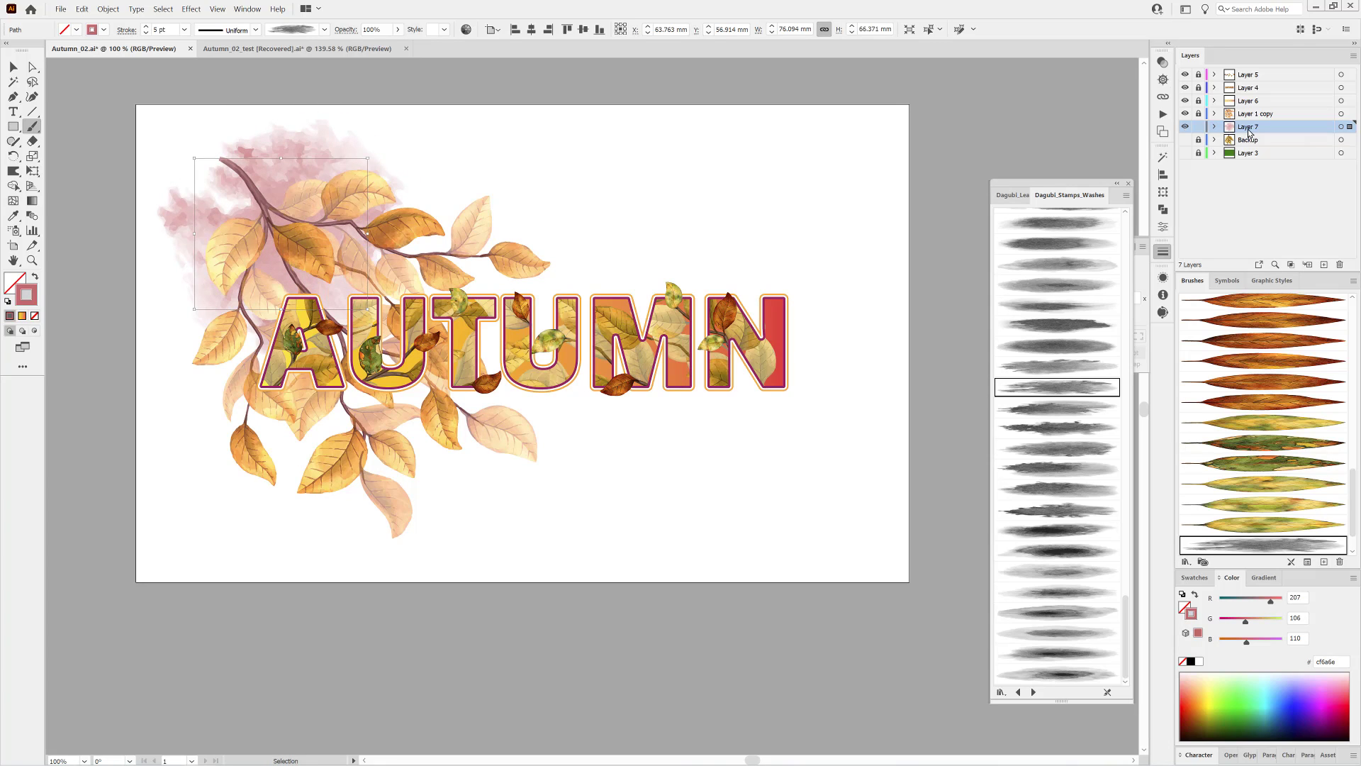
Place Layer 7 above Layer 1 copy, and set the wash to Darken blending while shifting it slightly down
{"action": "left_click_drag", "start_coordinate": [1248, 126], "coordinate": [1251, 108]}
{"action": "left_click", "coordinate": [1214, 113]}
{"action": "left_click", "coordinate": [1163, 61]}
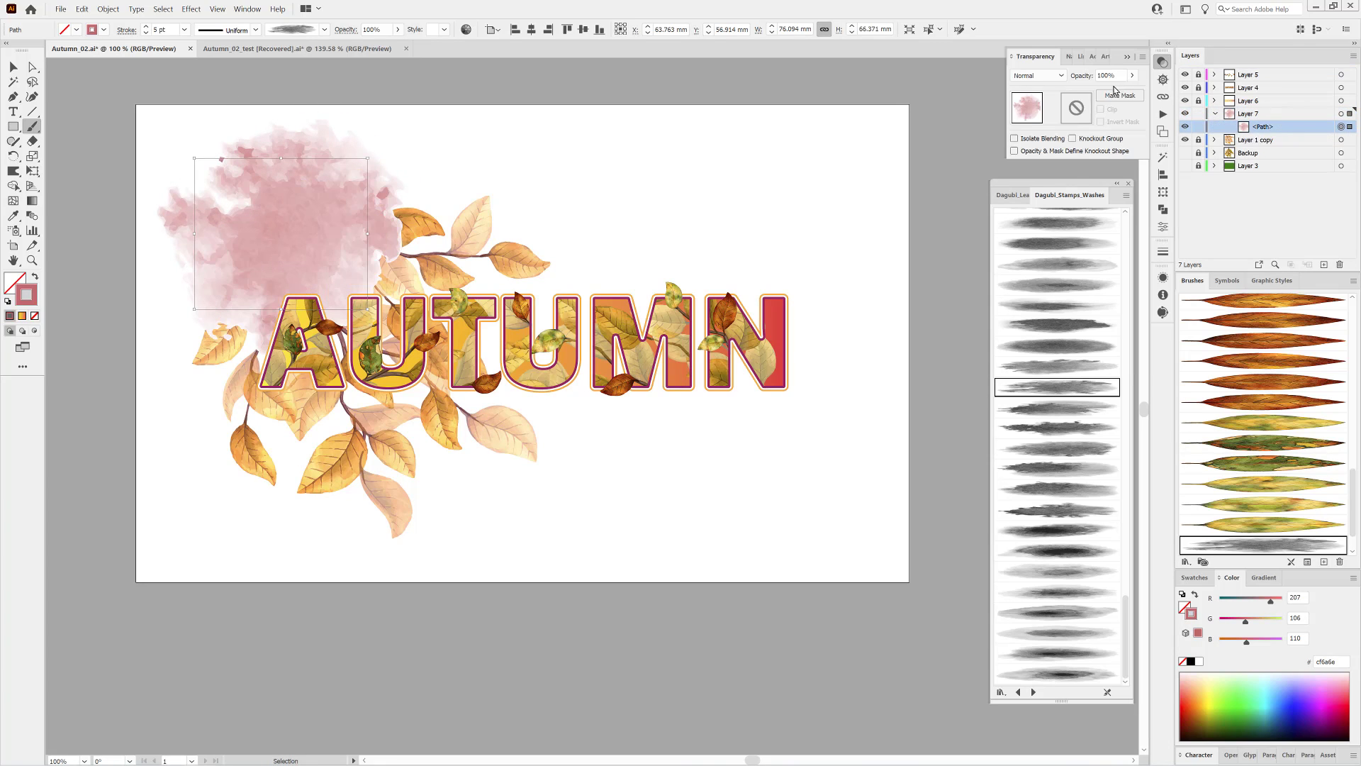
{"action": "left_click", "coordinate": [1037, 75]}
{"action": "left_click", "coordinate": [1039, 100]}
{"action": "left_click_drag", "start_coordinate": [309, 168], "coordinate": [311, 176]}
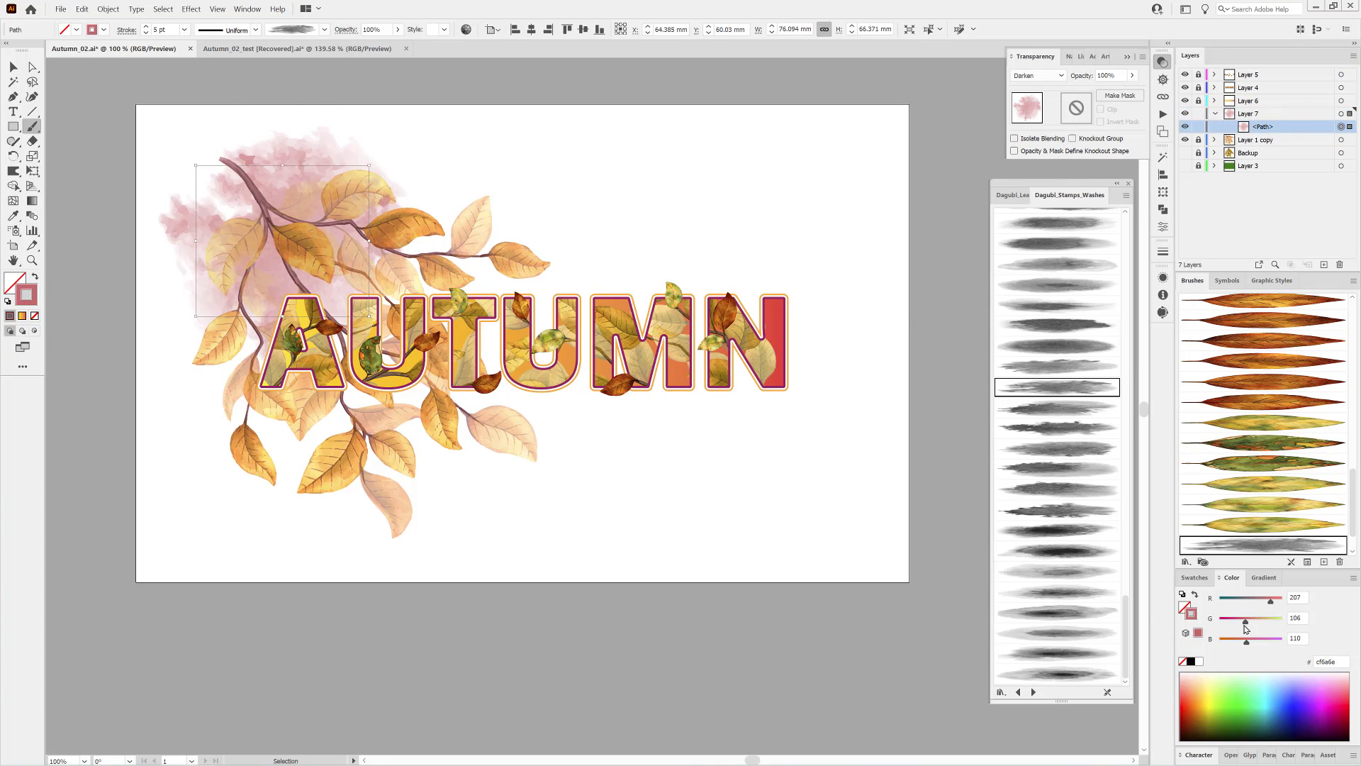
Recolor the wash behind the branch to light salmon, RGB 245, 160, 142
{"action": "left_click_drag", "start_coordinate": [1256, 625], "coordinate": [1254, 625]}
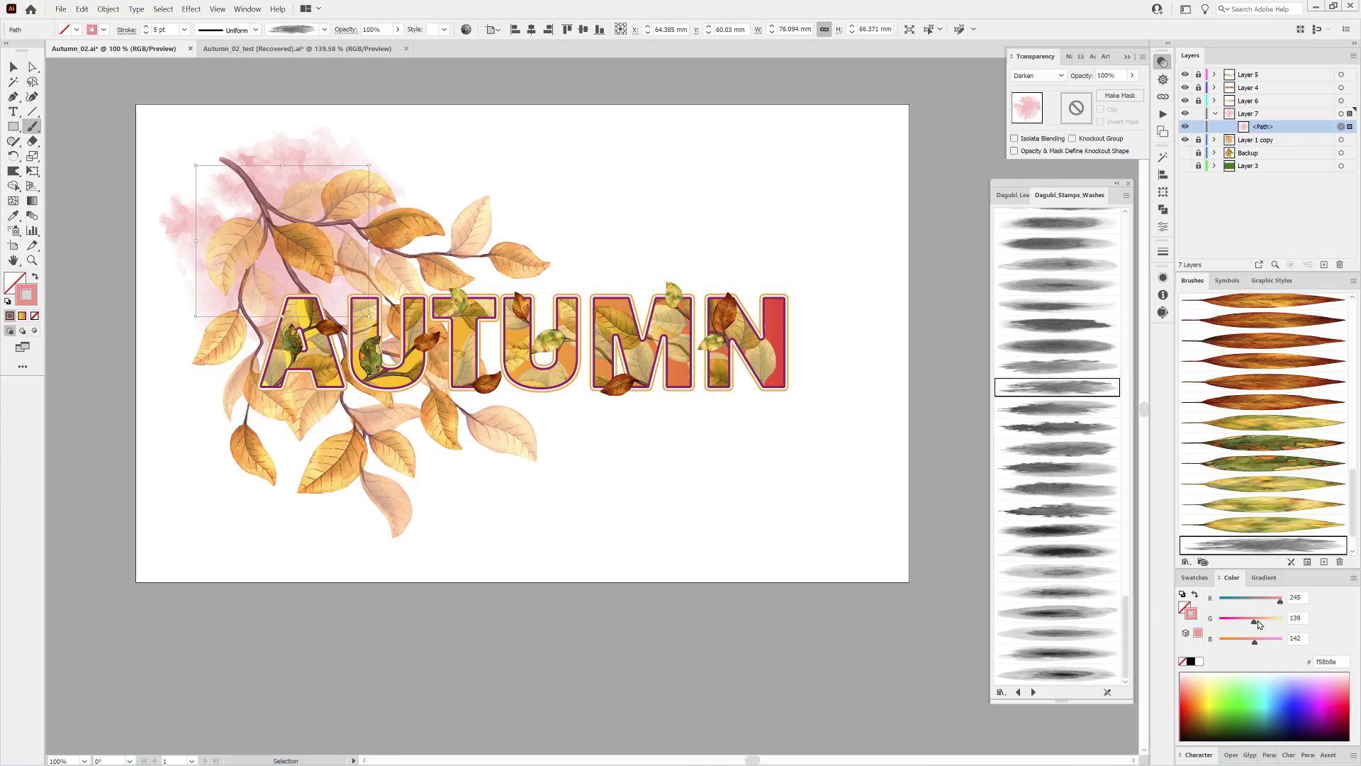
{"action": "left_click", "coordinate": [830, 571]}
Paint a second wash behind the branch's right-hand upper leaves with another wash brush and color it pale blue, RGB 200, 213, 255
{"action": "left_click", "coordinate": [1075, 367]}
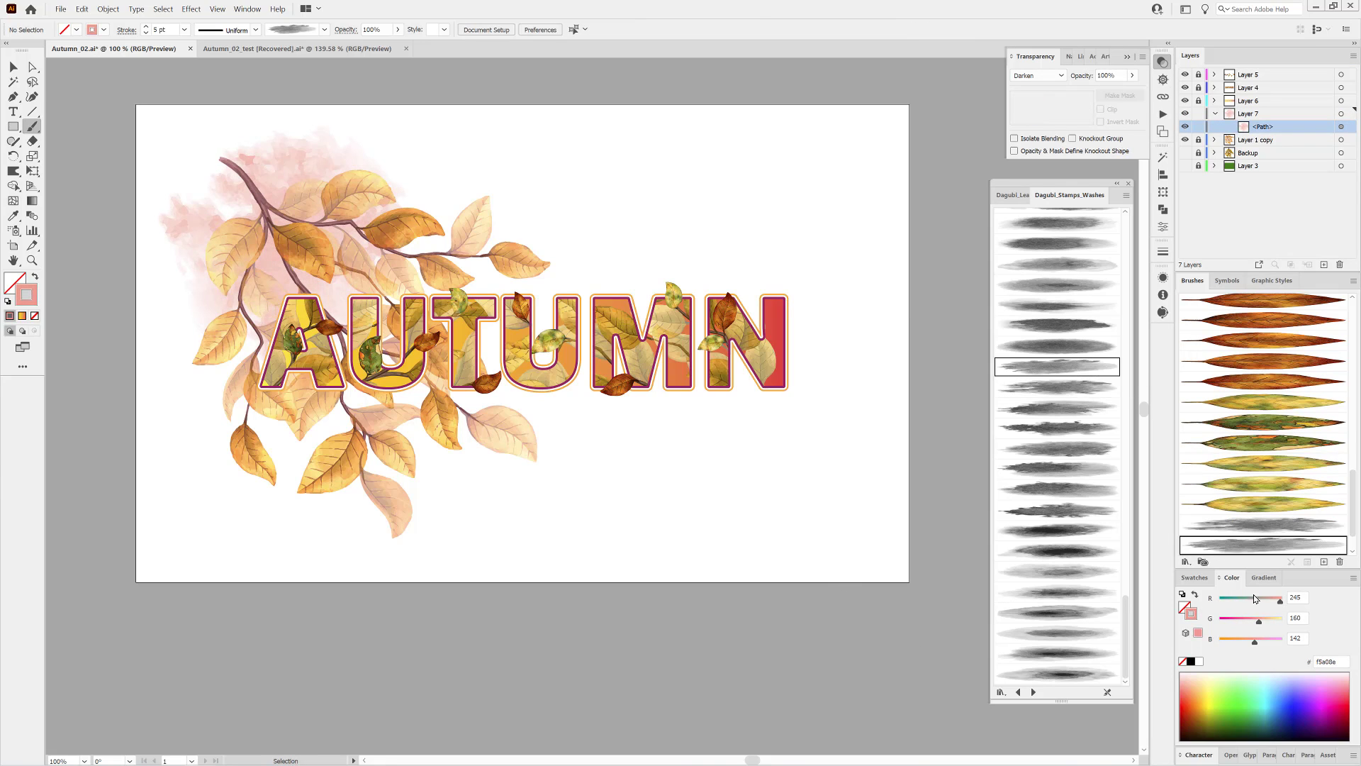
{"action": "left_click", "coordinate": [1272, 678]}
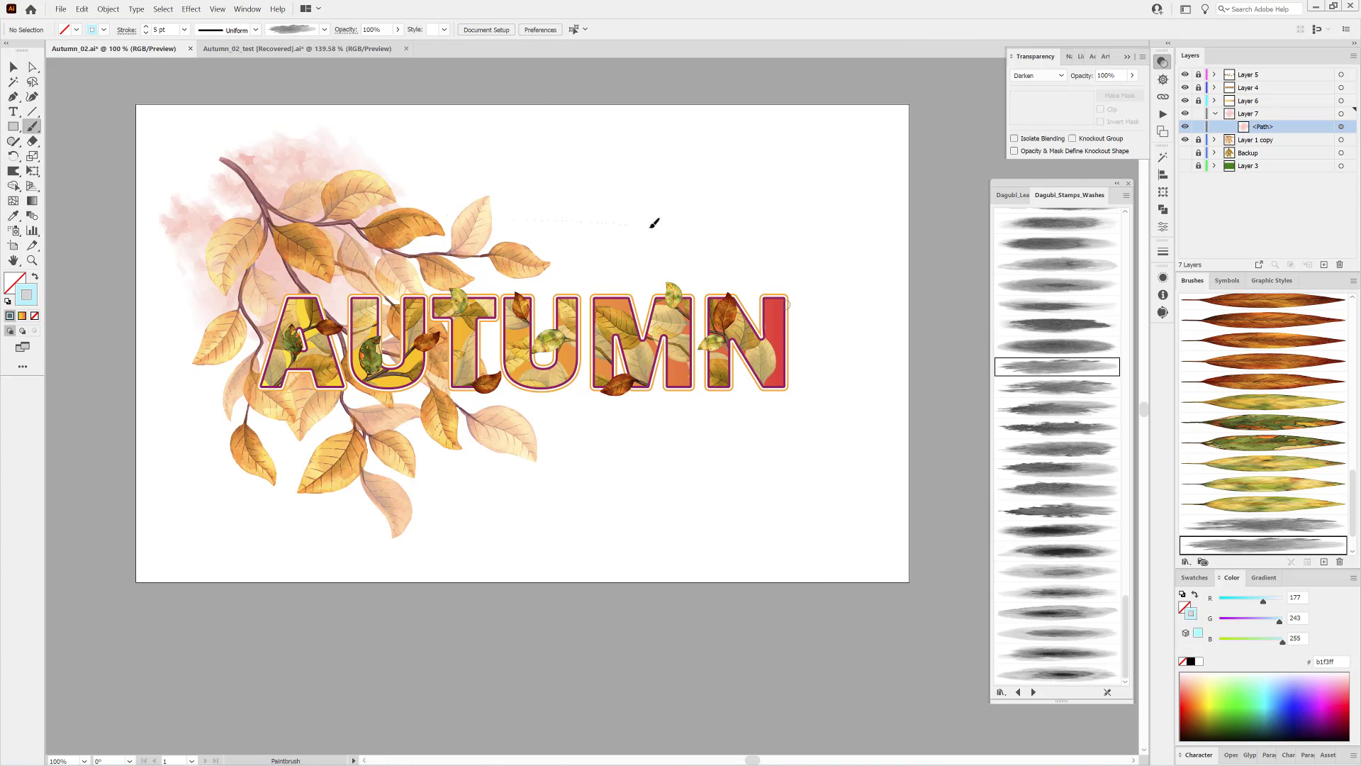
{"action": "left_click_drag", "start_coordinate": [653, 224], "coordinate": [655, 223]}
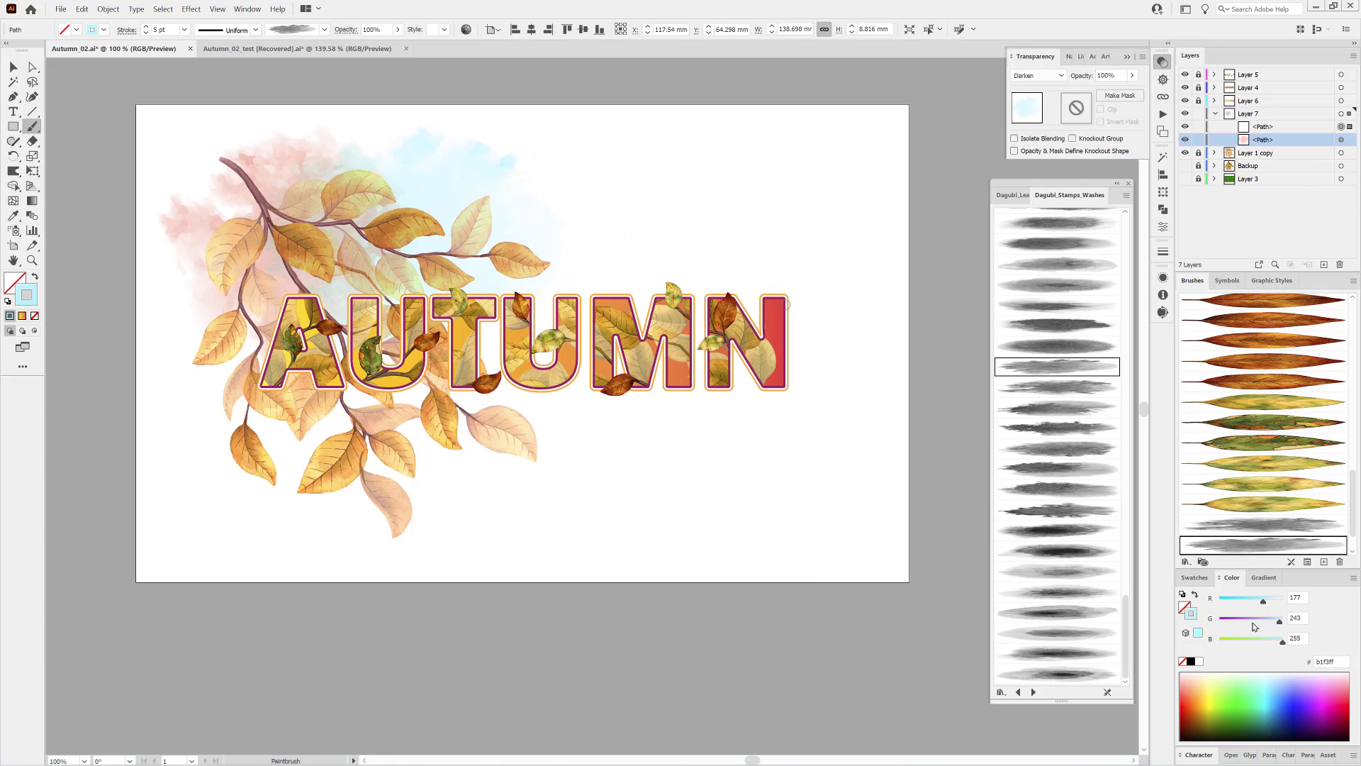
{"action": "left_click", "coordinate": [1269, 600]}
{"action": "left_click", "coordinate": [872, 597], "text": "ctrl"}
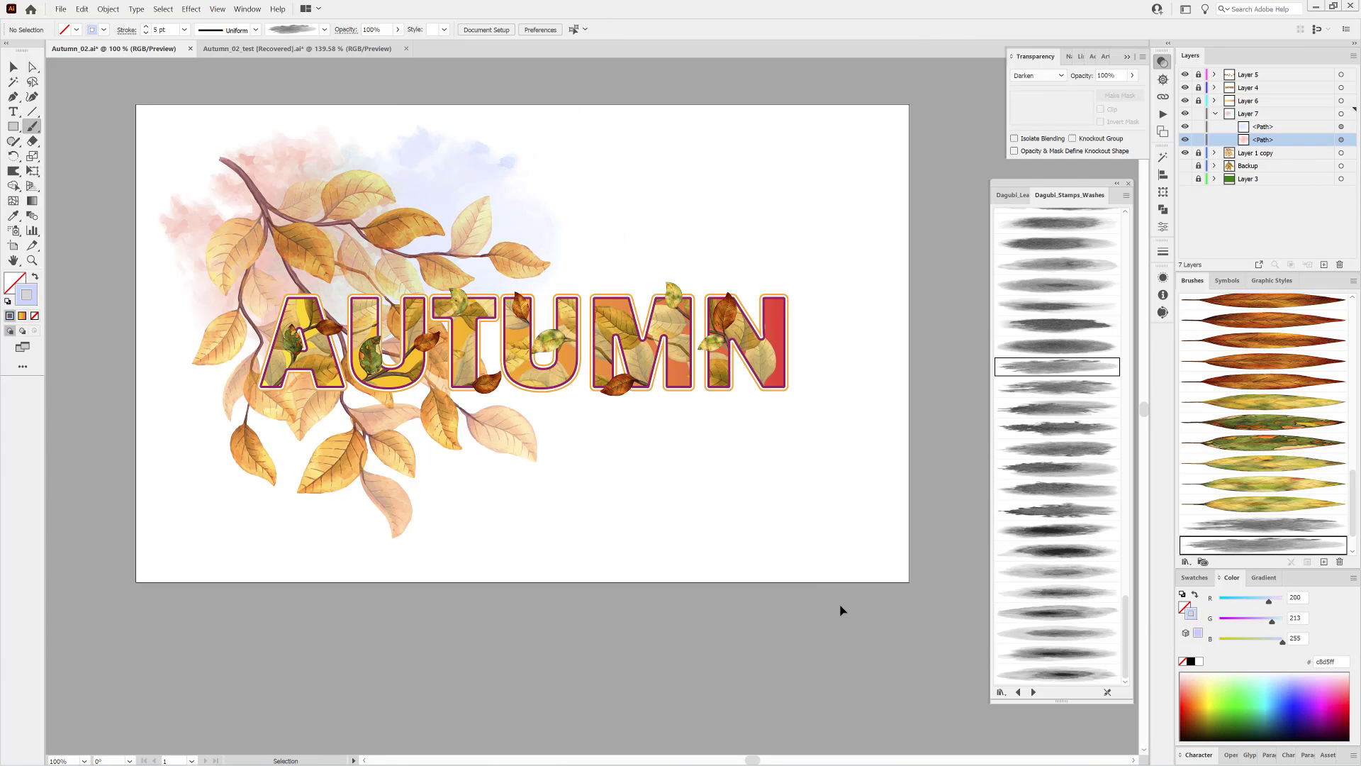
Load the Dagubi_Watercolor_Splatter_ArtBrushes library, target Layer 7 and set its blending for new strokes to Multiply
{"action": "left_click", "coordinate": [1186, 562]}
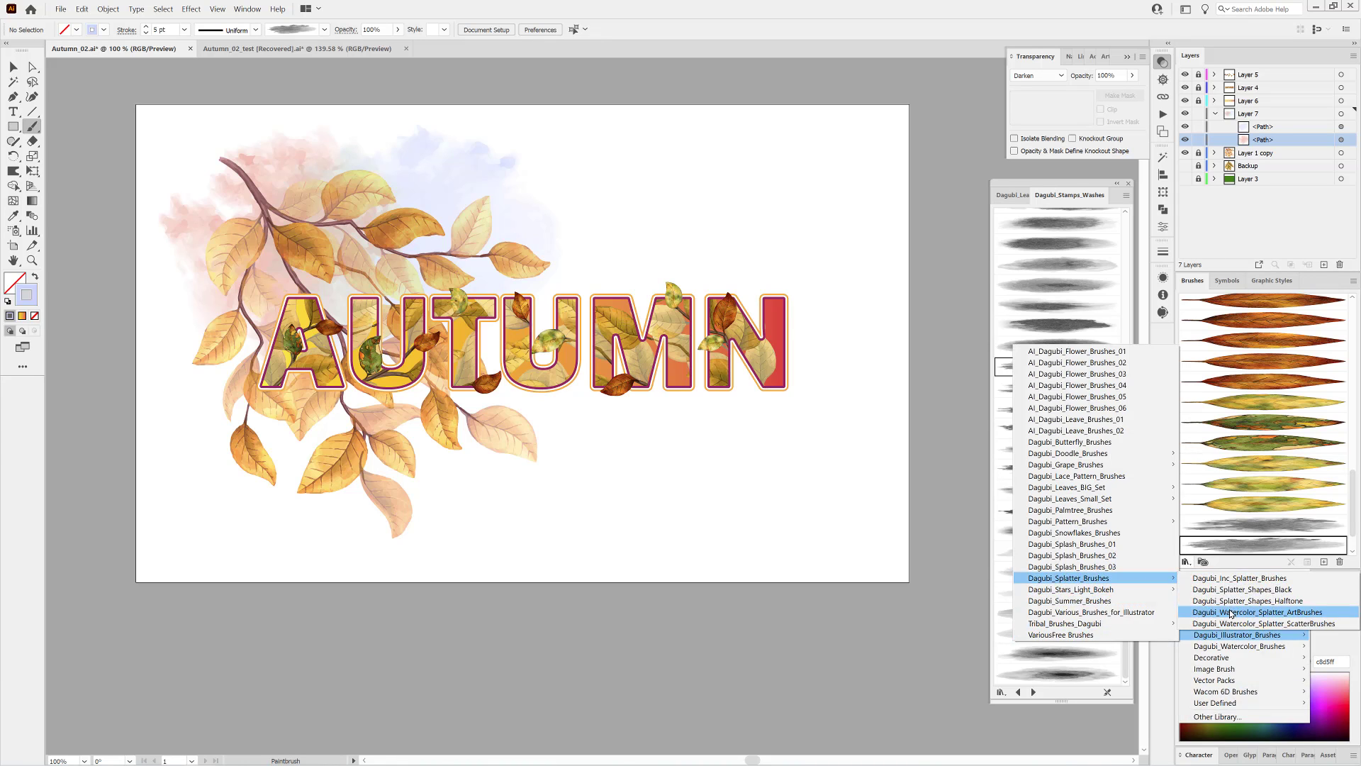
{"action": "left_click", "coordinate": [1127, 386]}
{"action": "scroll", "coordinate": [1129, 547], "scroll_direction": "down", "scroll_amount": 10}
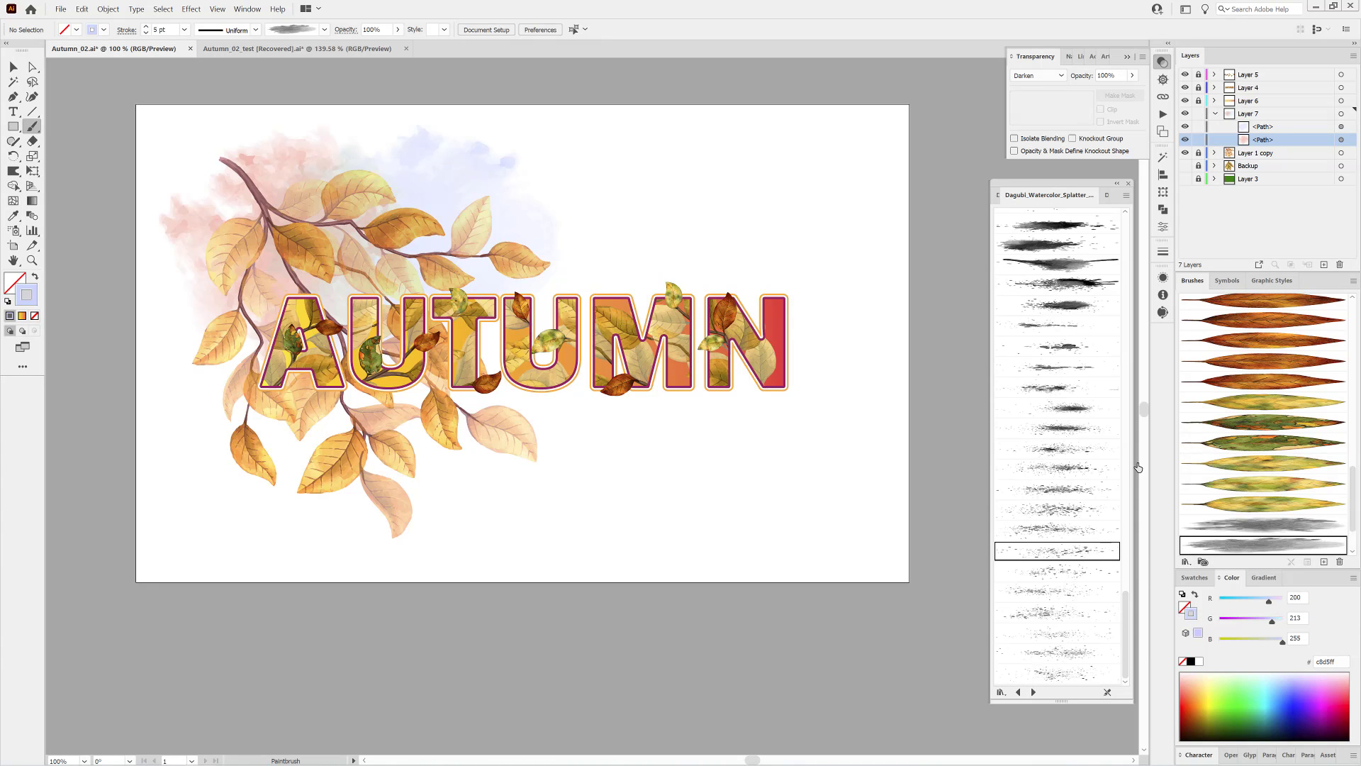
{"action": "left_click", "coordinate": [1282, 115]}
{"action": "left_click", "coordinate": [1062, 74]}
{"action": "left_click", "coordinate": [1037, 117]}
Paint a pale blue splatter over the blue wash and reduce its stroke to 1 pt
{"action": "left_click_drag", "start_coordinate": [353, 192], "coordinate": [539, 270]}
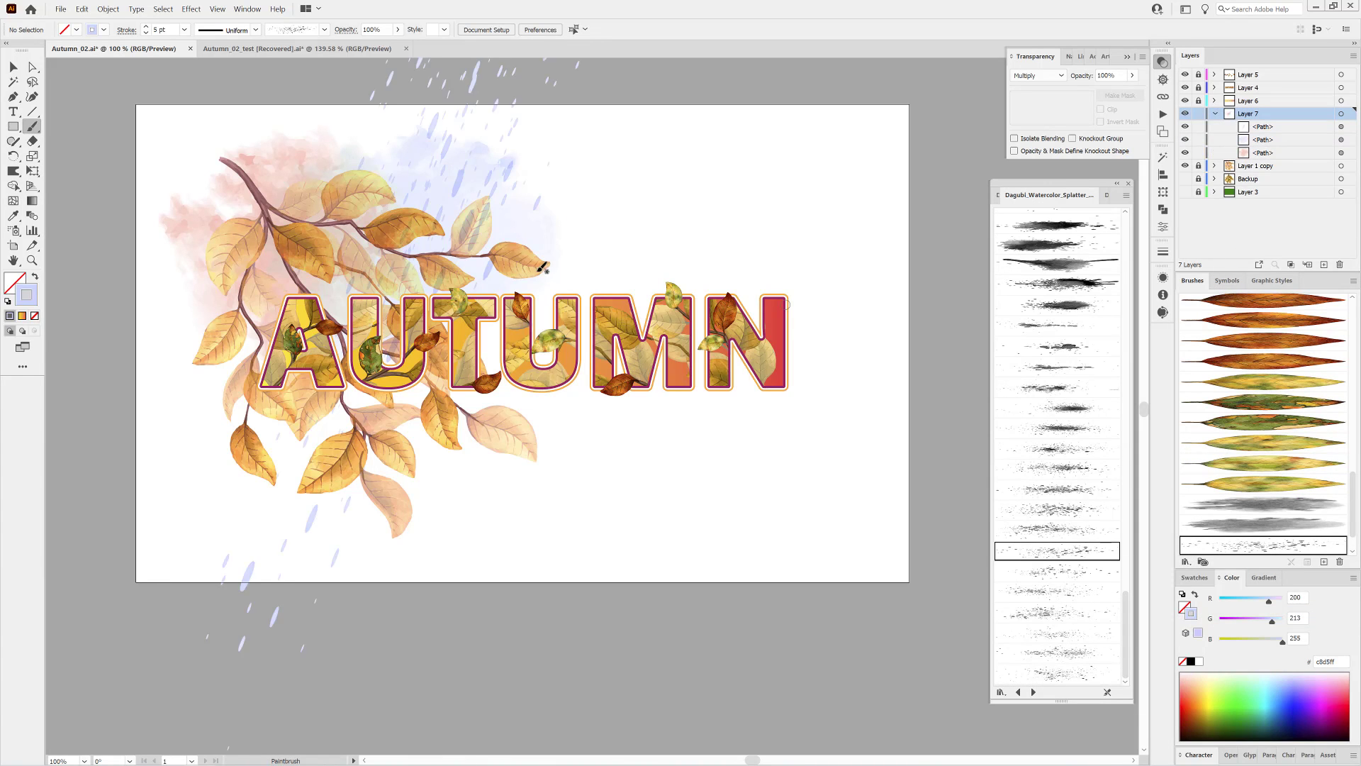
{"action": "left_click", "coordinate": [184, 29]}
{"action": "left_click", "coordinate": [195, 85]}
{"action": "key", "text": "ctrl+0"}
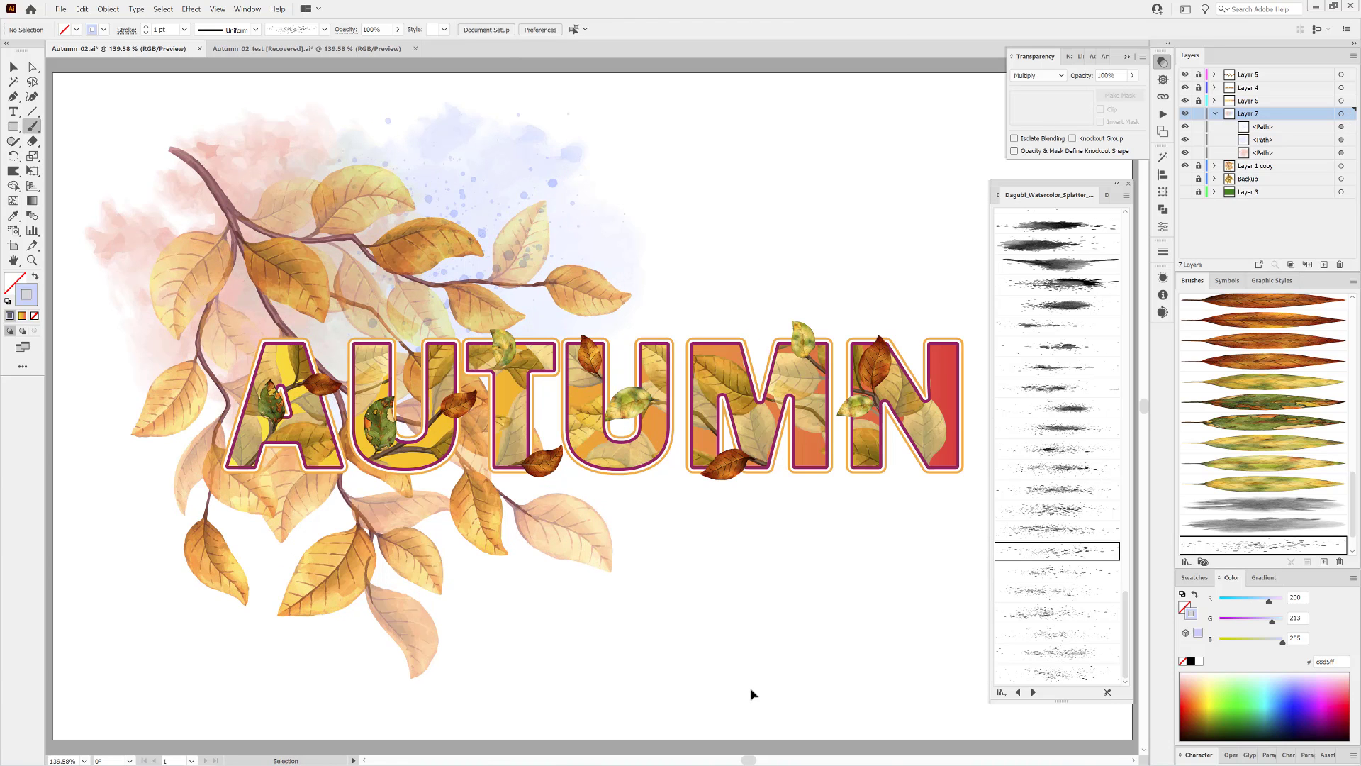
Paint a brown splatter, RGB 156, 112, 102, diagonally over the pink wash and upper branch with a finer splatter brush
{"action": "left_click", "coordinate": [1198, 737]}
{"action": "left_click_drag", "start_coordinate": [1241, 627], "coordinate": [1249, 630]}
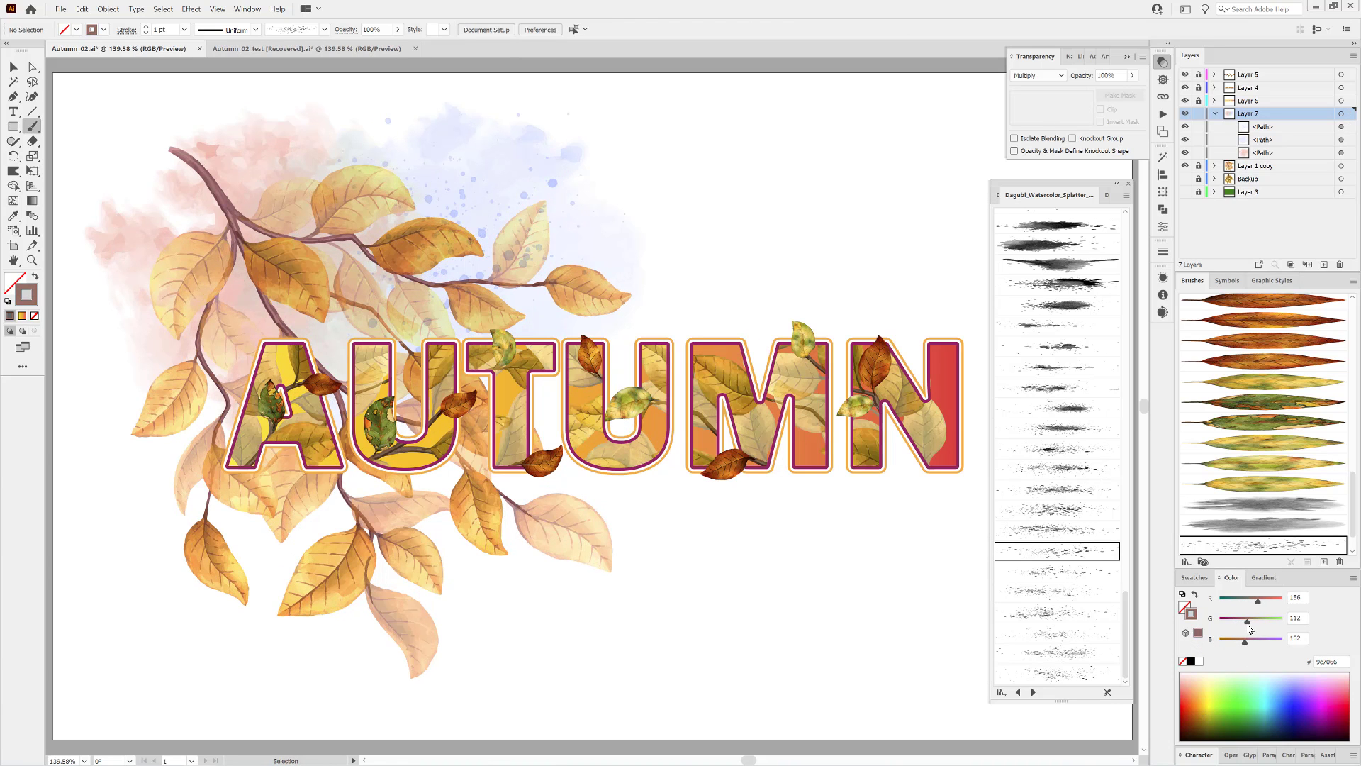
{"action": "left_click", "coordinate": [1086, 631]}
{"action": "mouse_move", "coordinate": [173, 135]}
{"action": "left_mouse_down"}
{"action": "mouse_move", "coordinate": [186, 270]}
{"action": "mouse_move", "coordinate": [227, 287]}
{"action": "mouse_move", "coordinate": [255, 277]}
{"action": "left_mouse_up"}
{"action": "left_click", "coordinate": [915, 673], "text": "ctrl"}
Paint a green splatter, RGB 105, 139, 86, diagonally across the branch's lower-left leaves with another splatter brush
{"action": "left_click", "coordinate": [1225, 724]}
{"action": "left_click_drag", "start_coordinate": [1226, 642], "coordinate": [1256, 625]}
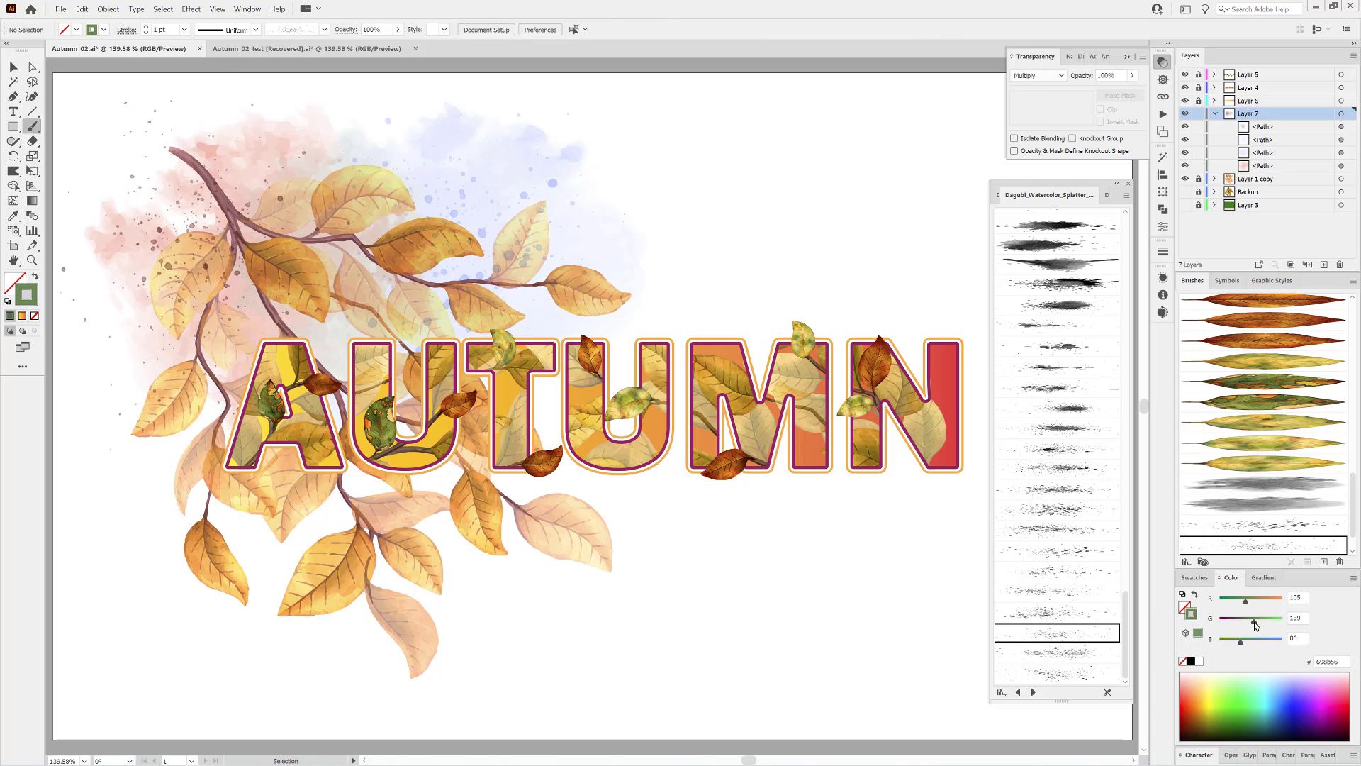
{"action": "left_click", "coordinate": [1056, 591]}
{"action": "left_click_drag", "start_coordinate": [152, 370], "coordinate": [352, 539]}
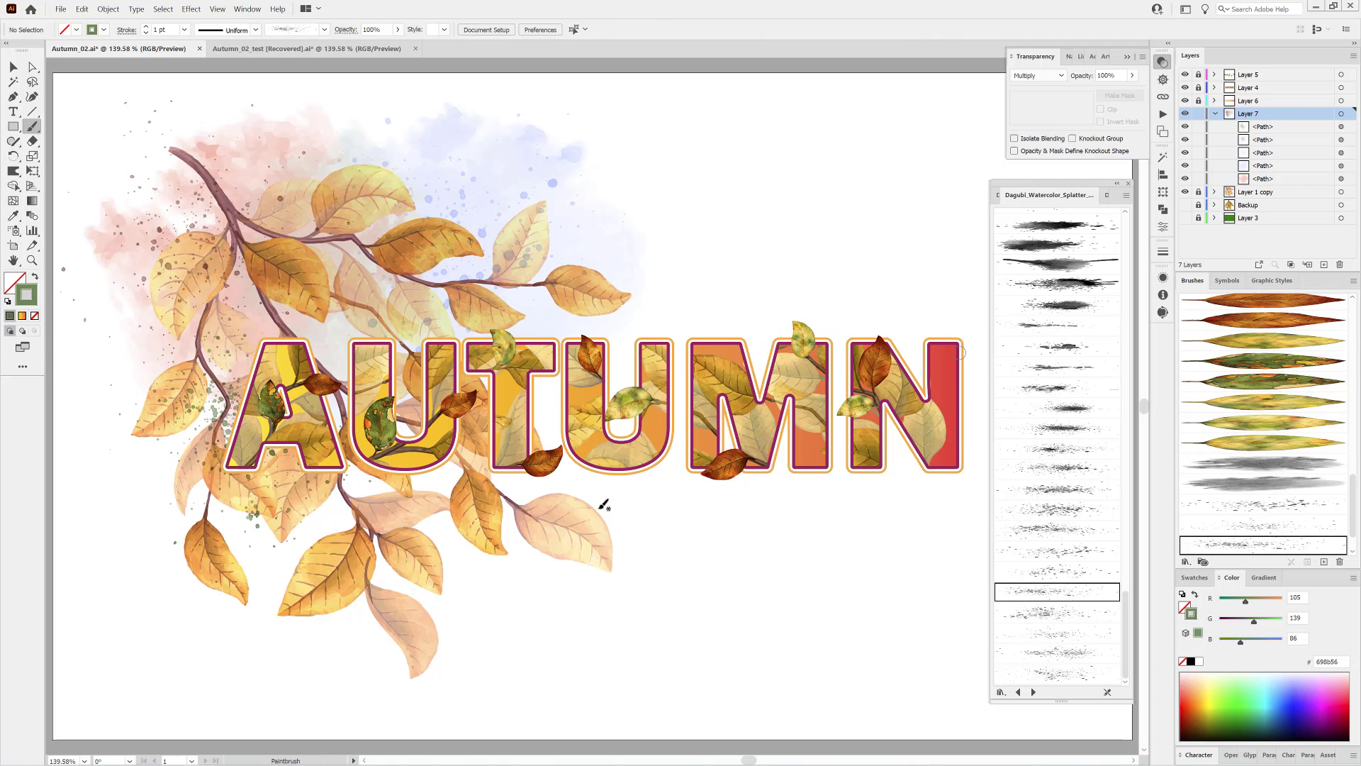
Add a new layer above Layer 5 and set white strokes with Normal blending
{"action": "left_click", "coordinate": [1278, 75]}
{"action": "left_click", "coordinate": [1324, 264]}
{"action": "left_click", "coordinate": [1200, 662]}
{"action": "left_click", "coordinate": [1042, 76]}
{"action": "left_click", "coordinate": [1039, 93]}
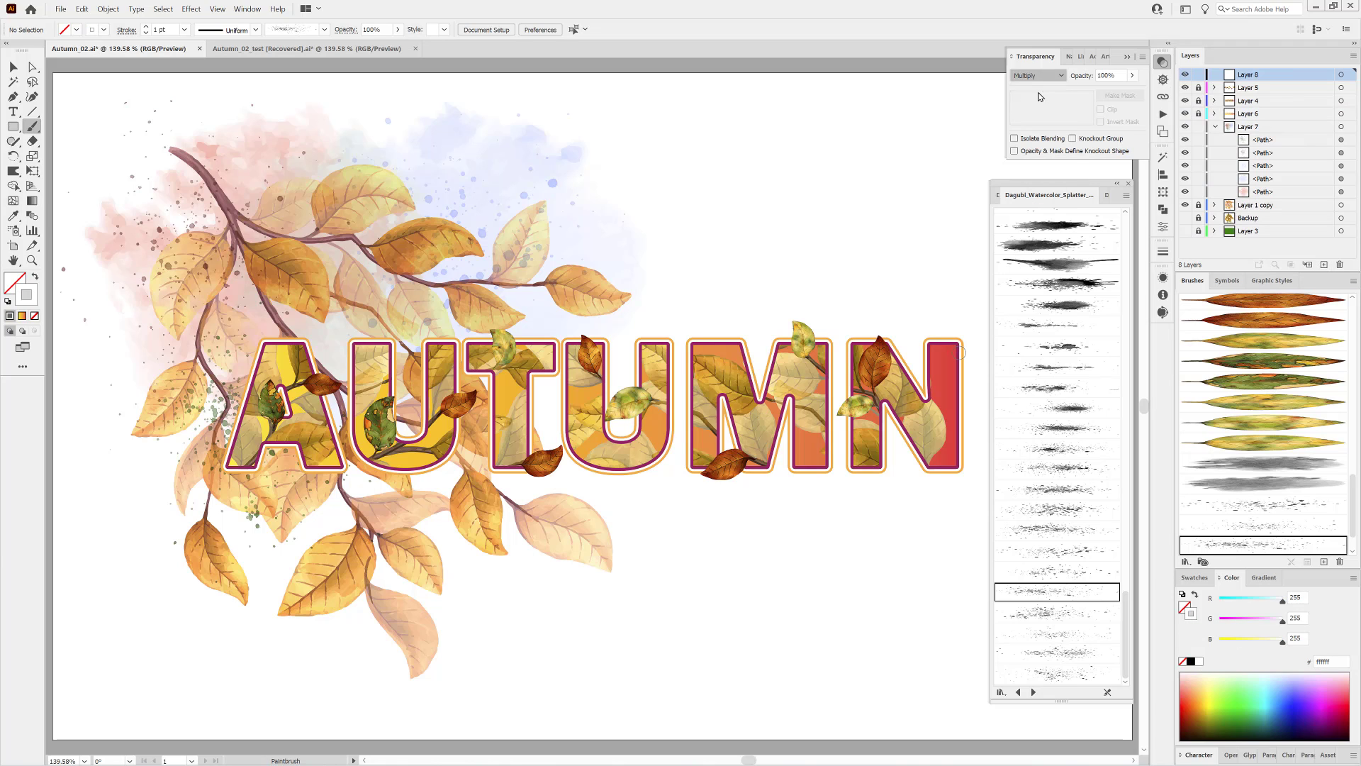
Paint white splatters over the left leaves and from the right-hand leaves down across the letters T and U, adjusting their positions
{"action": "left_click", "coordinate": [1067, 671]}
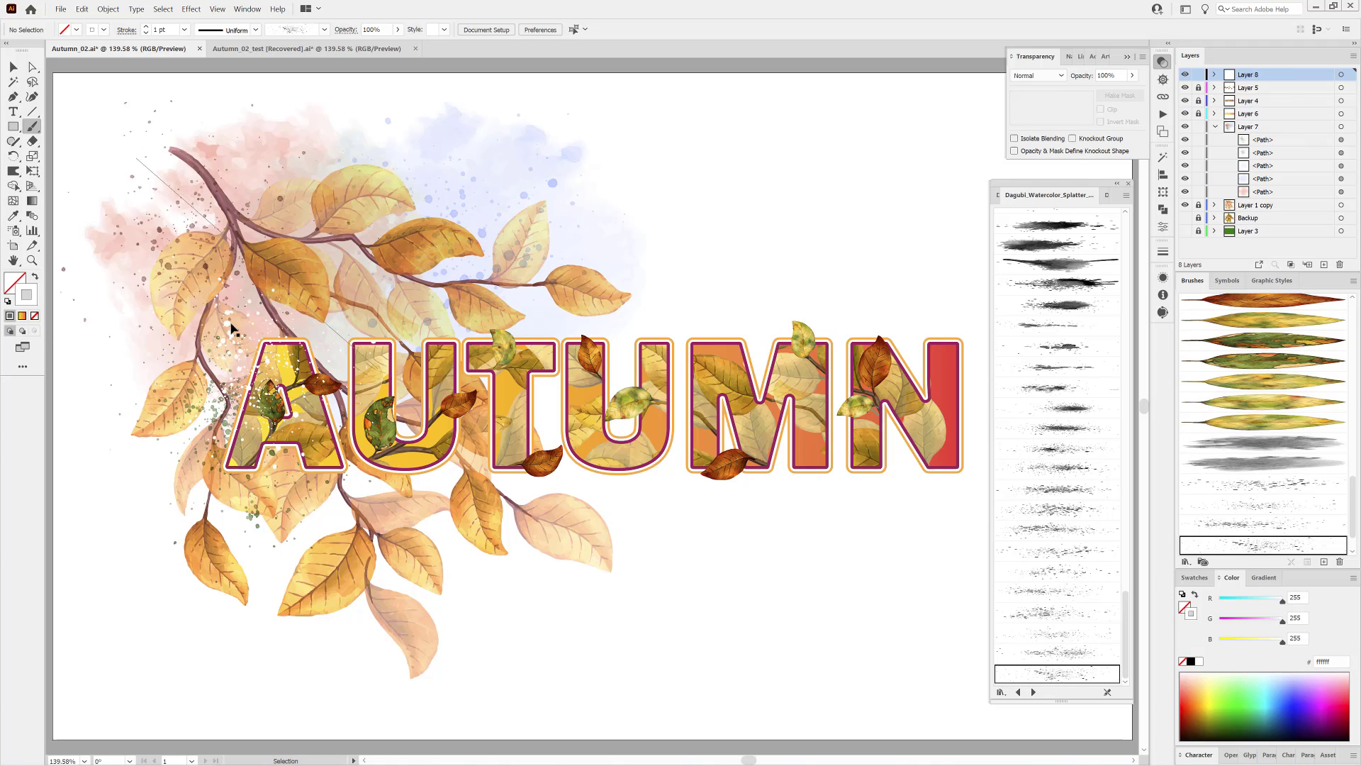
{"action": "left_click_drag", "start_coordinate": [232, 329], "coordinate": [170, 276]}
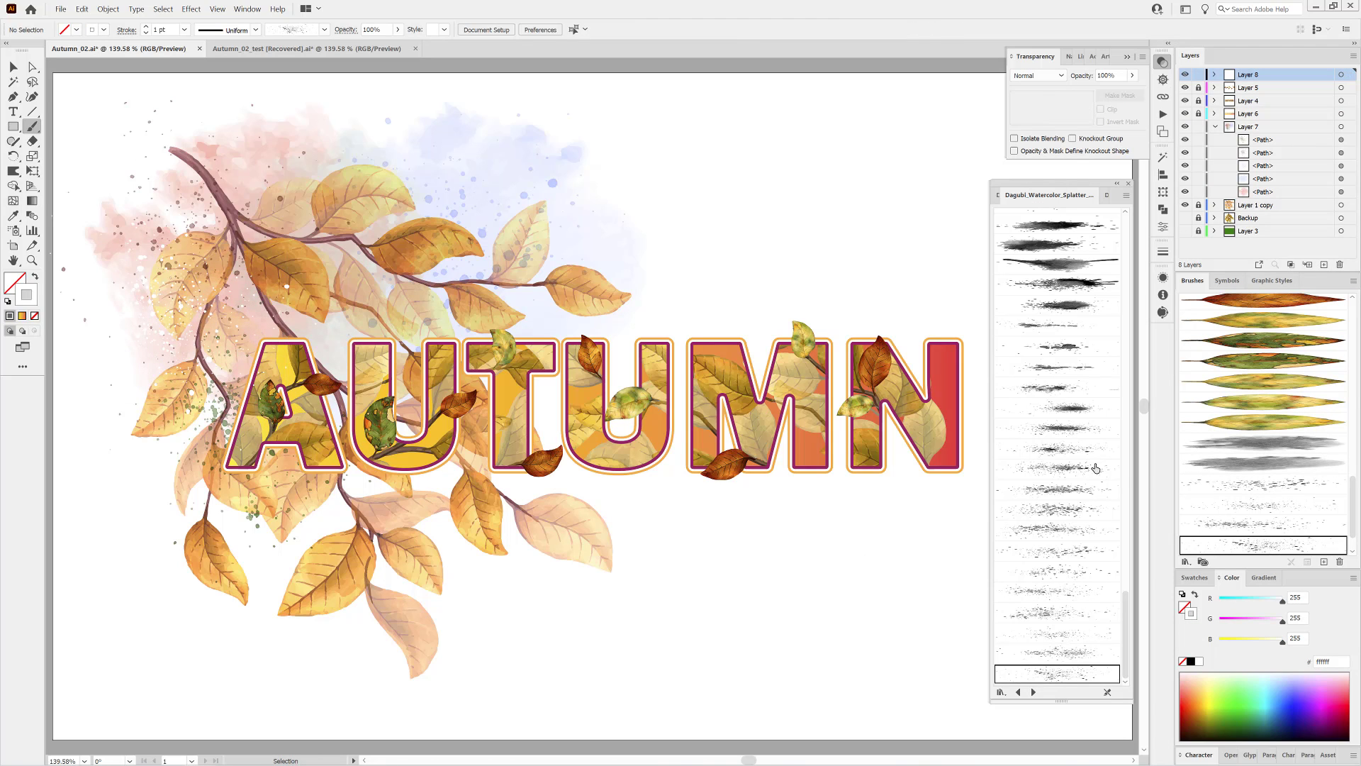
{"action": "left_click", "coordinate": [1094, 552]}
{"action": "left_click_drag", "start_coordinate": [659, 137], "coordinate": [428, 405]}
{"action": "left_click_drag", "start_coordinate": [477, 269], "coordinate": [534, 270], "text": "ctrl"}
{"action": "left_click", "coordinate": [787, 587], "text": "ctrl"}
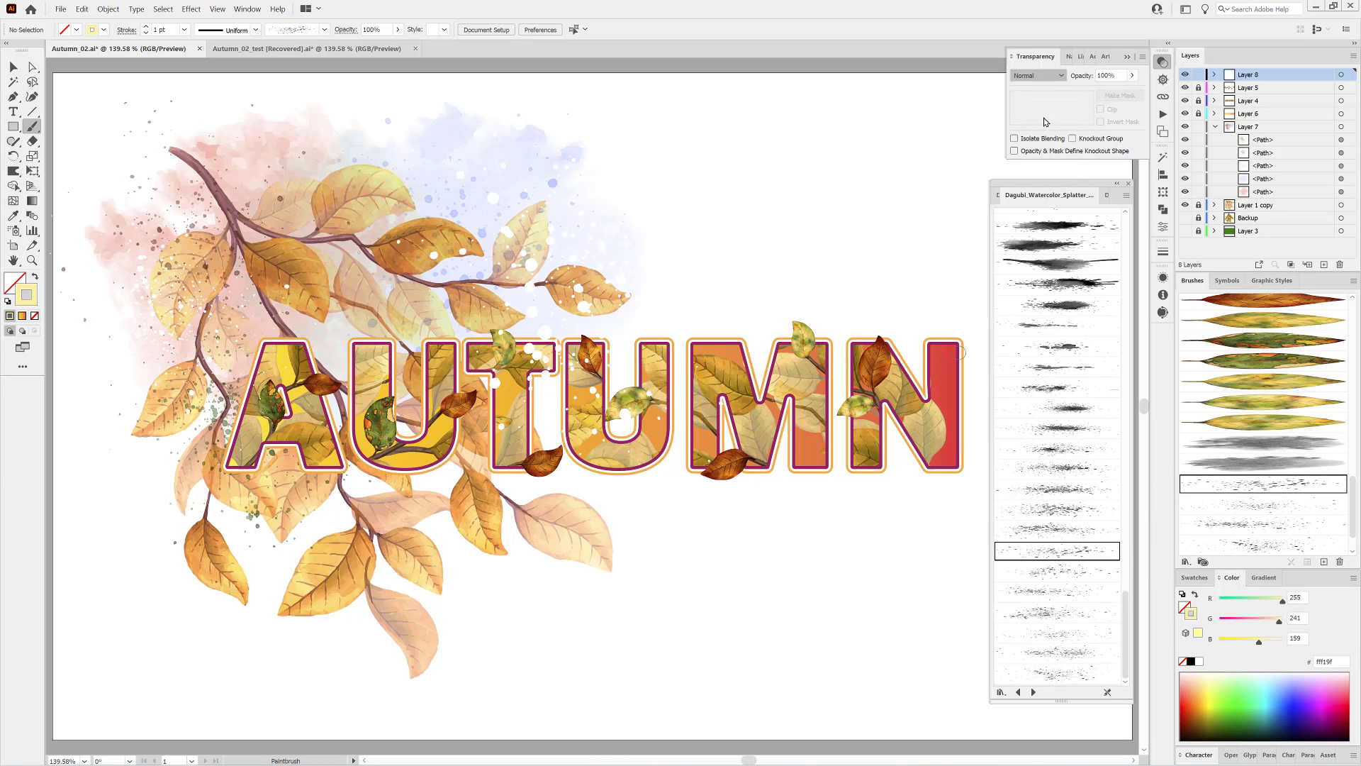
Place a pale yellow Multiply splatter, RGB 255, 241, 159, around the lowest leaves, and close the brush library and transparency settings
{"action": "left_click_drag", "start_coordinate": [381, 671], "coordinate": [375, 650], "text": "ctrl"}
{"action": "left_click", "coordinate": [776, 558], "text": "ctrl"}
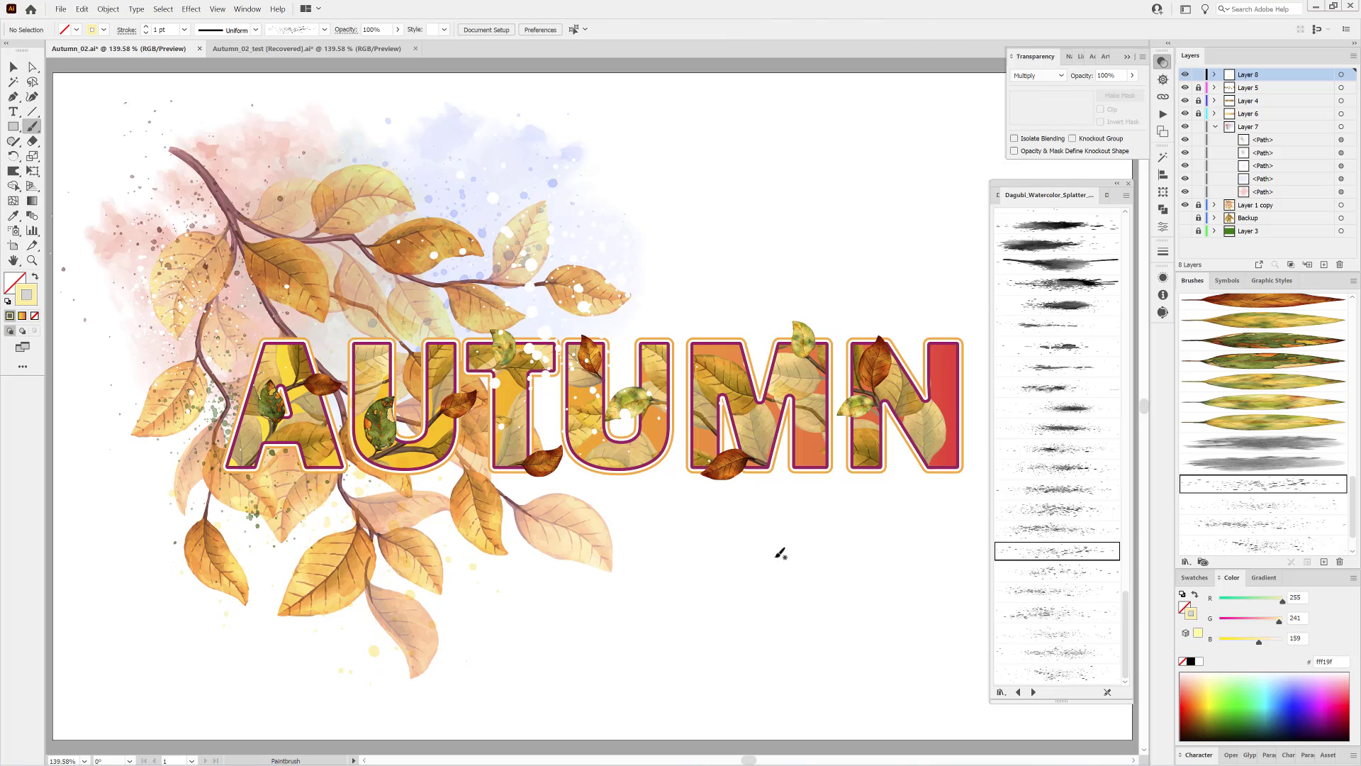
{"action": "left_click", "coordinate": [1129, 183]}
{"action": "left_click", "coordinate": [1163, 62]}
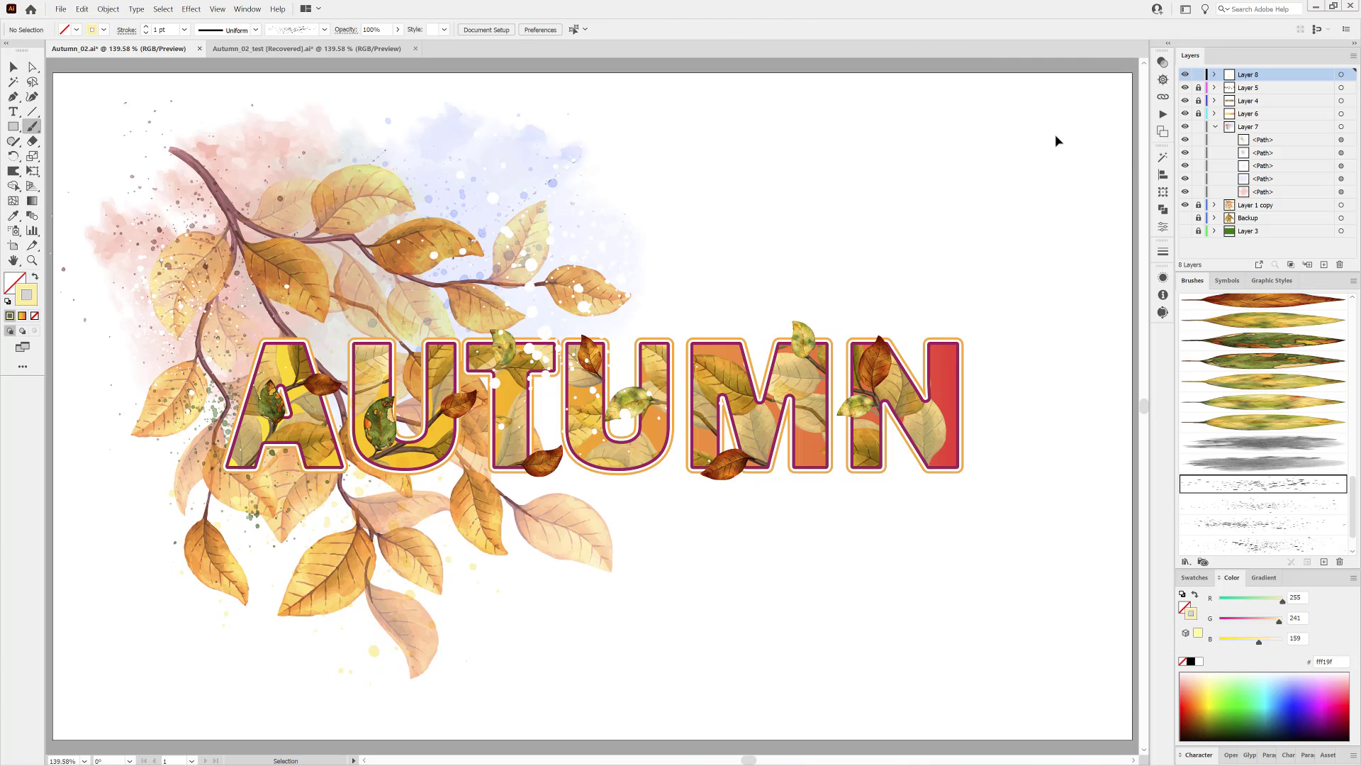
Paint a large yellow leaf below the letters U and M at 64% opacity
{"action": "scroll", "coordinate": [1278, 392], "scroll_direction": "up", "scroll_amount": 10}
{"action": "left_click", "coordinate": [1262, 325]}
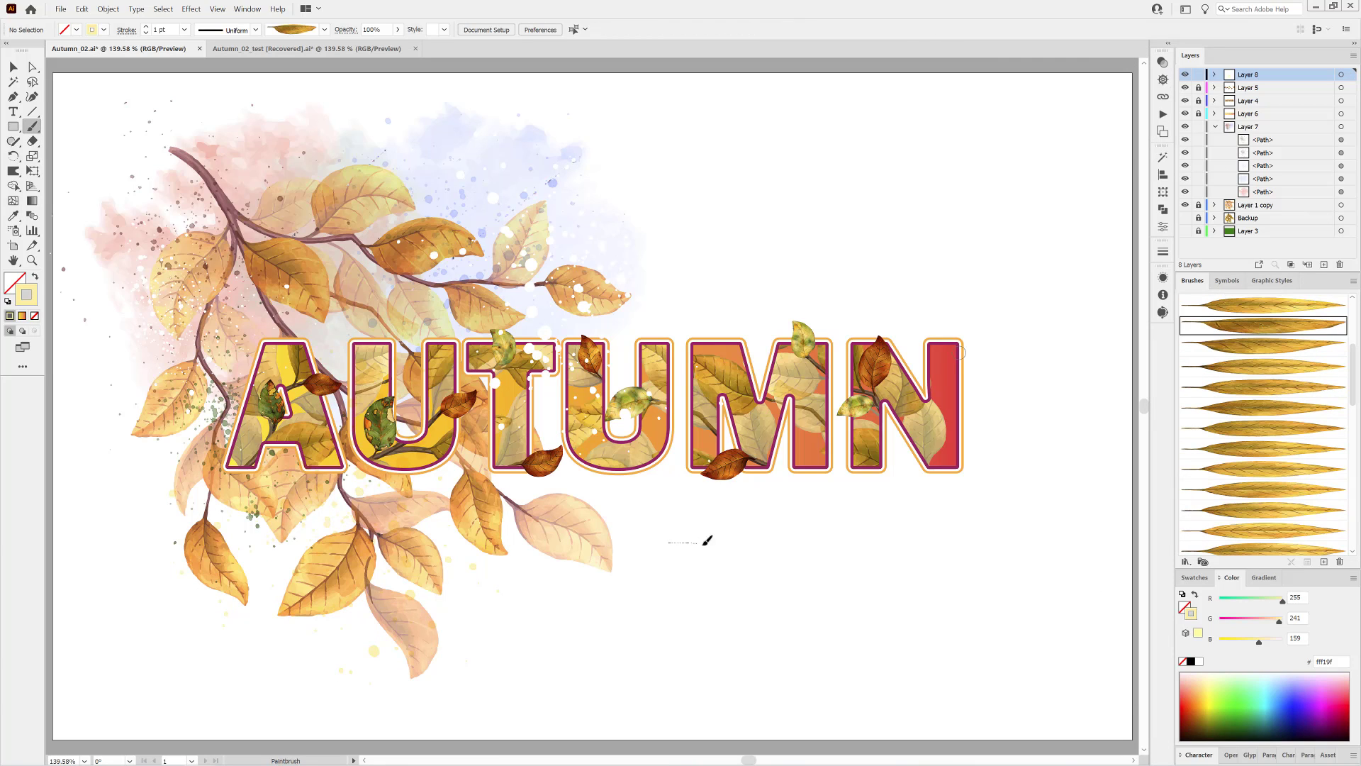
{"action": "left_click_drag", "start_coordinate": [708, 540], "coordinate": [780, 548]}
{"action": "left_click", "coordinate": [397, 29]}
{"action": "left_click_drag", "start_coordinate": [397, 44], "coordinate": [380, 49]}
{"action": "left_click", "coordinate": [851, 241], "text": "ctrl"}
Paint three more yellow leaves with varied brushes: one upright at the lower middle and two smaller ones to its right
{"action": "left_click", "coordinate": [1280, 390]}
{"action": "left_click_drag", "start_coordinate": [527, 600], "coordinate": [591, 688]}
{"action": "left_click", "coordinate": [1261, 411]}
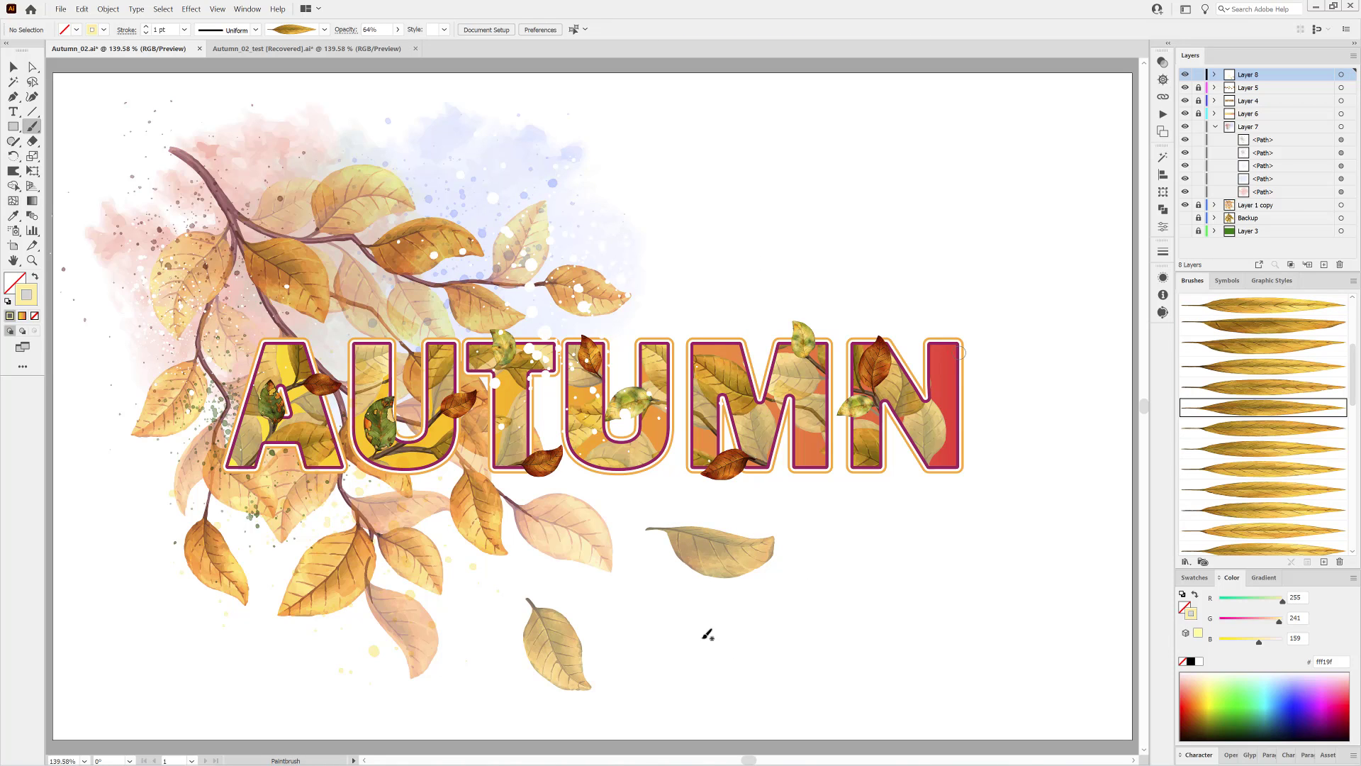
{"action": "left_click_drag", "start_coordinate": [704, 637], "coordinate": [765, 655]}
{"action": "left_click", "coordinate": [1287, 474]}
{"action": "left_click_drag", "start_coordinate": [852, 590], "coordinate": [893, 599]}
Paint a red-brown leaf in the artboard's lower-left corner and a small reddish leaf below the N
{"action": "scroll", "coordinate": [1258, 461], "scroll_direction": "down", "scroll_amount": 5}
{"action": "left_click", "coordinate": [1258, 446]}
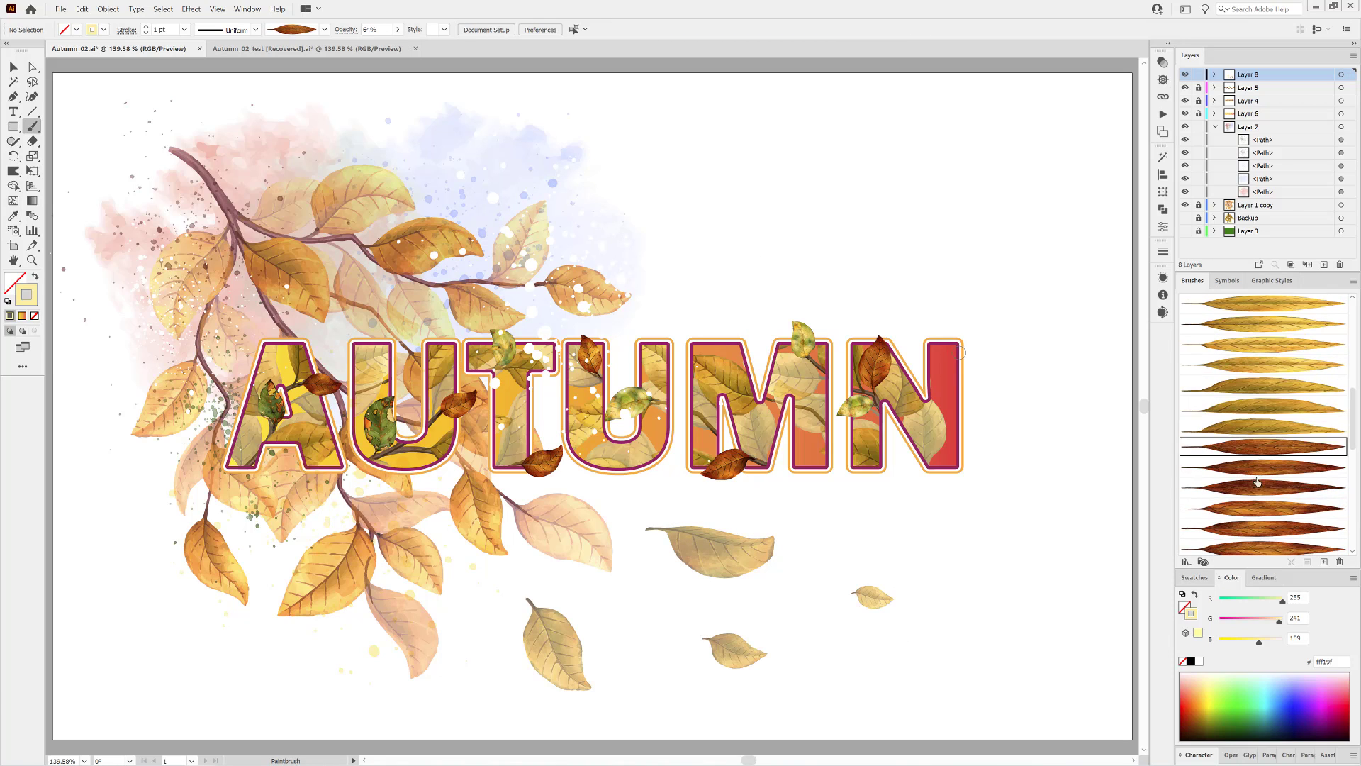
{"action": "left_click_drag", "start_coordinate": [176, 624], "coordinate": [190, 706]}
{"action": "scroll", "coordinate": [1234, 461], "scroll_direction": "down", "scroll_amount": 4}
{"action": "left_click", "coordinate": [1262, 495]}
{"action": "mouse_move", "coordinate": [845, 550]}
{"action": "left_mouse_down"}
{"action": "mouse_move", "coordinate": [885, 542]}
{"action": "mouse_move", "coordinate": [964, 573]}
{"action": "left_mouse_up"}
Paint two small green-yellow leaves and a small curved yellow leaf among the loose leaves below the lettering's right half
{"action": "scroll", "coordinate": [1265, 500], "scroll_direction": "down", "scroll_amount": 5}
{"action": "scroll", "coordinate": [1262, 500], "scroll_direction": "down", "scroll_amount": 3}
{"action": "left_click", "coordinate": [1262, 438]}
{"action": "left_click", "coordinate": [1262, 460]}
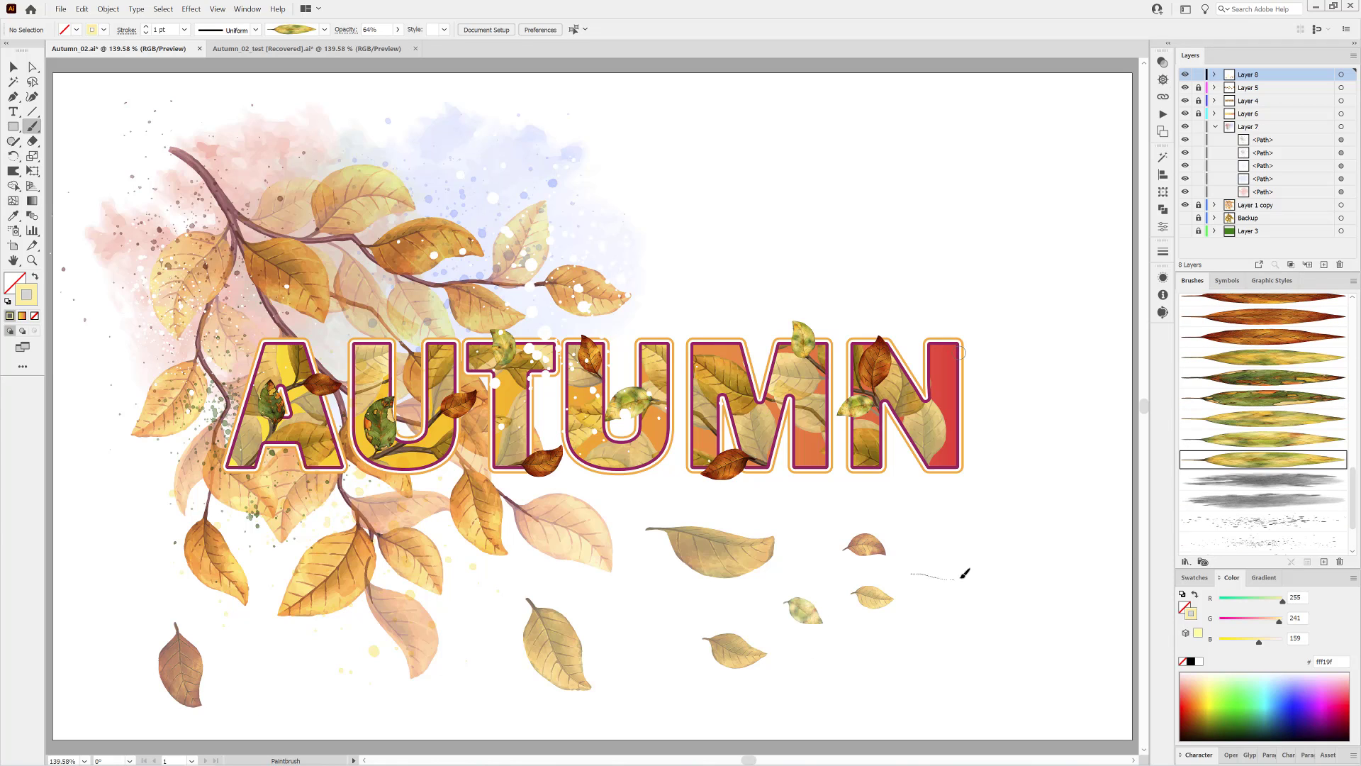
{"action": "scroll", "coordinate": [1304, 432], "scroll_direction": "up", "scroll_amount": 5}
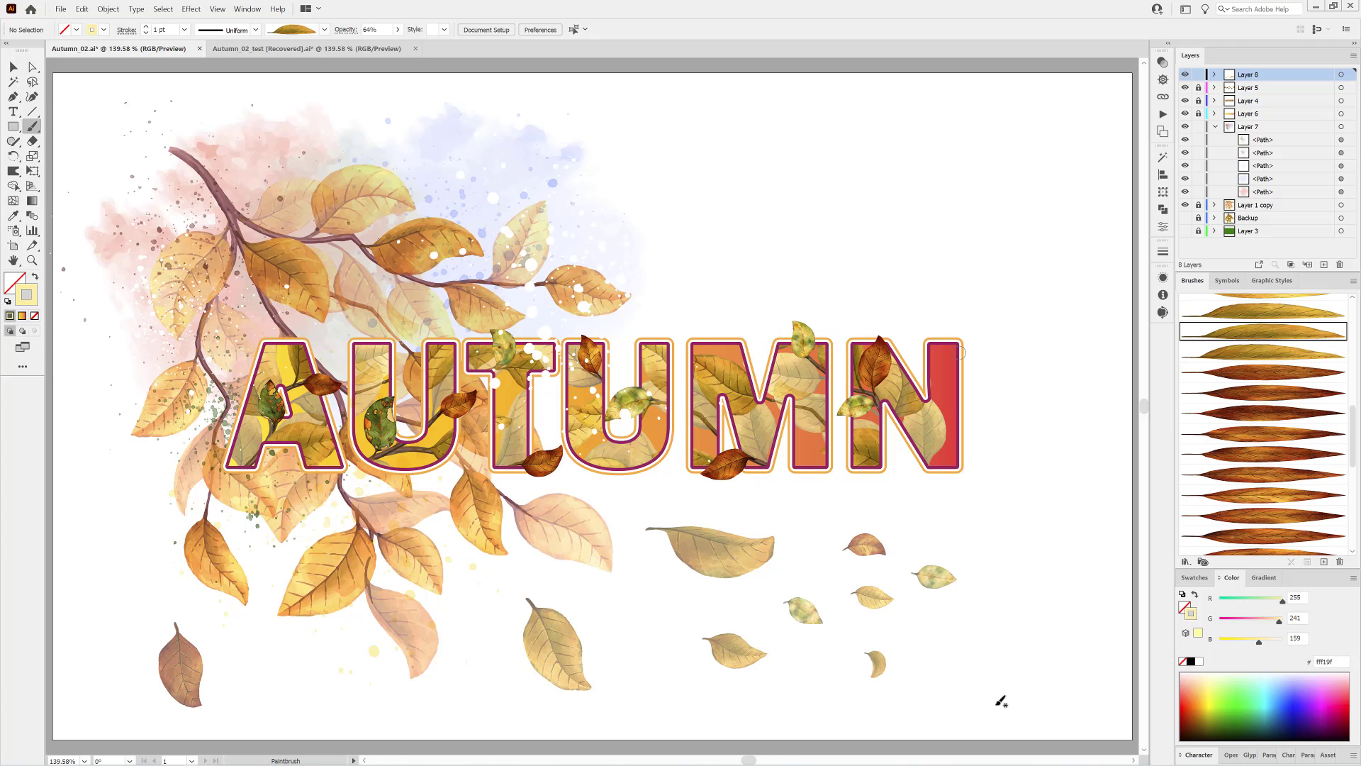
Spread out the loose leaves below the lettering, moving one green leaf toward the artboard's lower-right corner
{"action": "left_click_drag", "start_coordinate": [936, 578], "coordinate": [1028, 650]}
{"action": "left_click_drag", "start_coordinate": [879, 600], "coordinate": [960, 600]}
{"action": "left_click_drag", "start_coordinate": [879, 665], "coordinate": [894, 647]}
{"action": "left_click_drag", "start_coordinate": [865, 549], "coordinate": [845, 599]}
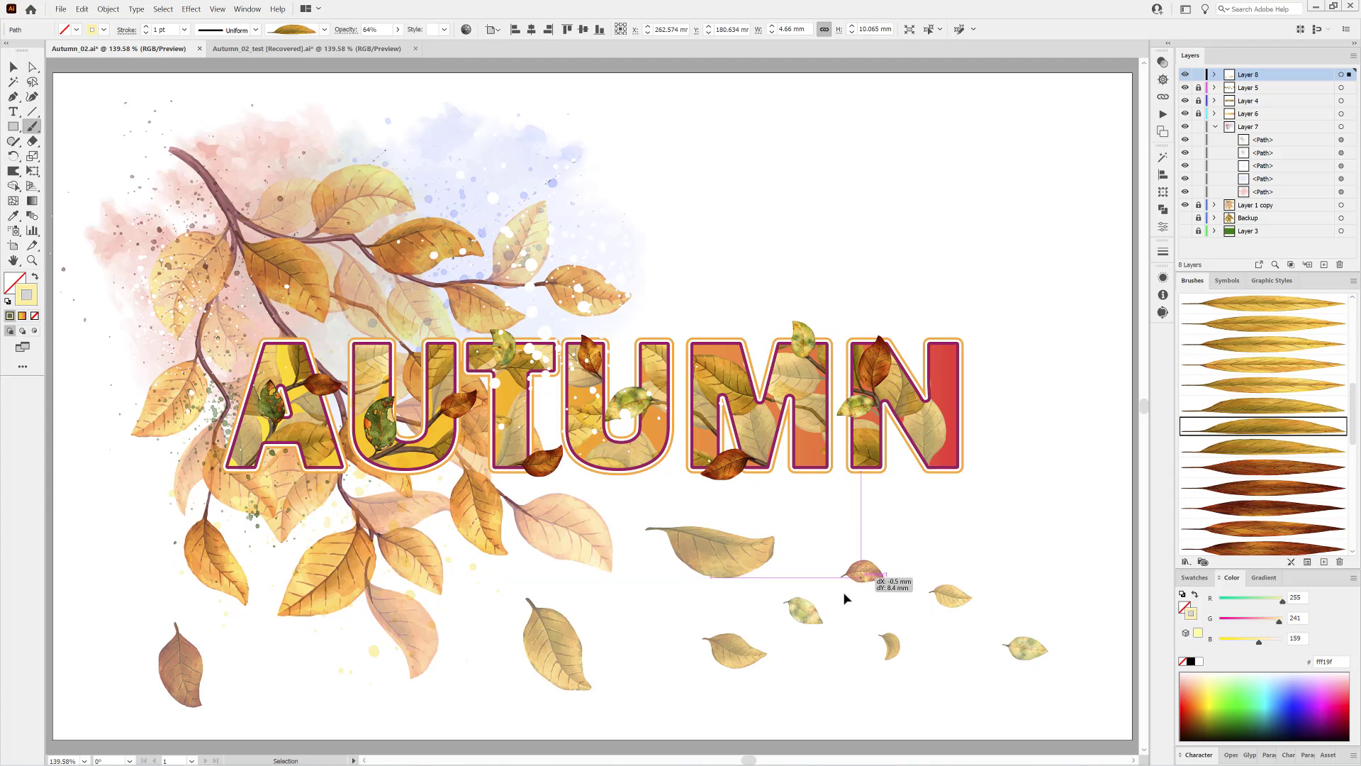
{"action": "left_click_drag", "start_coordinate": [723, 560], "coordinate": [719, 576]}
{"action": "left_click_drag", "start_coordinate": [734, 653], "coordinate": [730, 639]}
Fade the three smaller yellow loose leaves by lowering their opacity
{"action": "left_click", "coordinate": [952, 598], "text": "ctrl"}
{"action": "left_click", "coordinate": [892, 646], "text": "ctrl+shift"}
{"action": "left_click", "coordinate": [735, 638], "text": "ctrl+shift"}
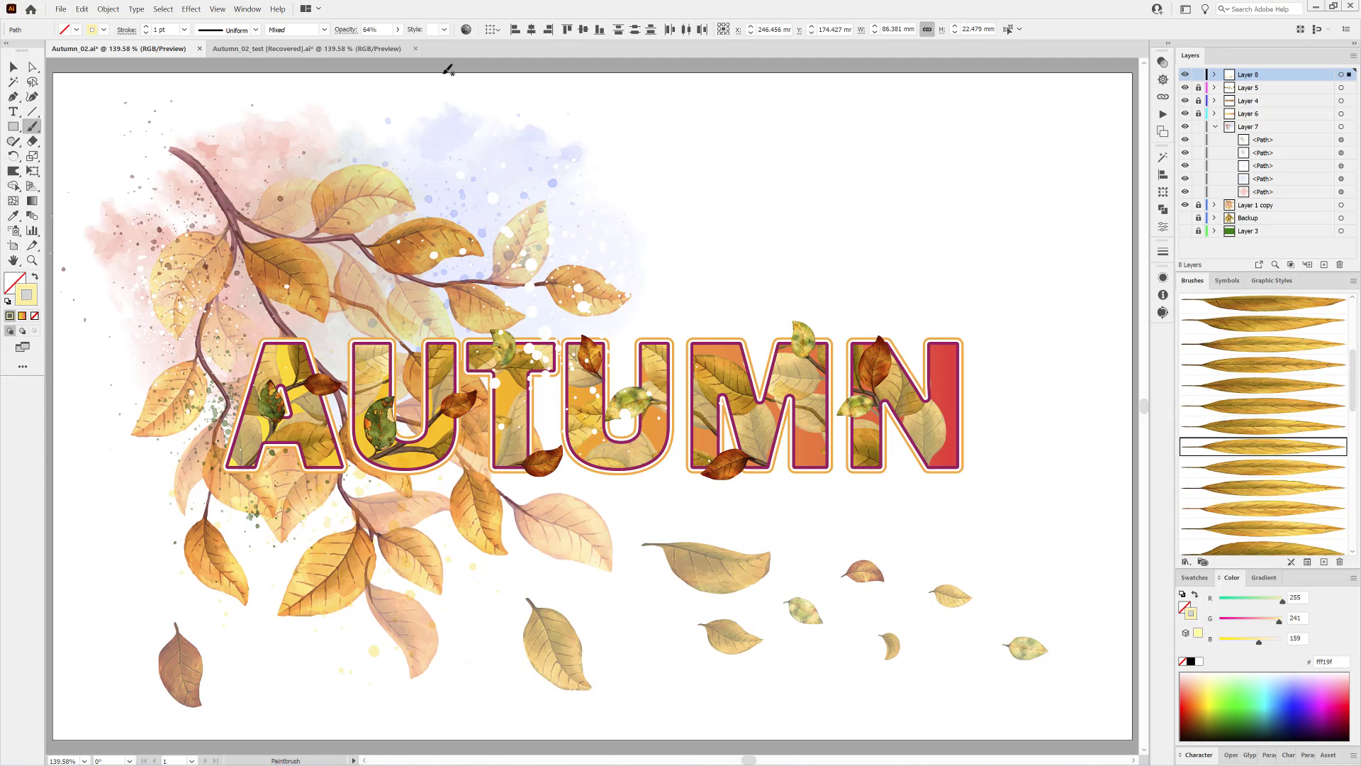
{"action": "left_click", "coordinate": [398, 30]}
{"action": "mouse_move", "coordinate": [379, 46]}
{"action": "left_mouse_down"}
{"action": "mouse_move", "coordinate": [365, 47]}
{"action": "mouse_move", "coordinate": [388, 48]}
{"action": "left_mouse_up"}
Raise the opacity of the lower-left red-brown leaf, and set the upright yellow leaf's opacity to about 77%
{"action": "left_click", "coordinate": [193, 657], "text": "ctrl"}
{"action": "left_click", "coordinate": [399, 30]}
{"action": "left_click", "coordinate": [716, 163], "text": "ctrl"}
{"action": "left_click", "coordinate": [562, 660], "text": "ctrl"}
{"action": "left_click", "coordinate": [398, 30]}
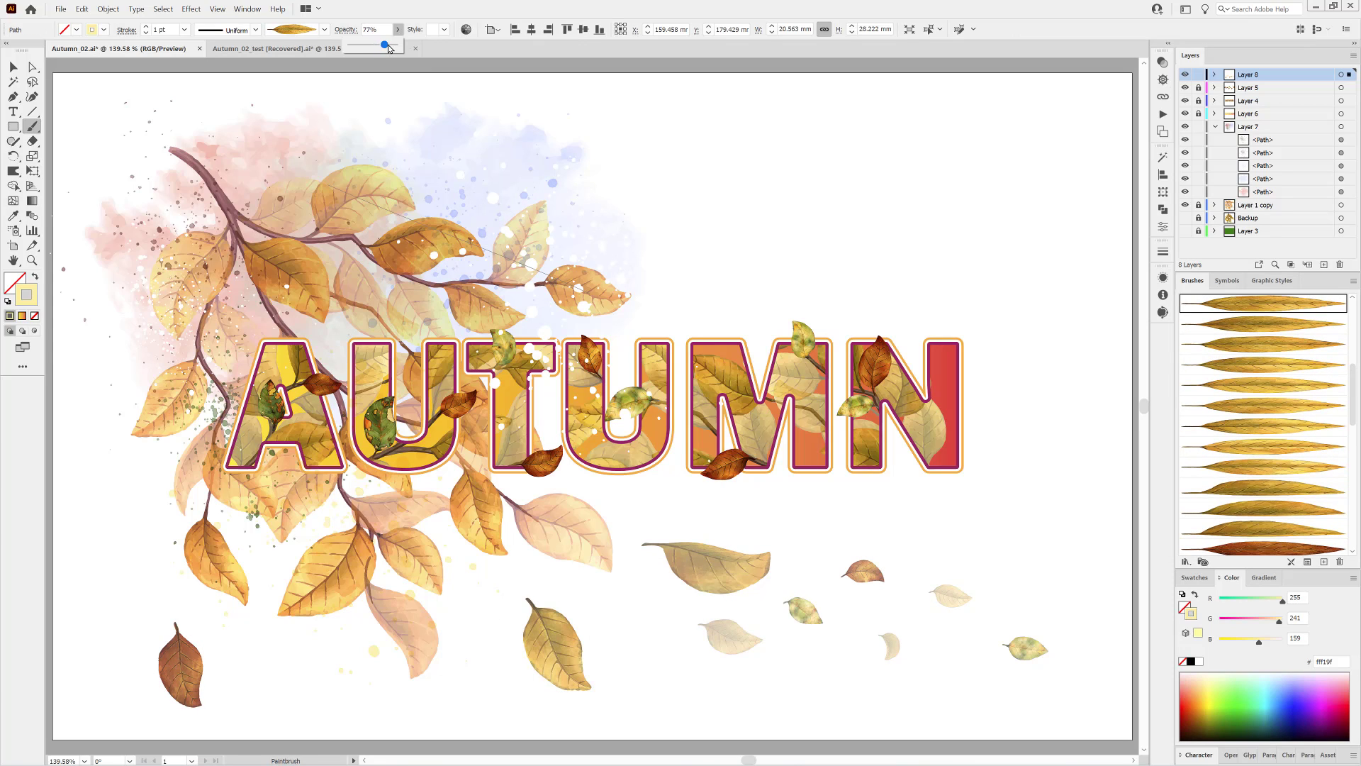
{"action": "left_click", "coordinate": [1082, 116], "text": "ctrl"}
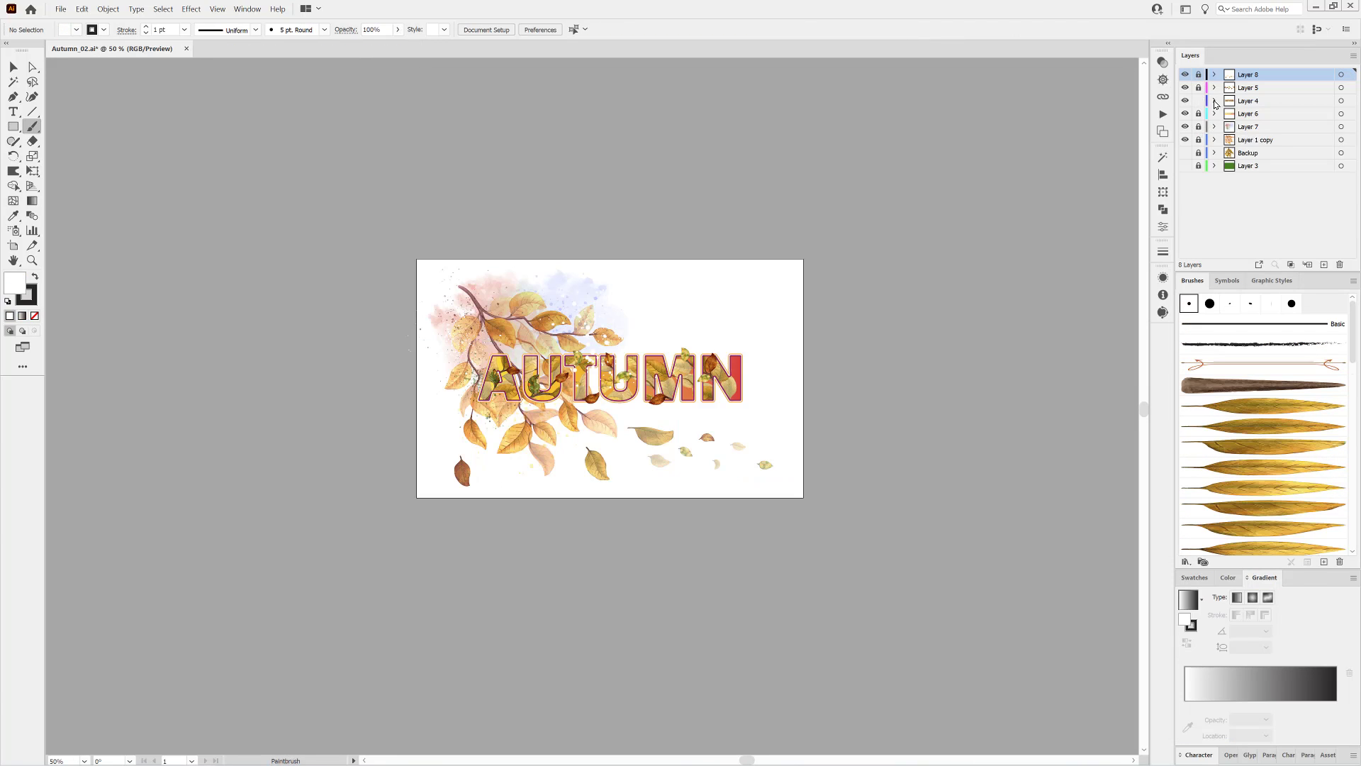
Select the gradient-filled lettering path at the bottom of Layer 4 and recolor it much darker by lowering the overall brightness
{"action": "left_click", "coordinate": [1215, 100]}
{"action": "left_click", "coordinate": [1187, 166]}
{"action": "left_click", "coordinate": [1341, 168]}
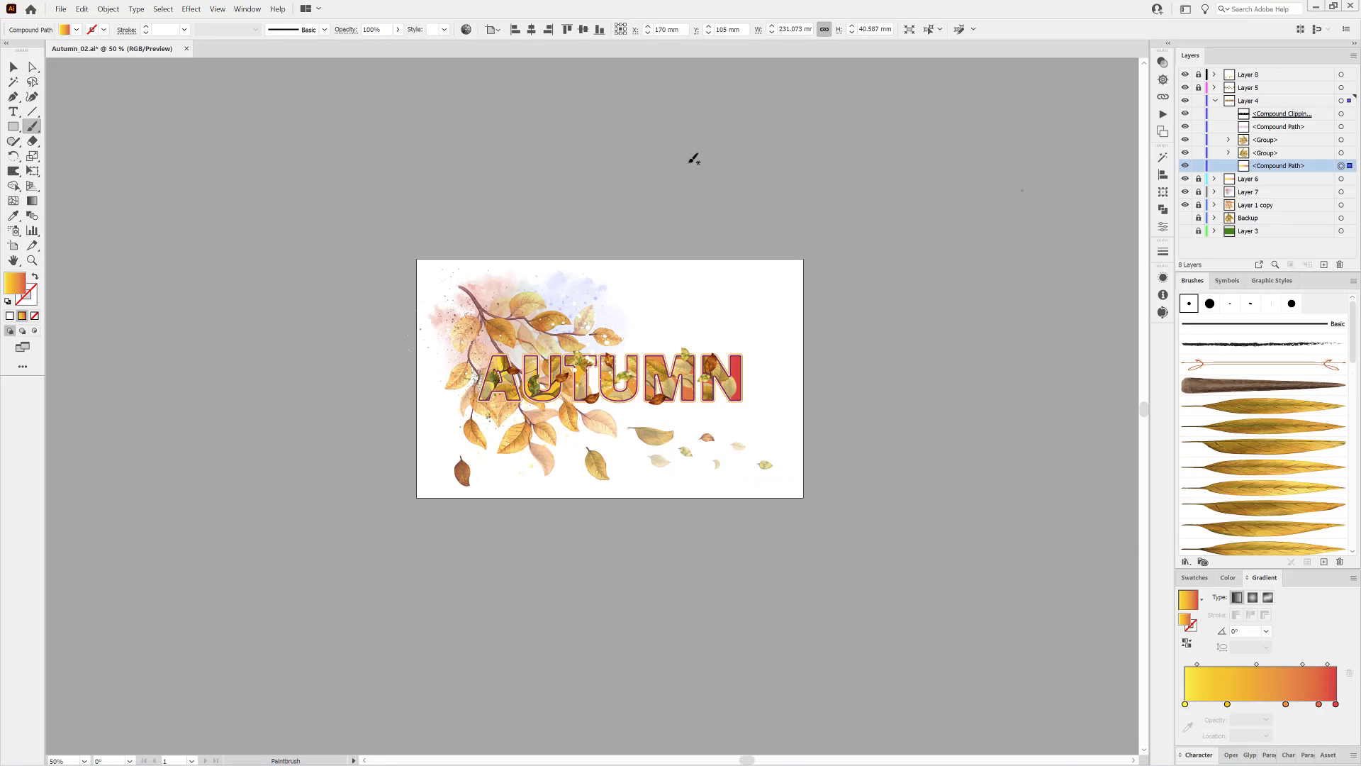
{"action": "left_click", "coordinate": [466, 29]}
{"action": "left_click", "coordinate": [962, 228]}
{"action": "left_click_drag", "start_coordinate": [1006, 416], "coordinate": [957, 418]}
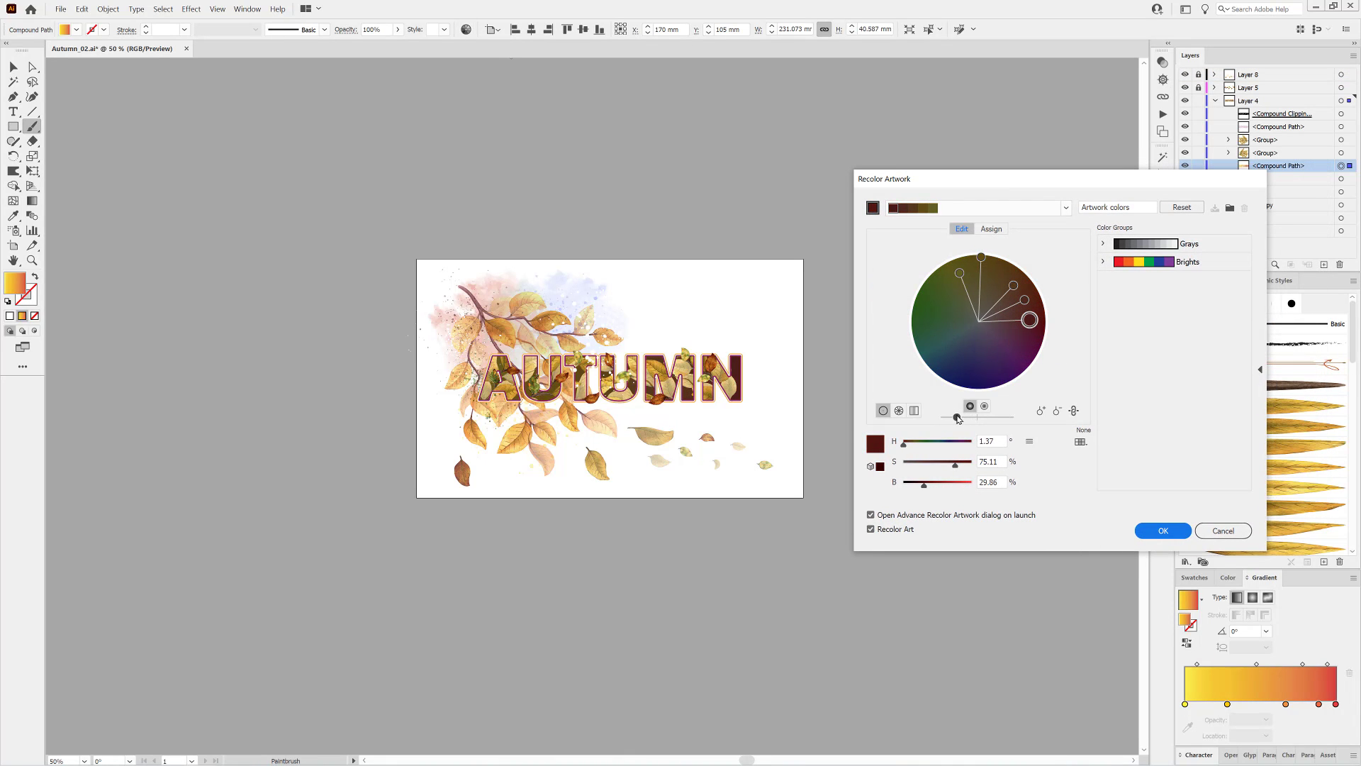
{"action": "key", "text": "Return"}
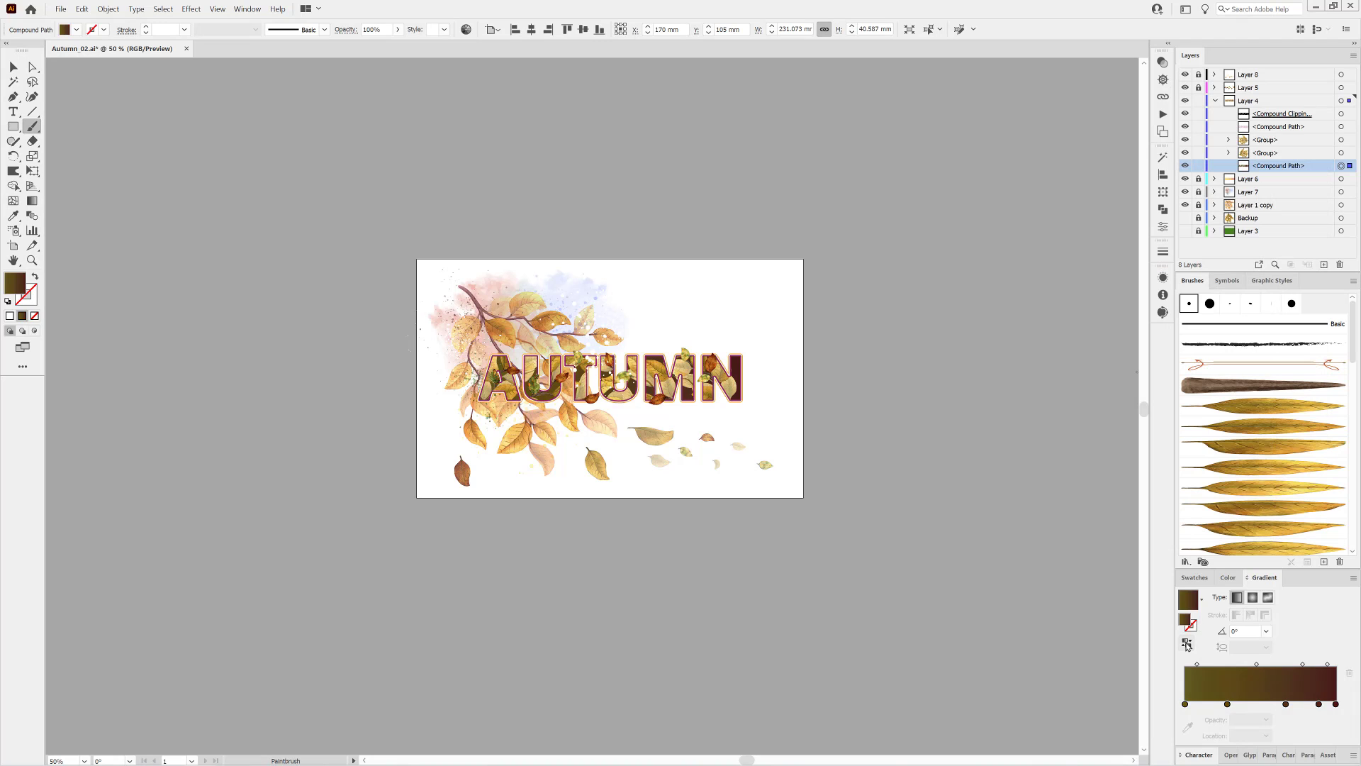
Reverse the lettering's dark gradient, and lock and collapse Layer 4
{"action": "left_click", "coordinate": [1188, 645]}
{"action": "left_click_drag", "start_coordinate": [648, 375], "coordinate": [752, 441]}
{"action": "left_click_drag", "start_coordinate": [753, 442], "coordinate": [816, 428]}
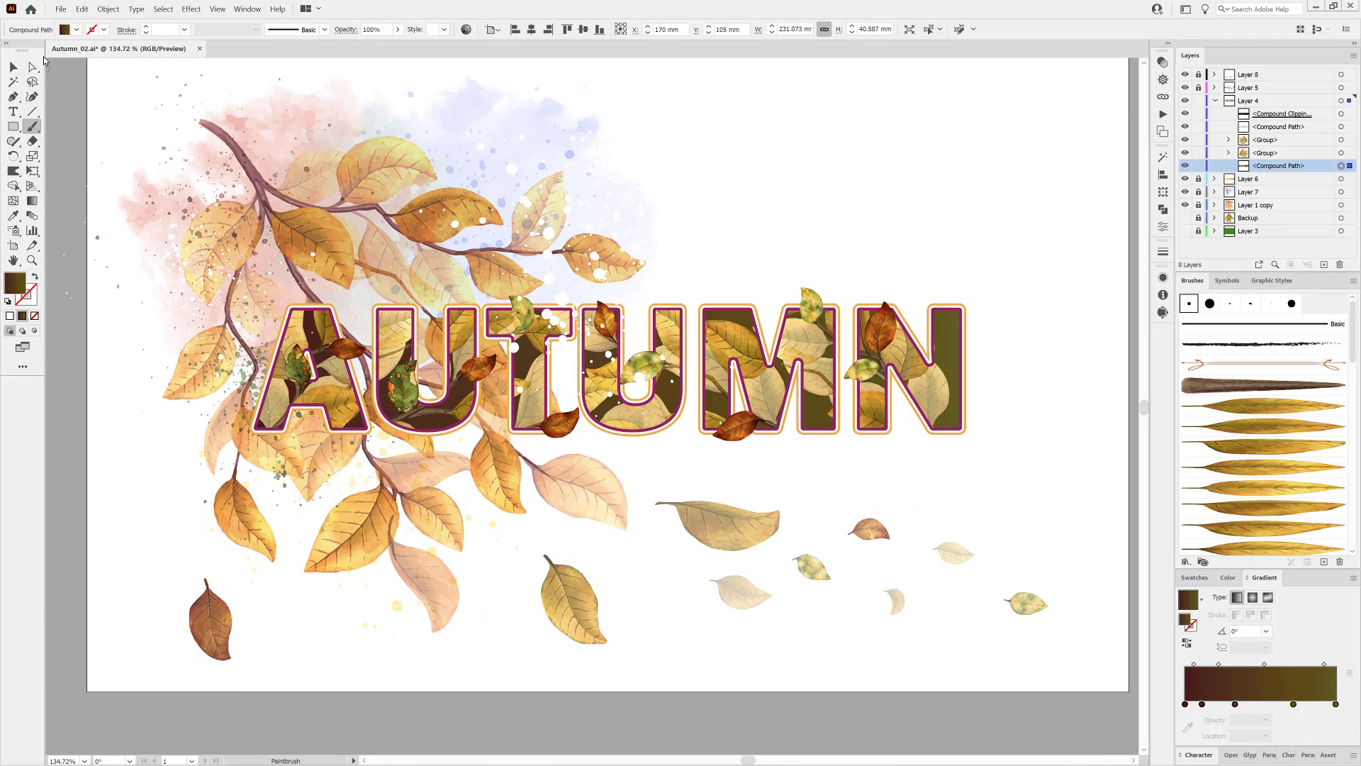
{"action": "left_click", "coordinate": [1198, 101]}
{"action": "left_click", "coordinate": [1215, 100]}
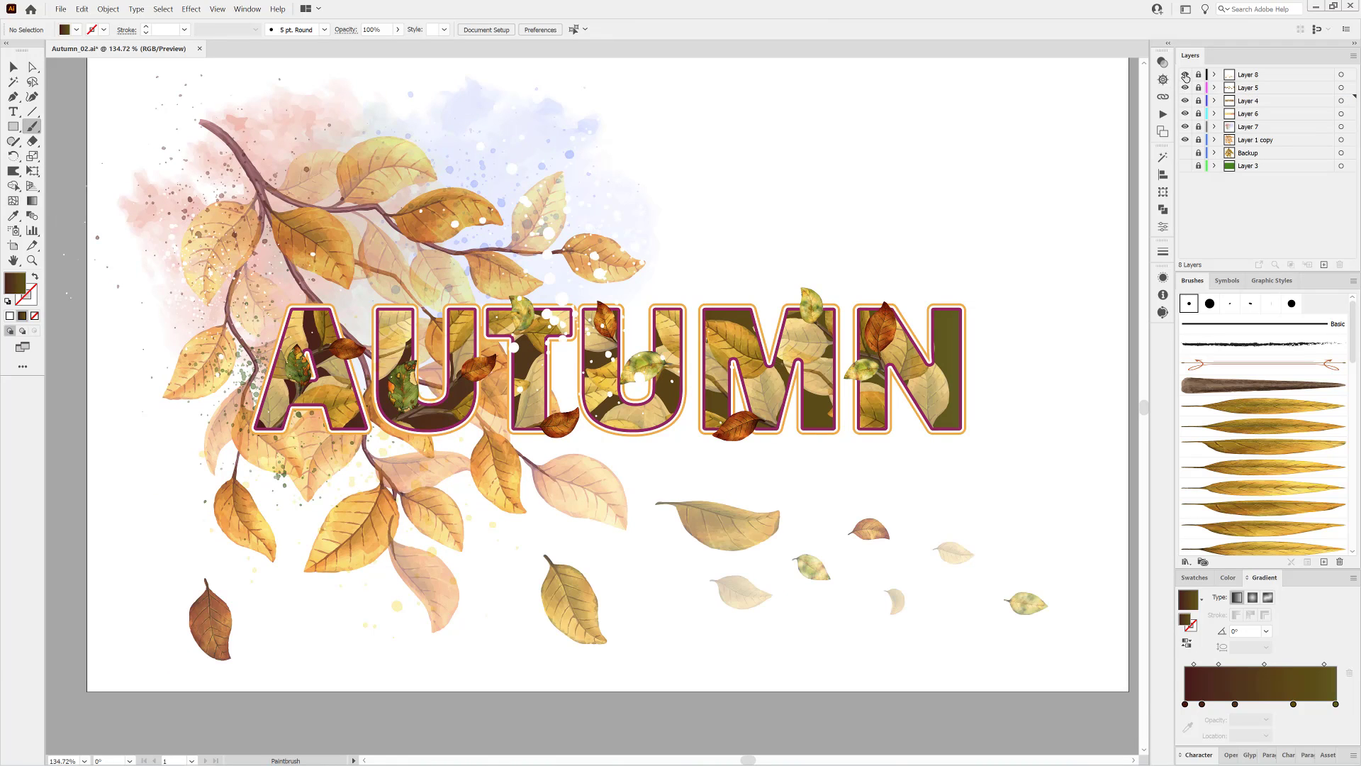
Unlock Layer 5, select all its leaves and expand their appearance
{"action": "left_click", "coordinate": [1185, 88]}
{"action": "left_click", "coordinate": [1185, 88]}
{"action": "left_click", "coordinate": [1198, 88]}
{"action": "left_click", "coordinate": [1214, 88]}
{"action": "left_click", "coordinate": [1215, 88]}
{"action": "left_click", "coordinate": [1341, 88]}
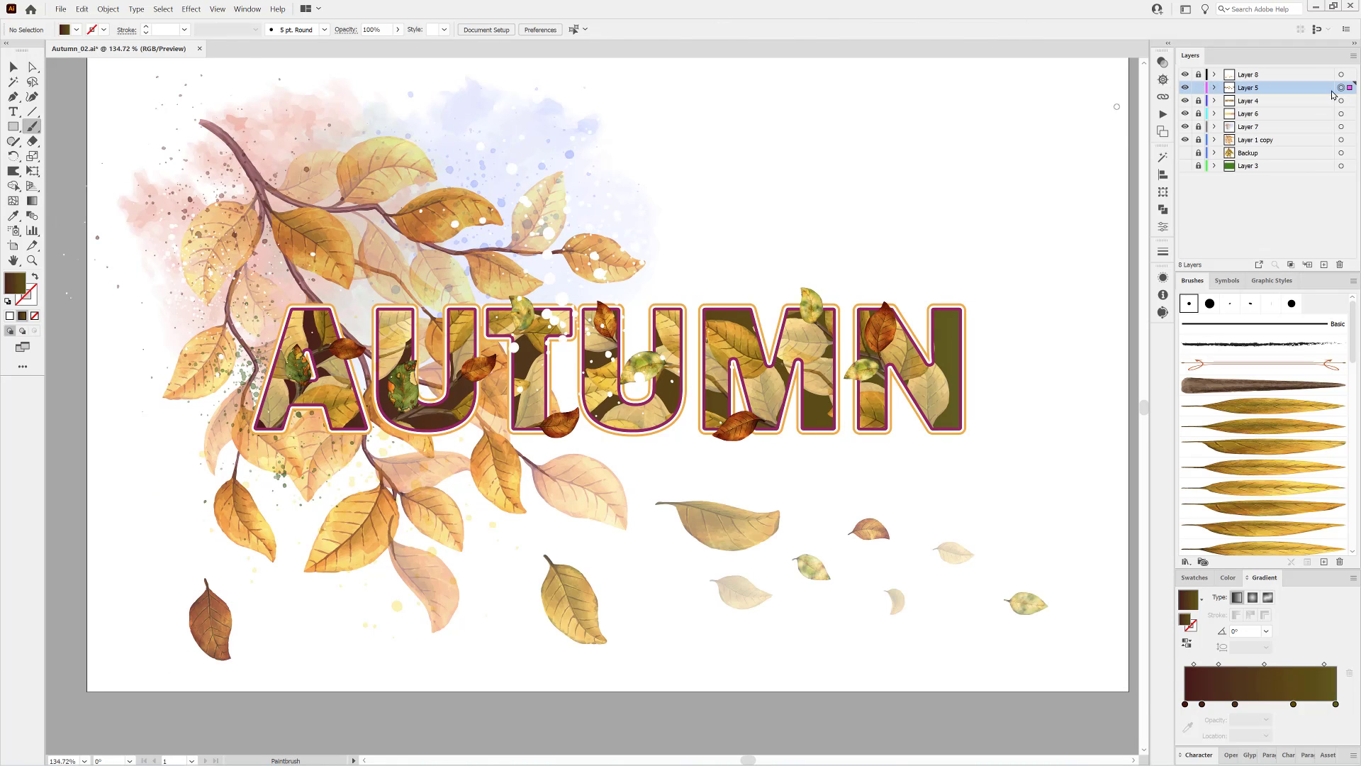
{"action": "left_click", "coordinate": [108, 10]}
{"action": "left_click", "coordinate": [121, 142]}
{"action": "key", "text": "ctrl+h"}
{"action": "key", "text": "ctrl+h"}
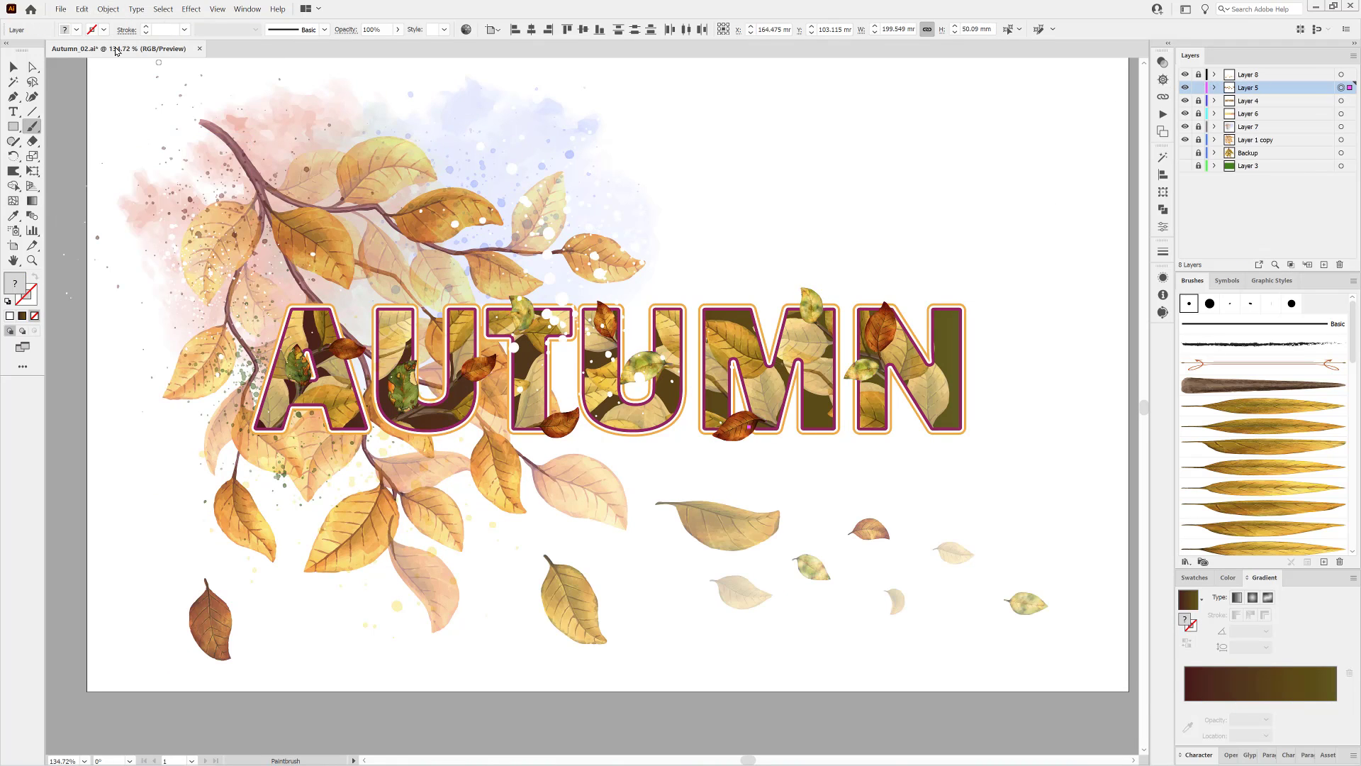
Adjust the colors of the selected Layer 5 leaves to Red 17%, Green -6% and Blue 22%, and deselect them
{"action": "left_click", "coordinate": [81, 9]}
{"action": "mouse_move", "coordinate": [142, 198]}
{"action": "left_click", "coordinate": [312, 225]}
{"action": "mouse_move", "coordinate": [1076, 231]}
{"action": "left_mouse_down"}
{"action": "mouse_move", "coordinate": [1088, 234]}
{"action": "mouse_move", "coordinate": [1081, 250]}
{"action": "left_mouse_up"}
{"action": "left_click", "coordinate": [993, 369]}
{"action": "left_click", "coordinate": [1077, 269]}
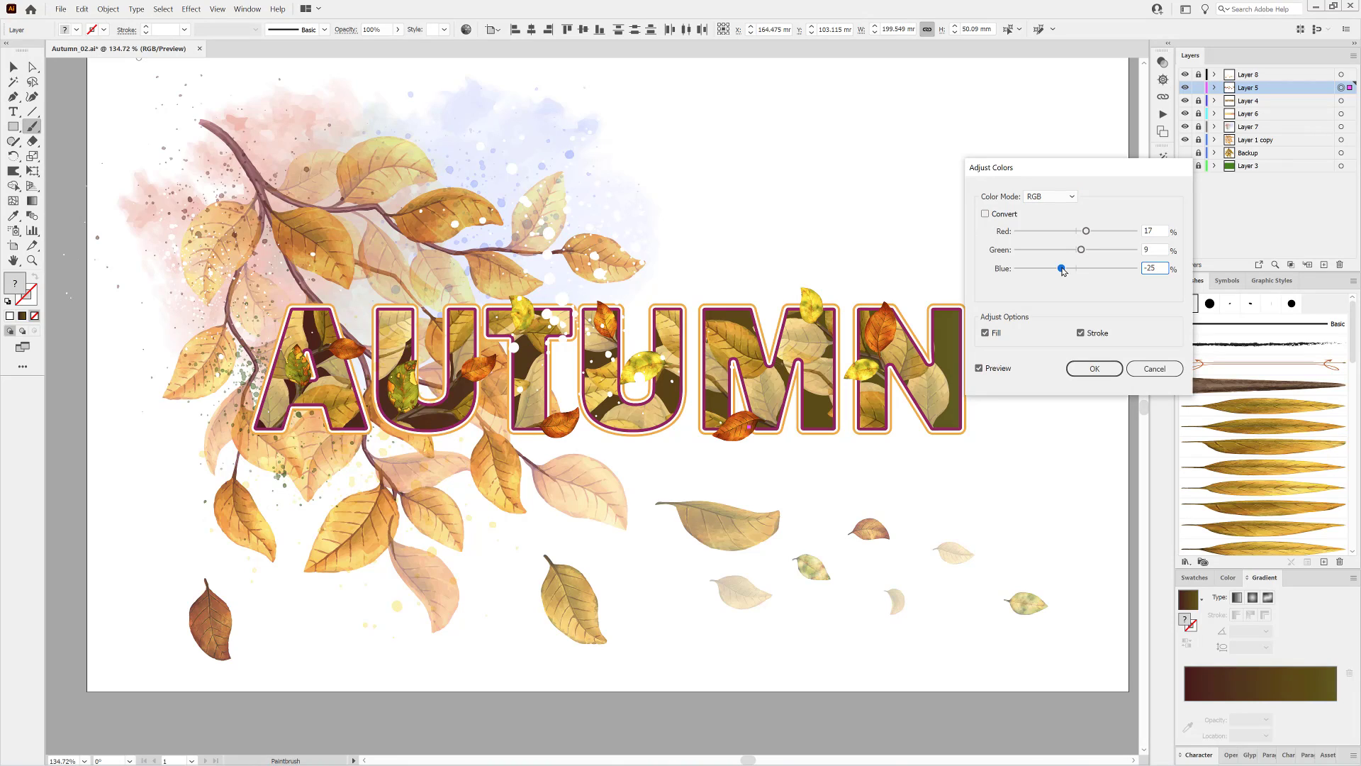
{"action": "left_click", "coordinate": [1072, 251]}
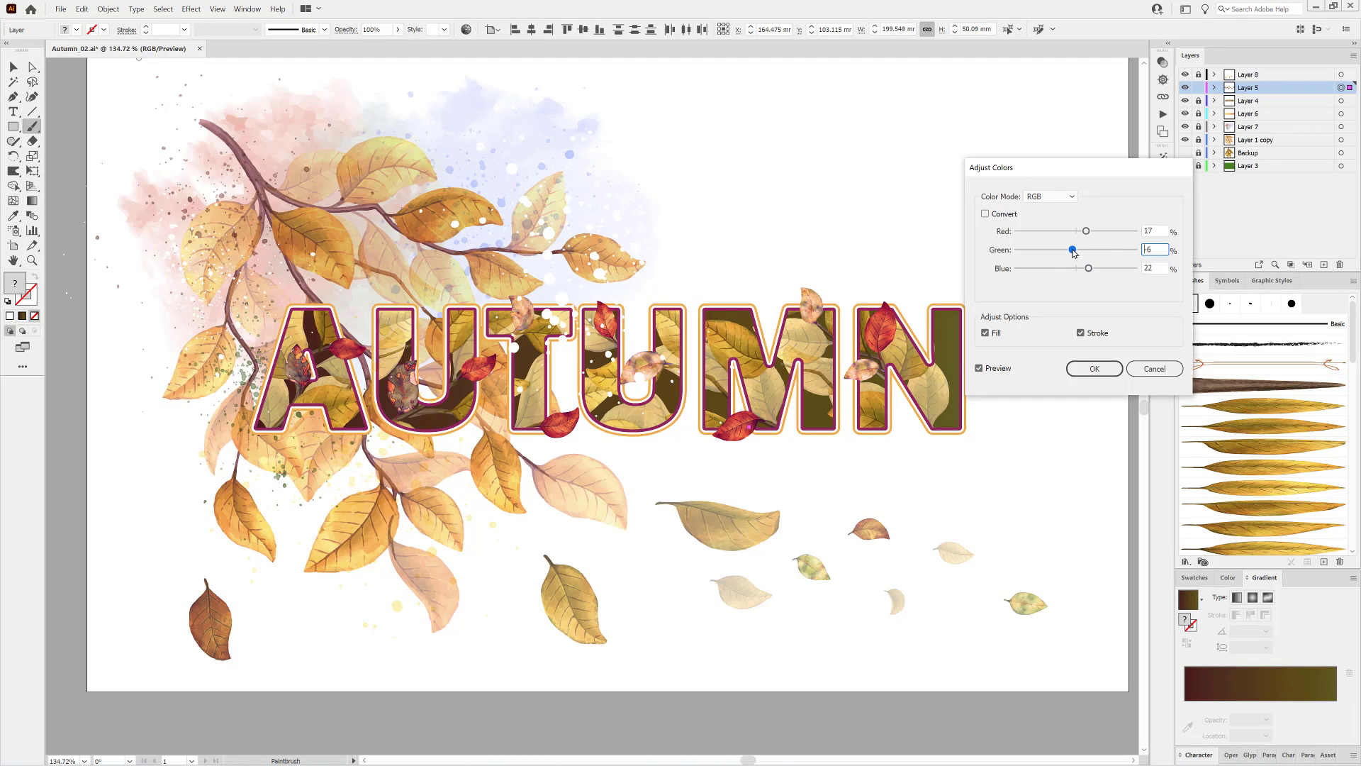
{"action": "left_click", "coordinate": [1095, 368]}
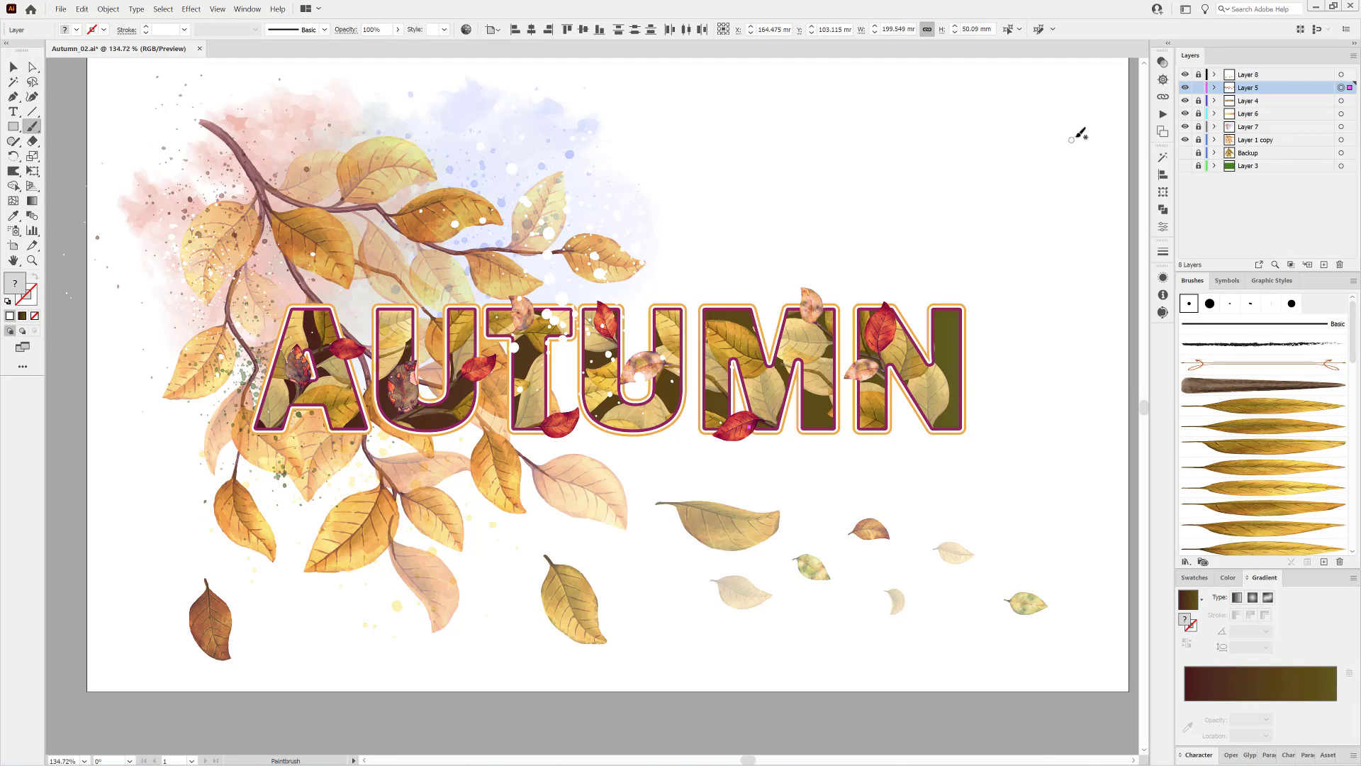
{"action": "left_click", "coordinate": [1096, 119]}
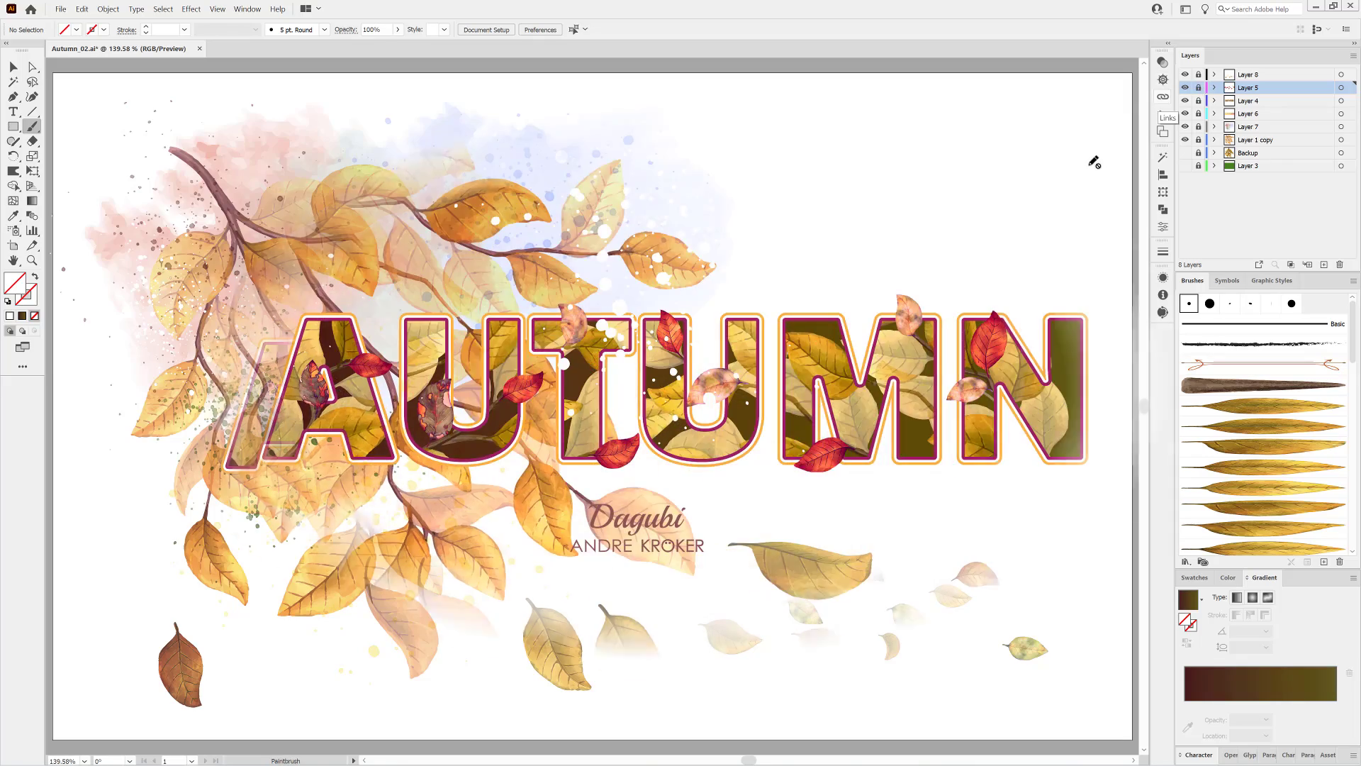